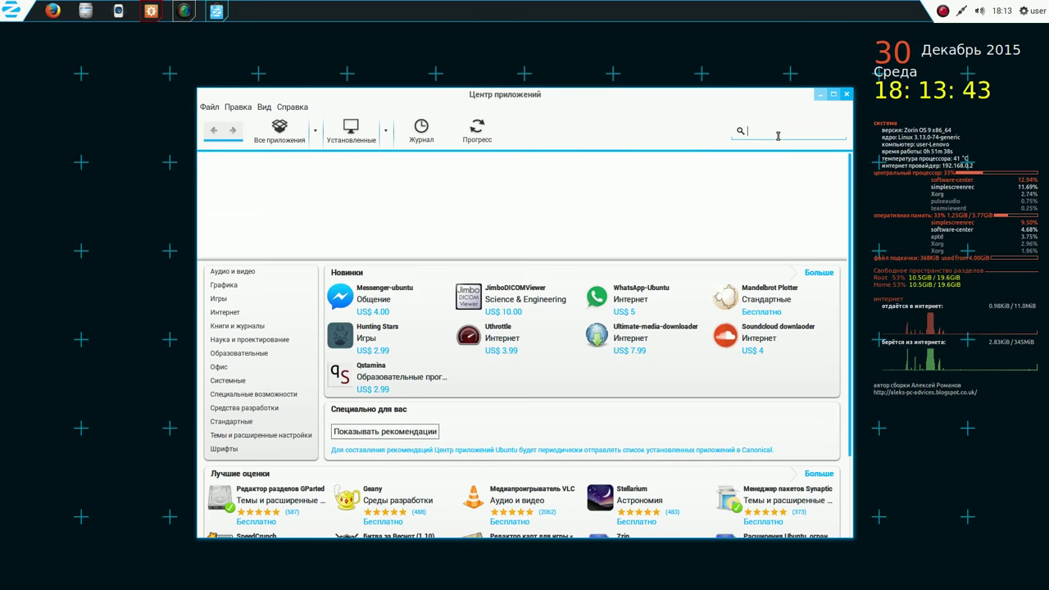
Search the software centre for "cair" and open the detailed description of Cairo-Dock
type("cair")
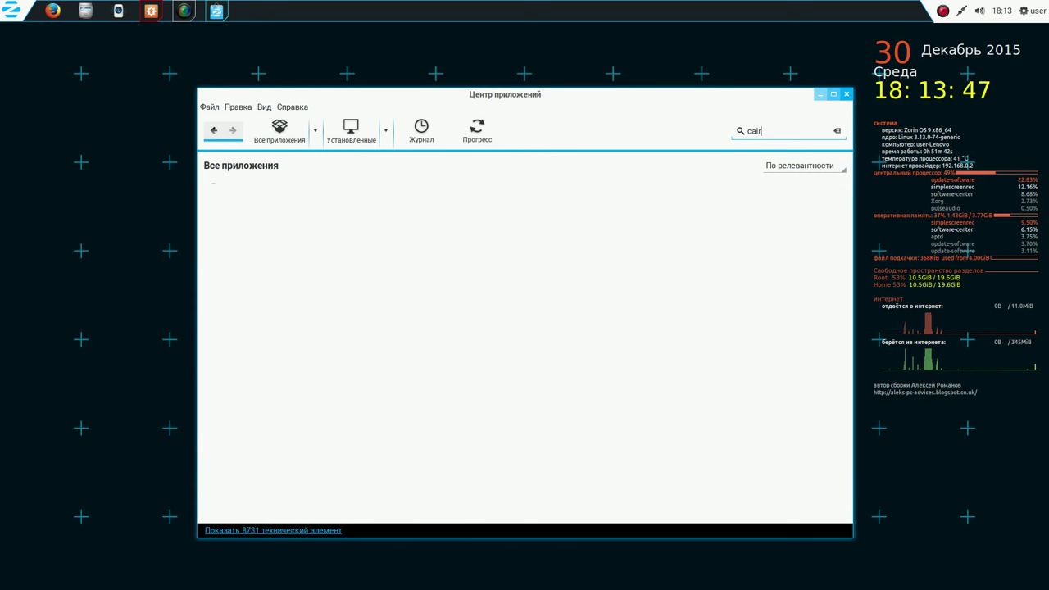
type("odoc")
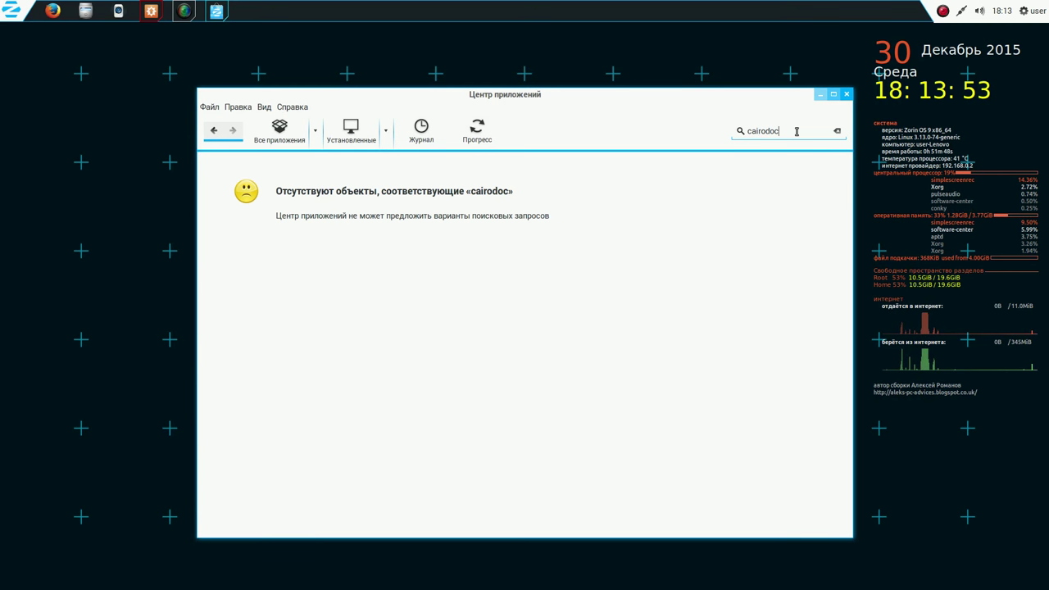
key("BackSpace")
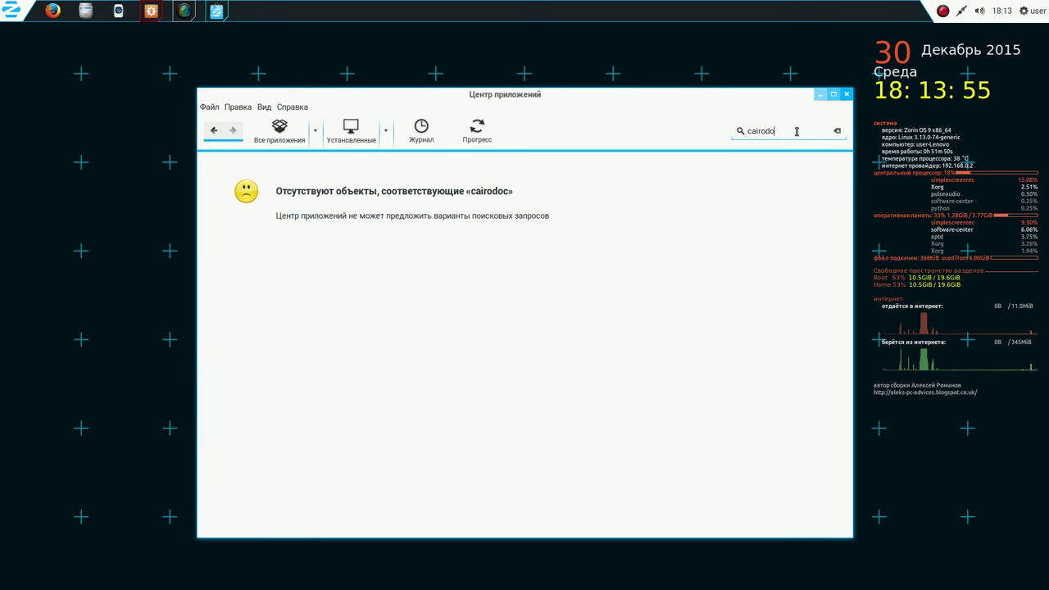
key("BackSpace")
key("BackSpace")
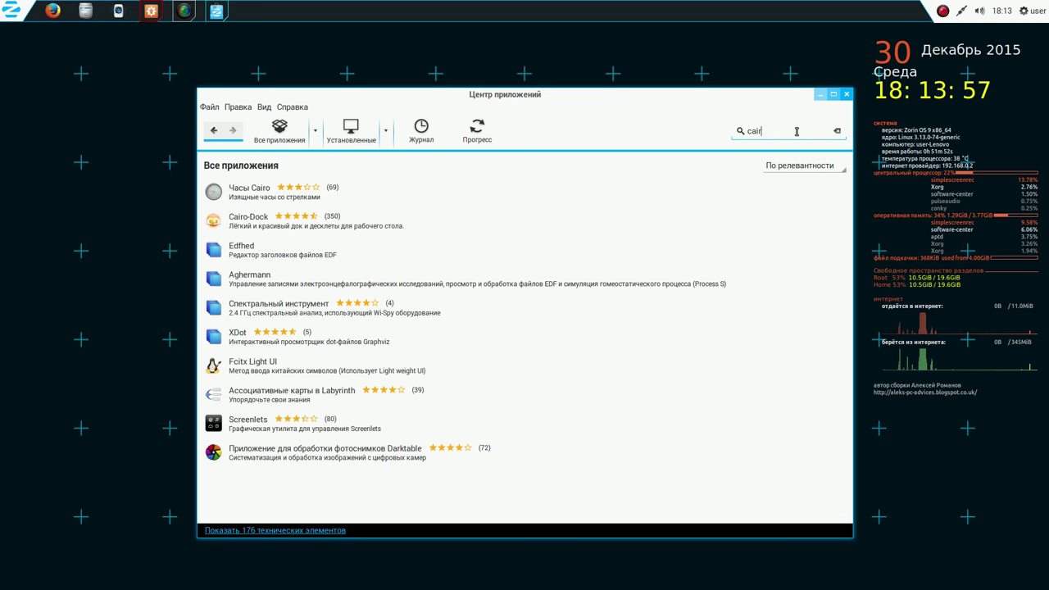
left_click(291, 224)
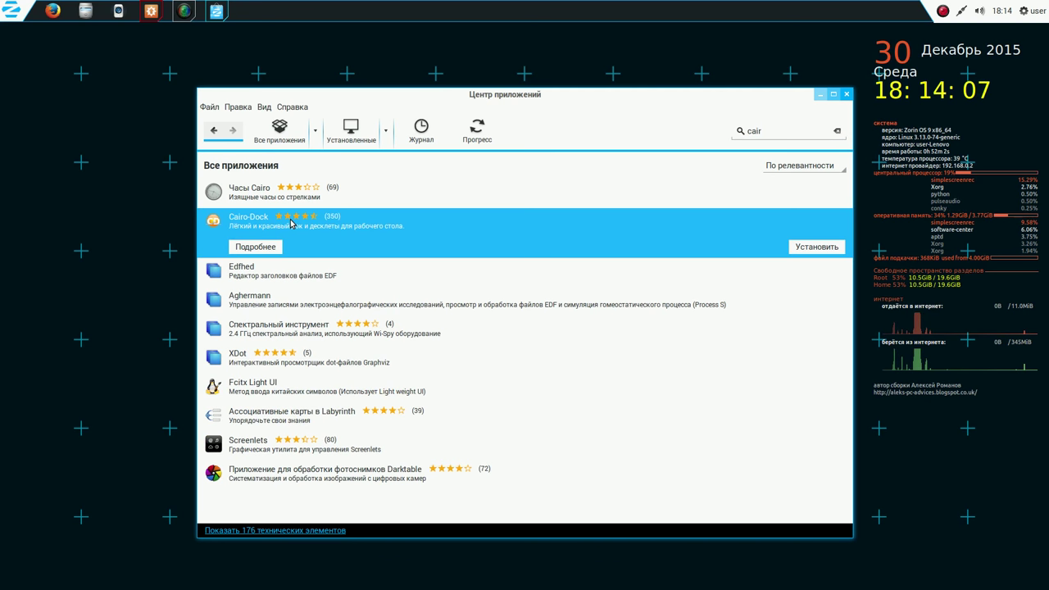
left_click(272, 246)
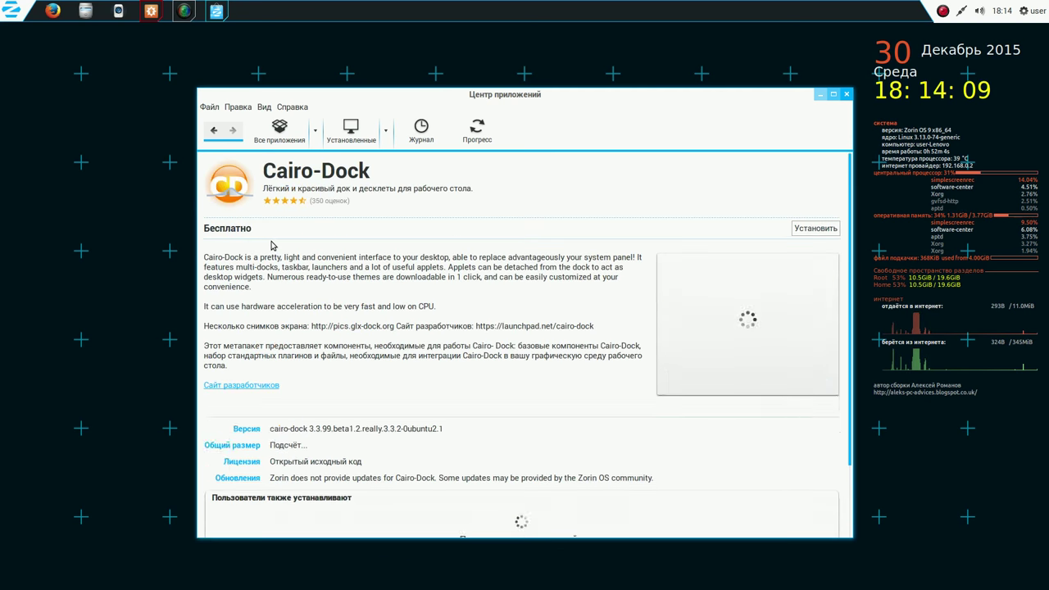
Install Cairo-Dock, authorising the installation with the account password
left_click(817, 228)
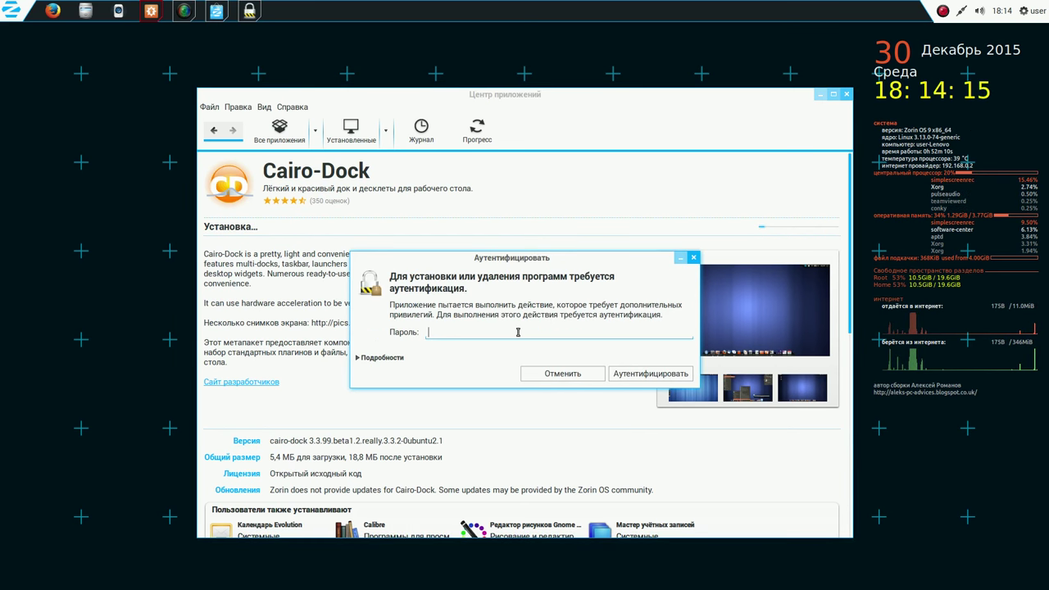
type("•")
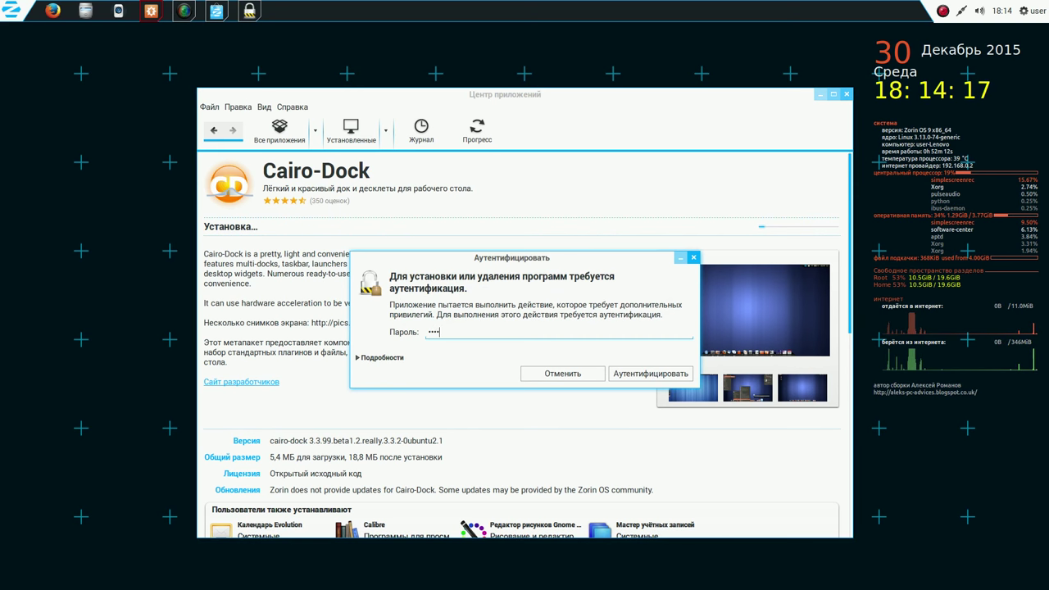
left_click(677, 373)
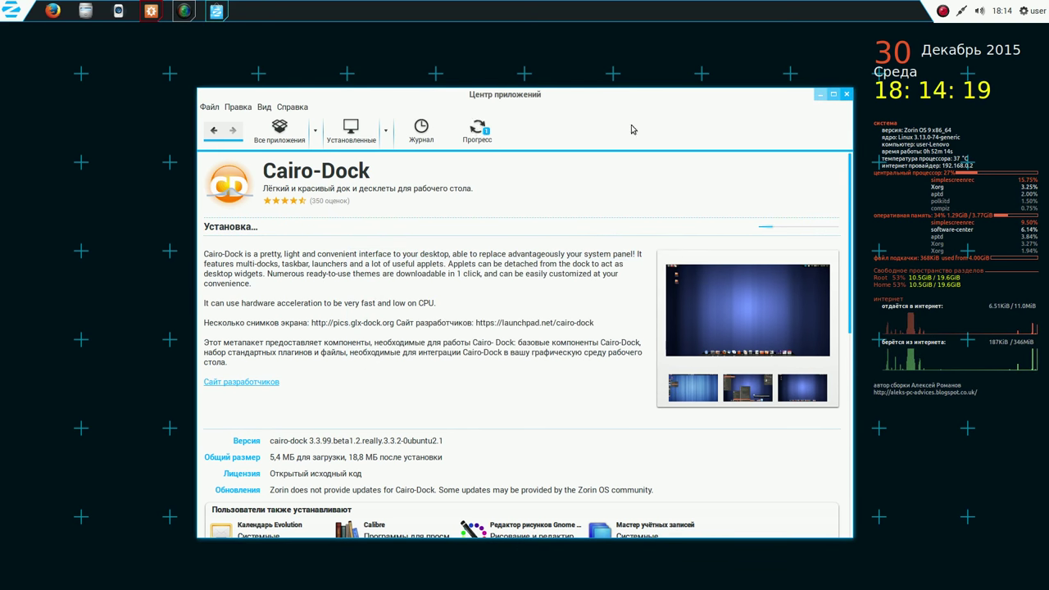
left_click_drag(629, 99, 592, 68)
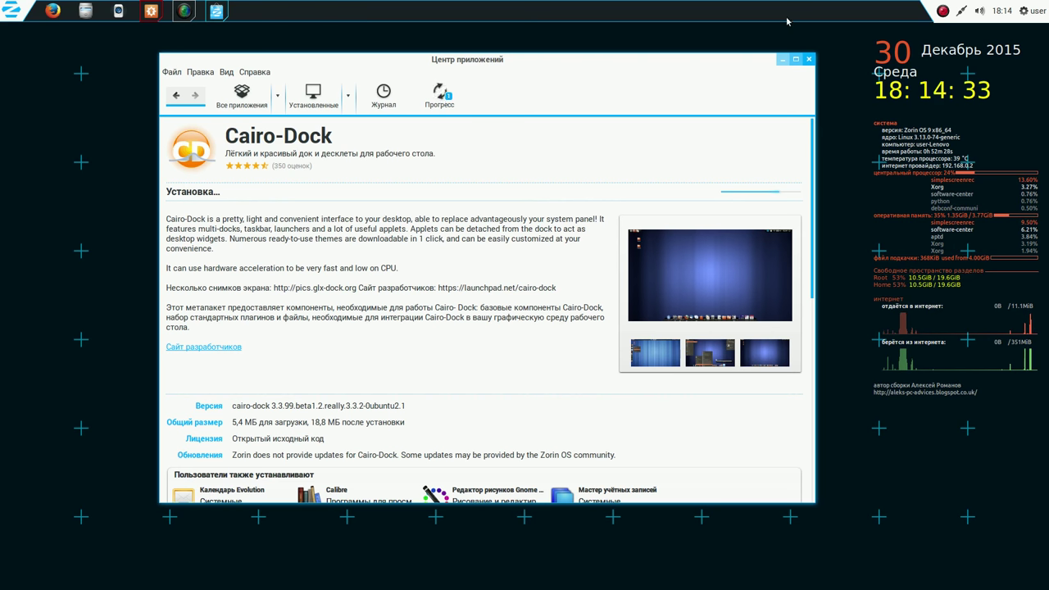
Look for Cairo-Dock among the system utilities in the applications menu
left_click(11, 10)
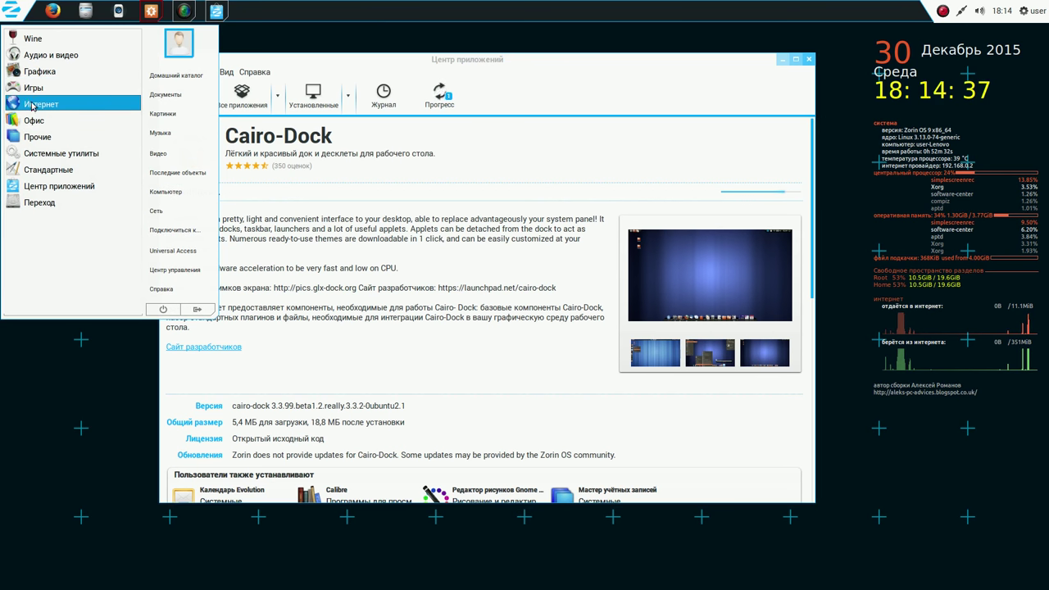
left_click(36, 157)
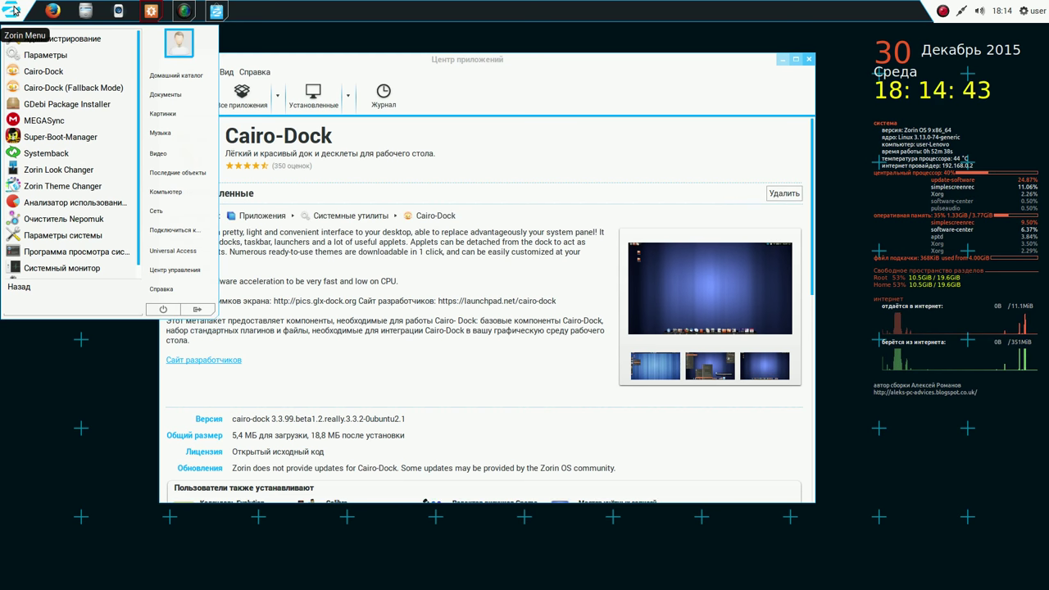
left_click_drag(13, 121, 1016, 10)
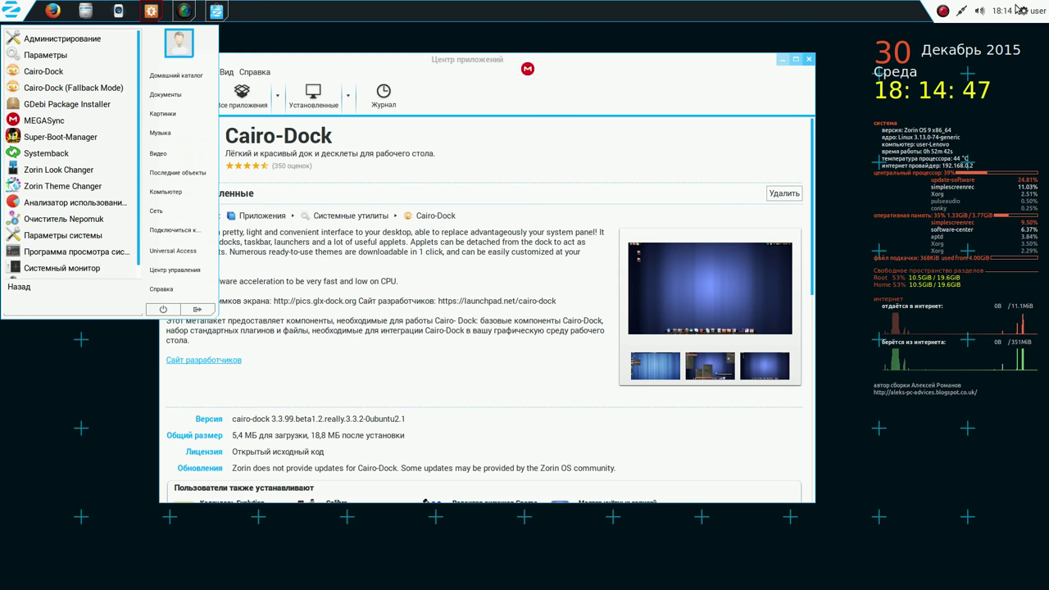
left_click(655, 79)
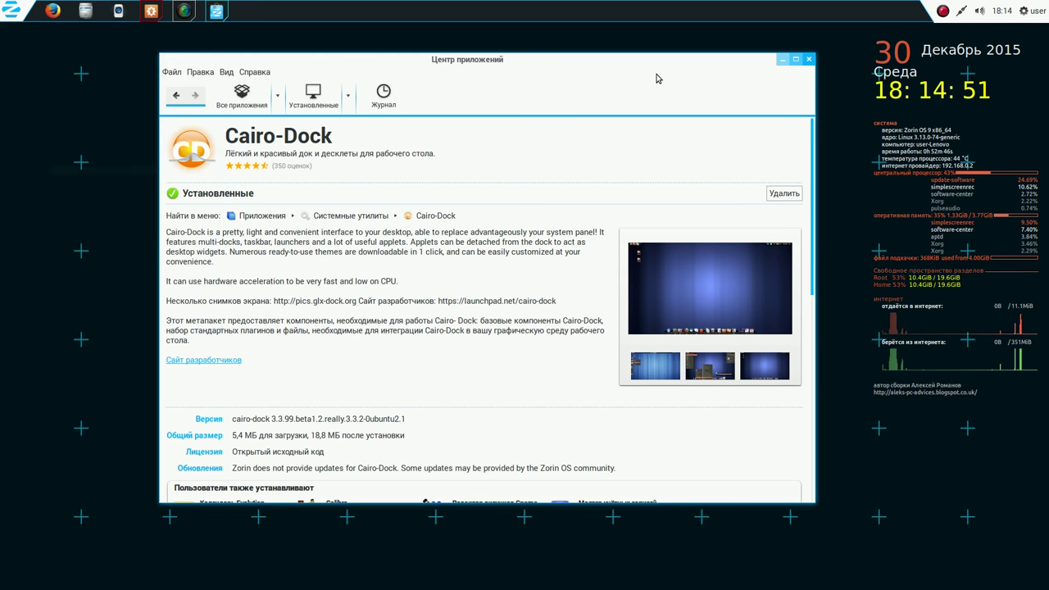
Close the software centre and launch the regular Cairo-Dock, finding it among the installed applications with "cai"
left_click(808, 59)
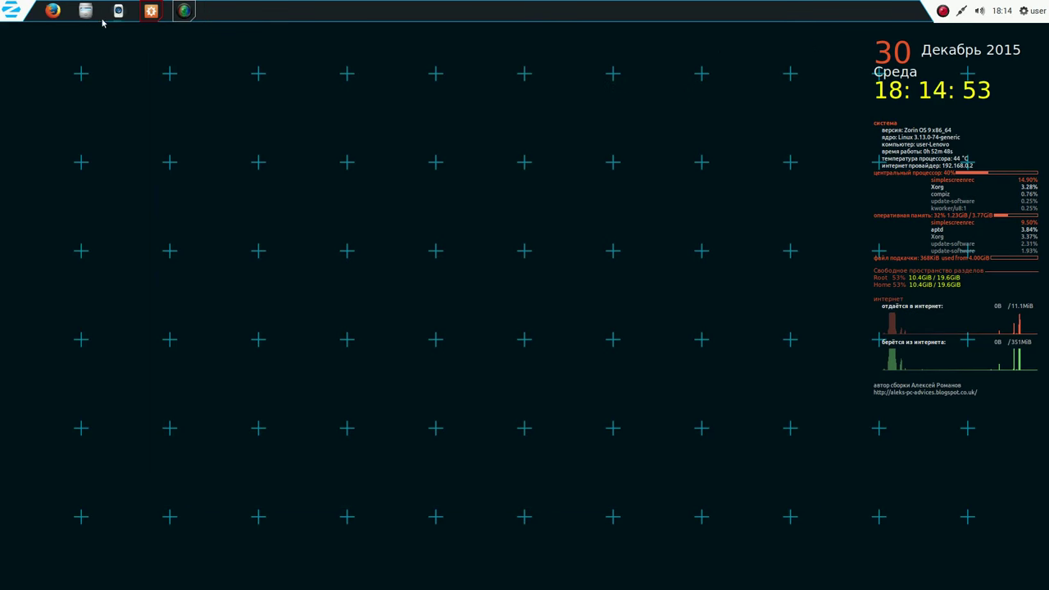
left_click(23, 8)
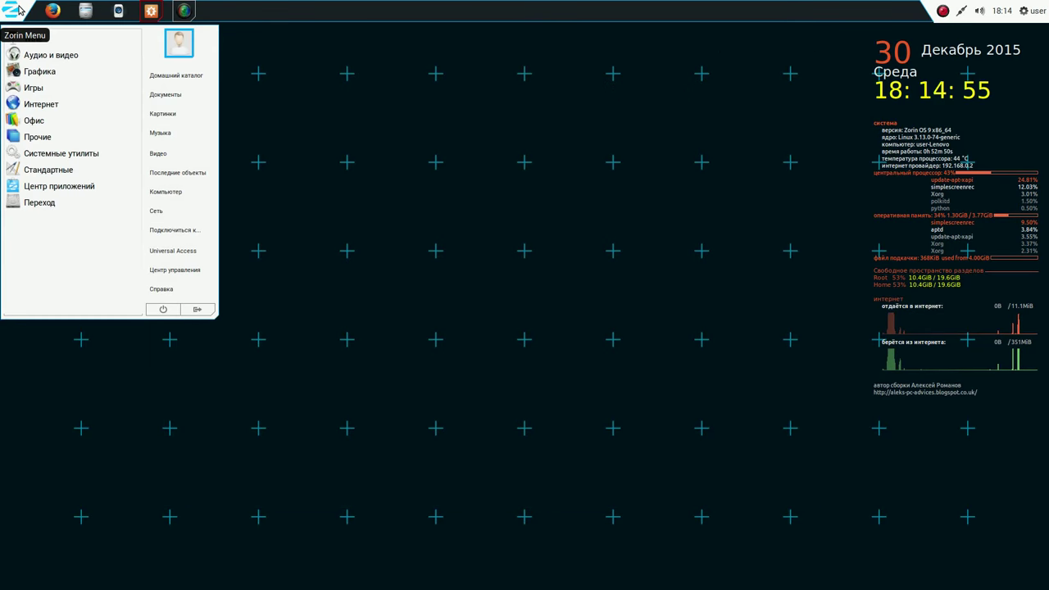
left_click(34, 169)
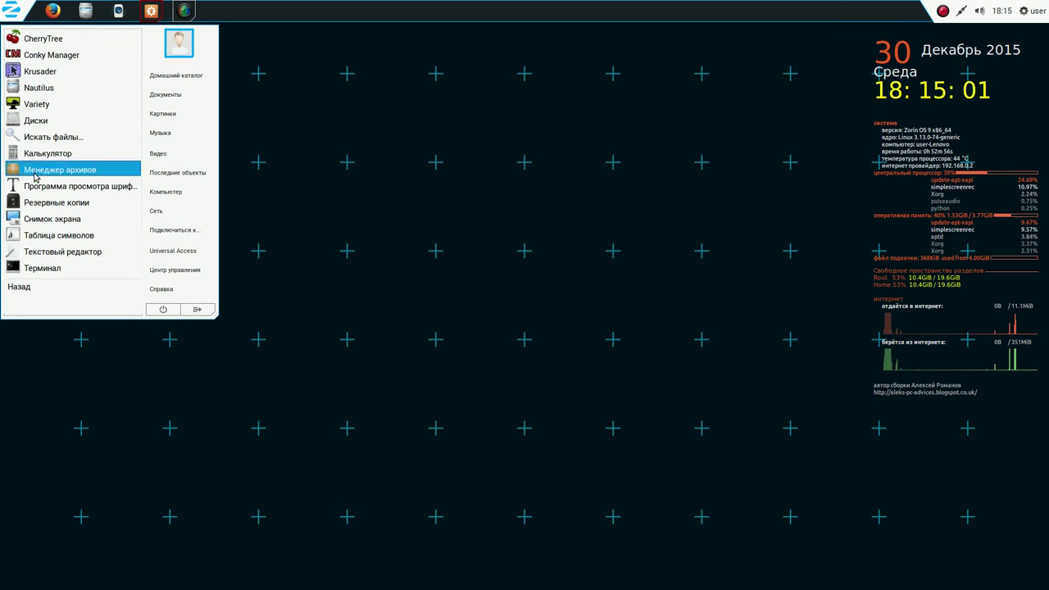
left_click(25, 292)
left_click(32, 308)
type("cai")
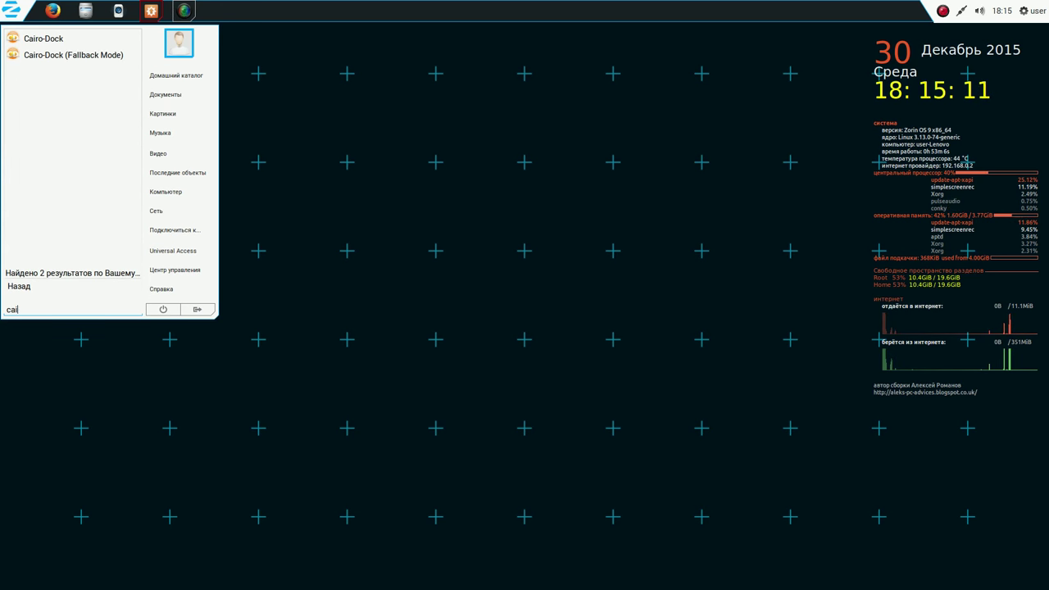
left_click(56, 43)
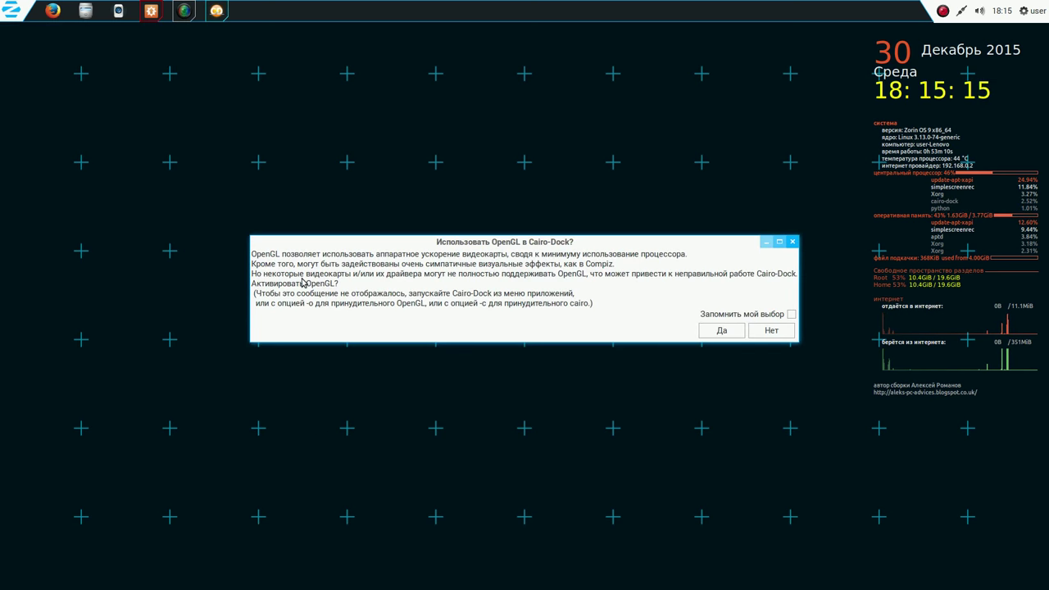
Enable OpenGL for Cairo-Dock with the choice remembered, and set the dock to launch at system startup
left_click(792, 314)
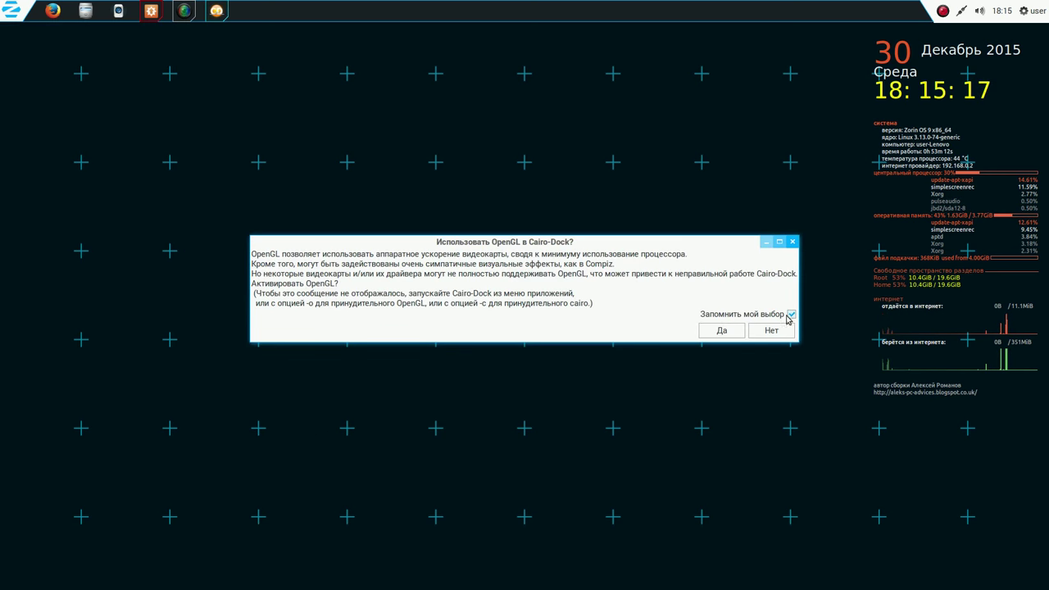
left_click(717, 331)
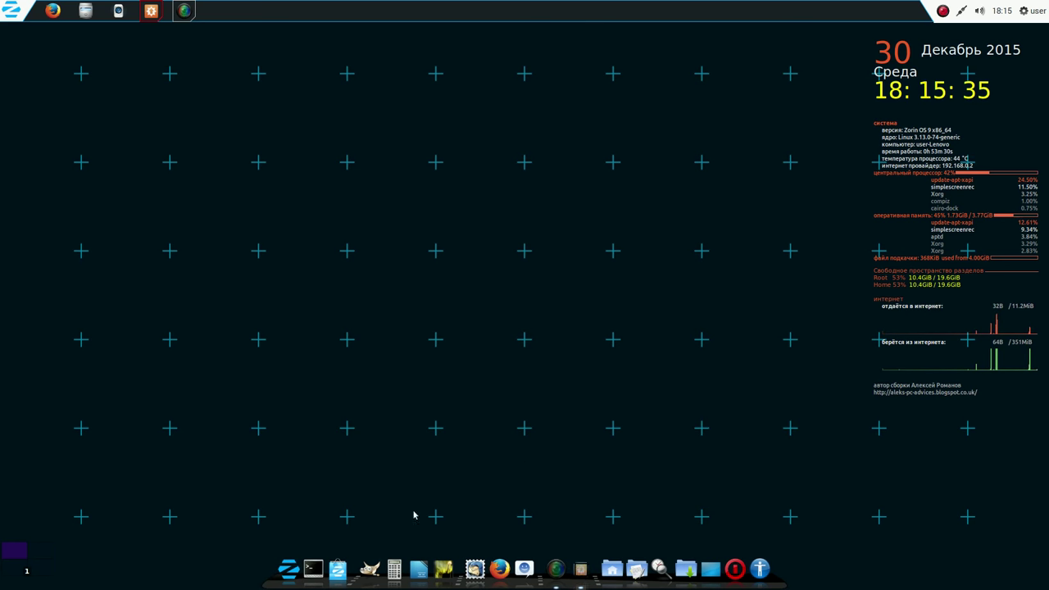
right_click(272, 583)
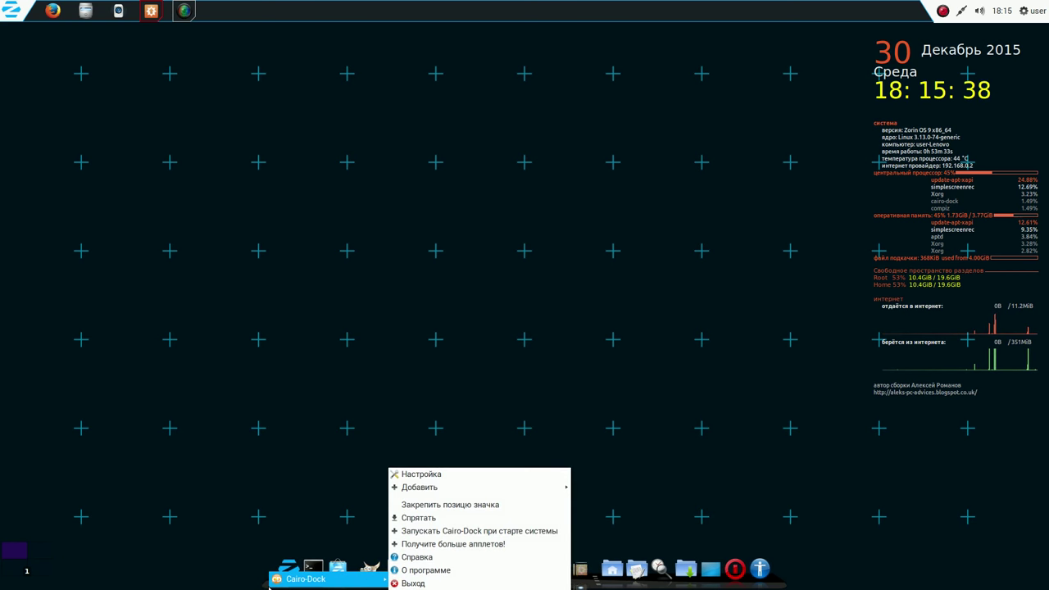
left_click(483, 532)
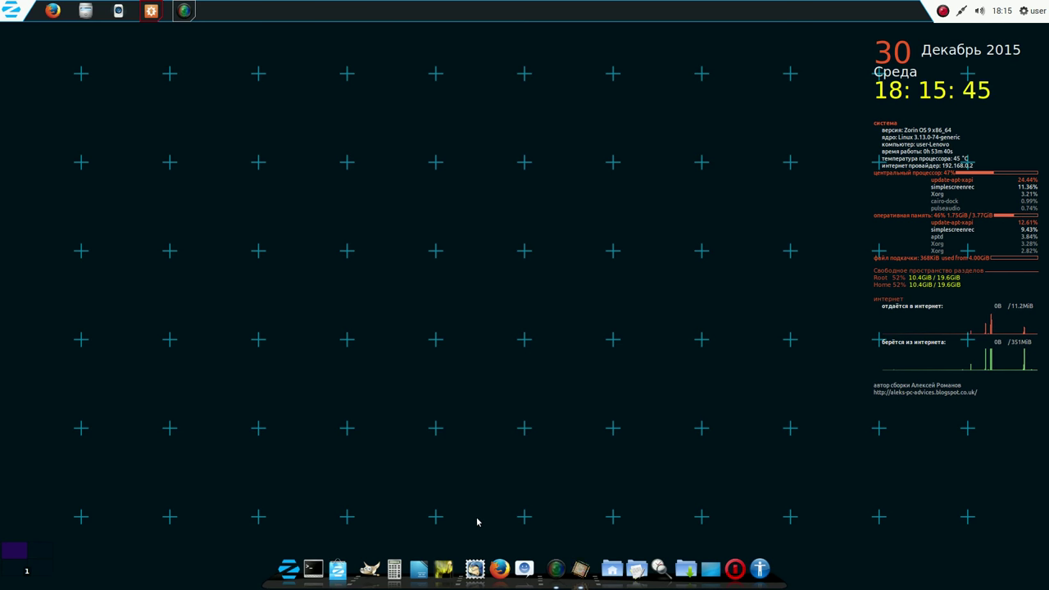
Enable the keyboard layout indicator add-on (Индикатор раскладки) in the Cairo-Dock configuration and close the configuration window
right_click(272, 585)
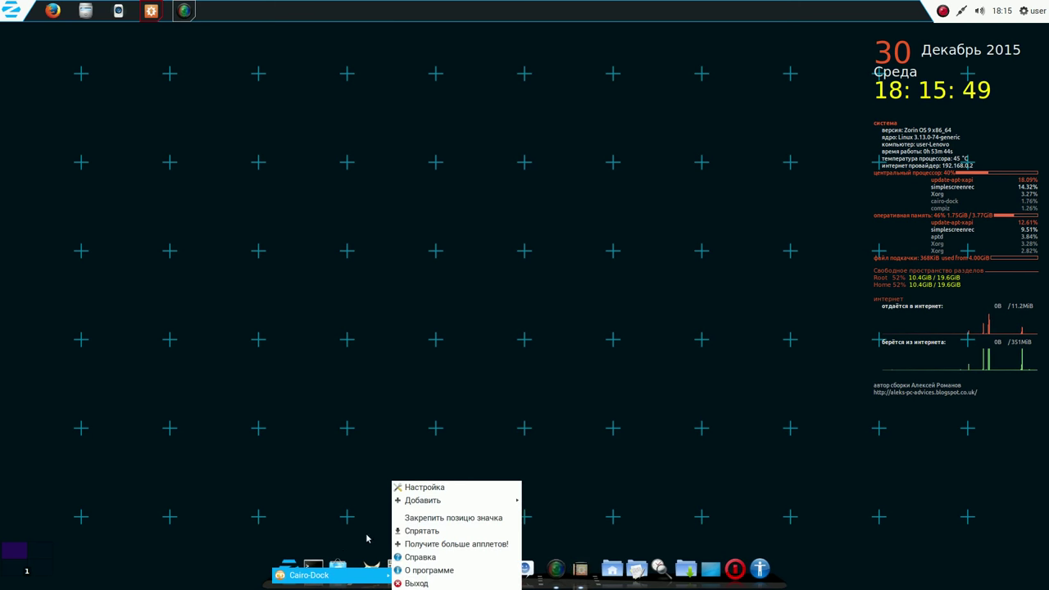
left_click(421, 489)
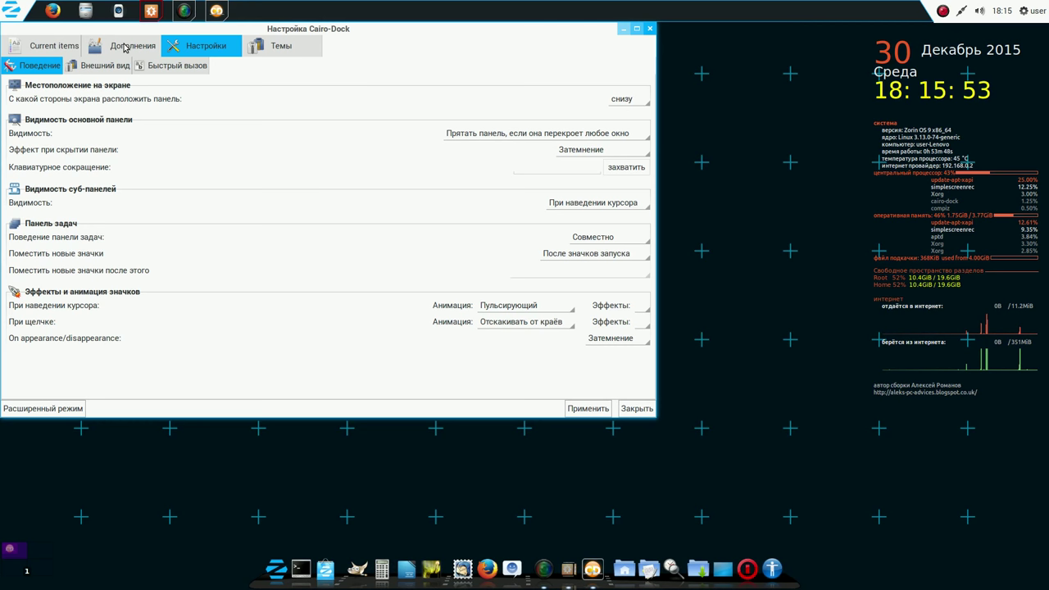
left_click(125, 47)
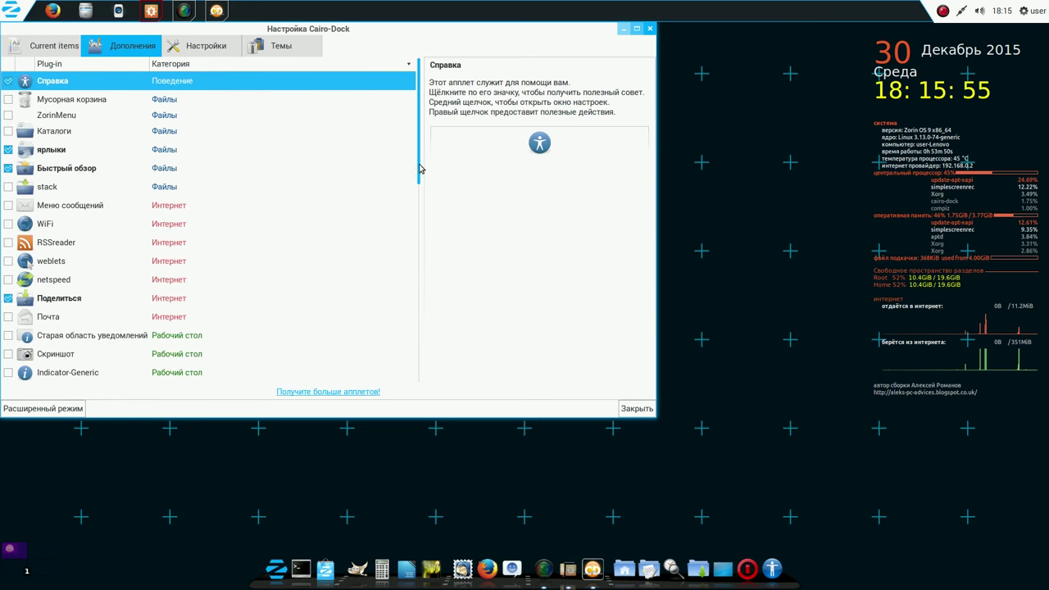
scroll(421, 180, "down", 2)
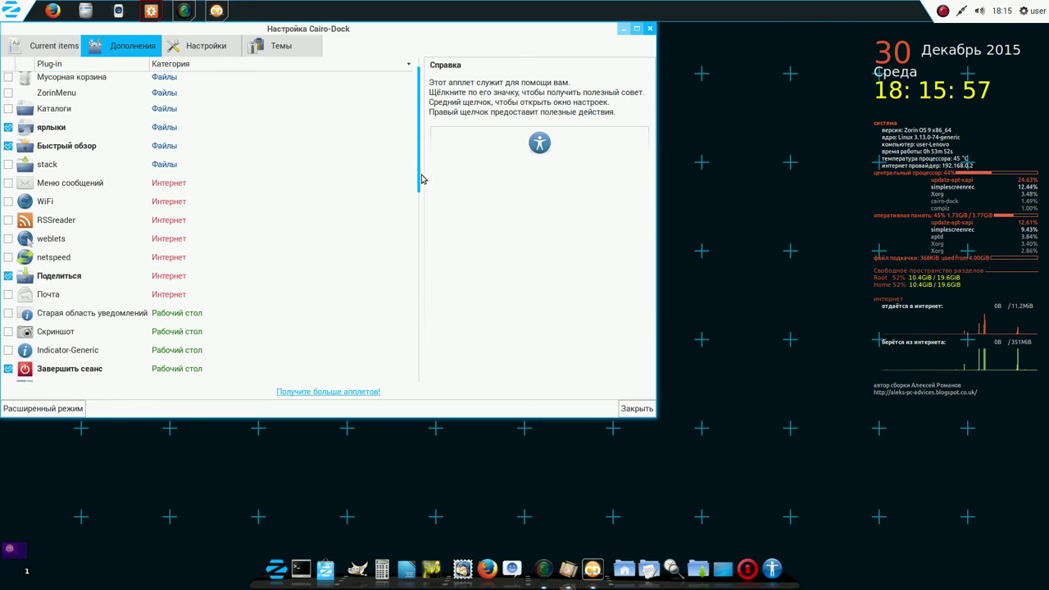
scroll(427, 199, "down", 5)
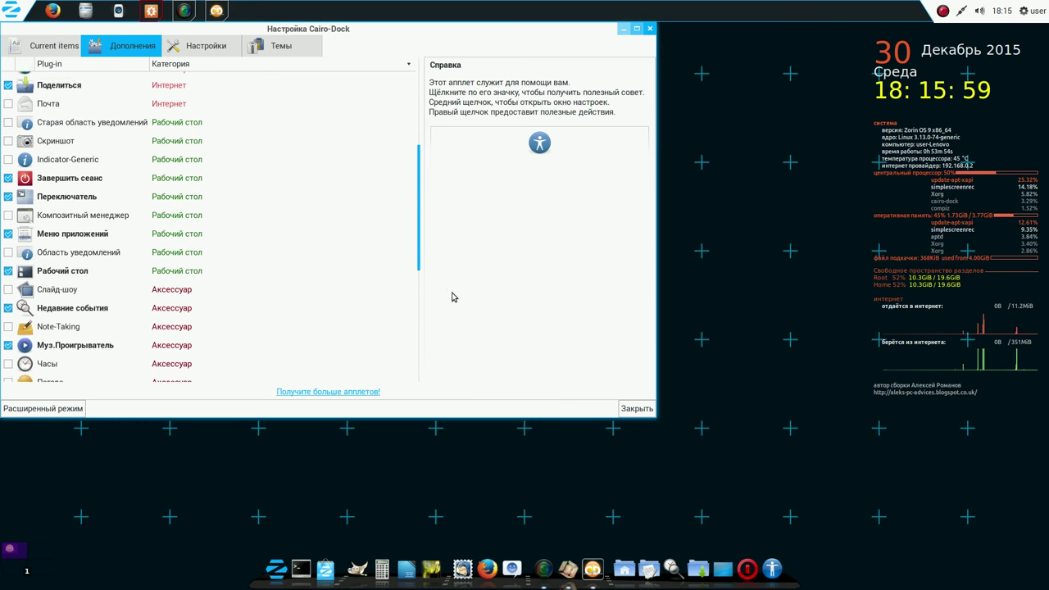
scroll(456, 314, "down", 4)
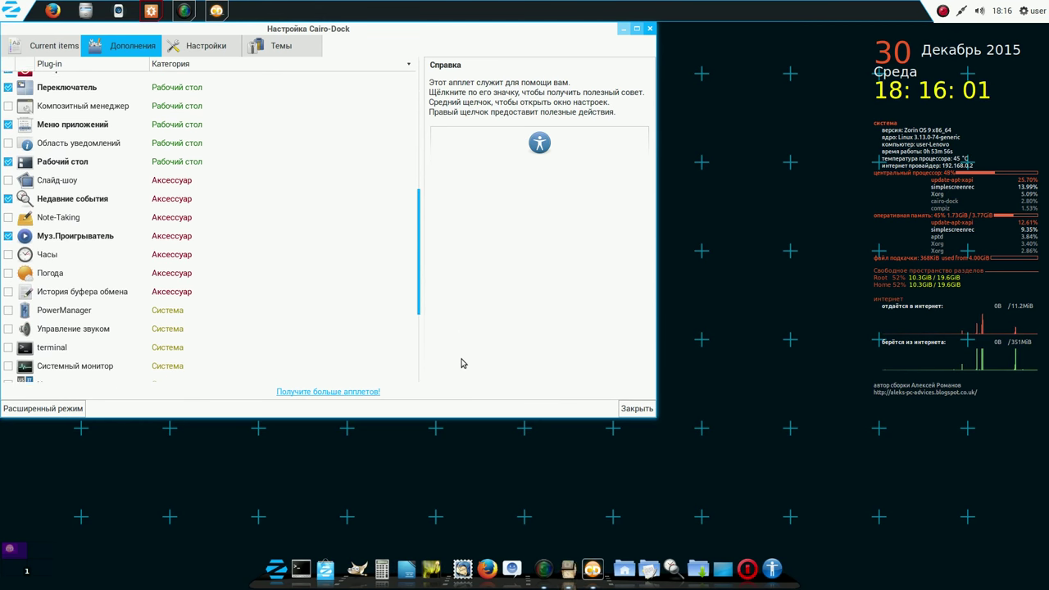
scroll(462, 386, "down", 3)
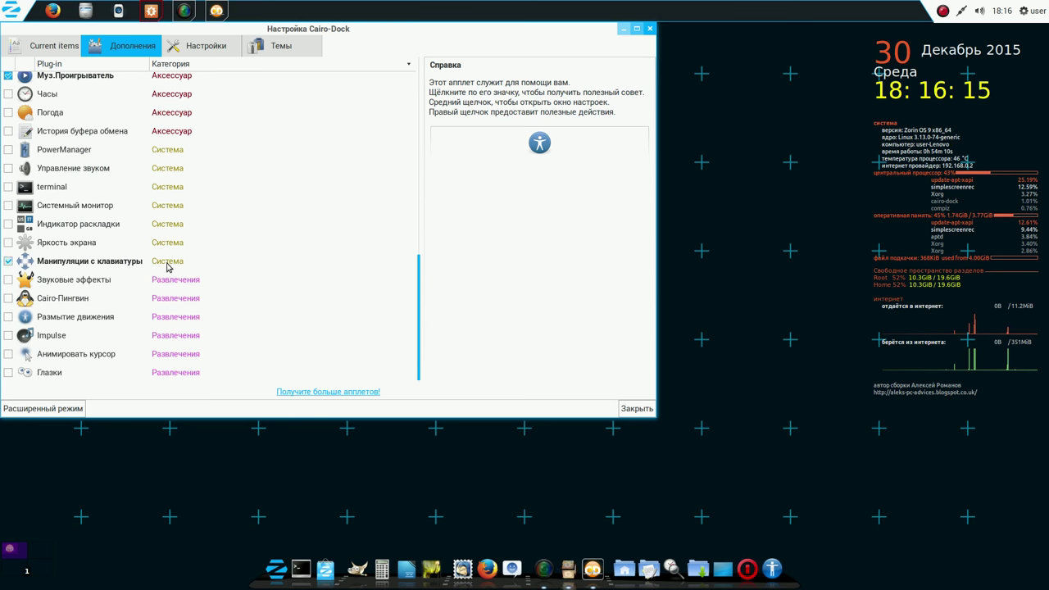
left_click(11, 226)
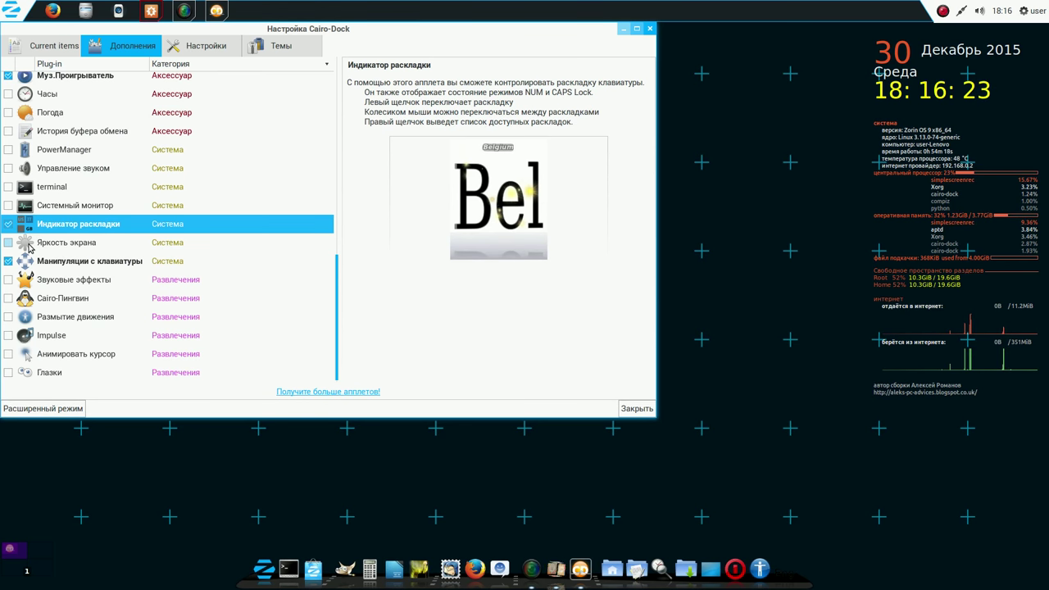
left_click(649, 30)
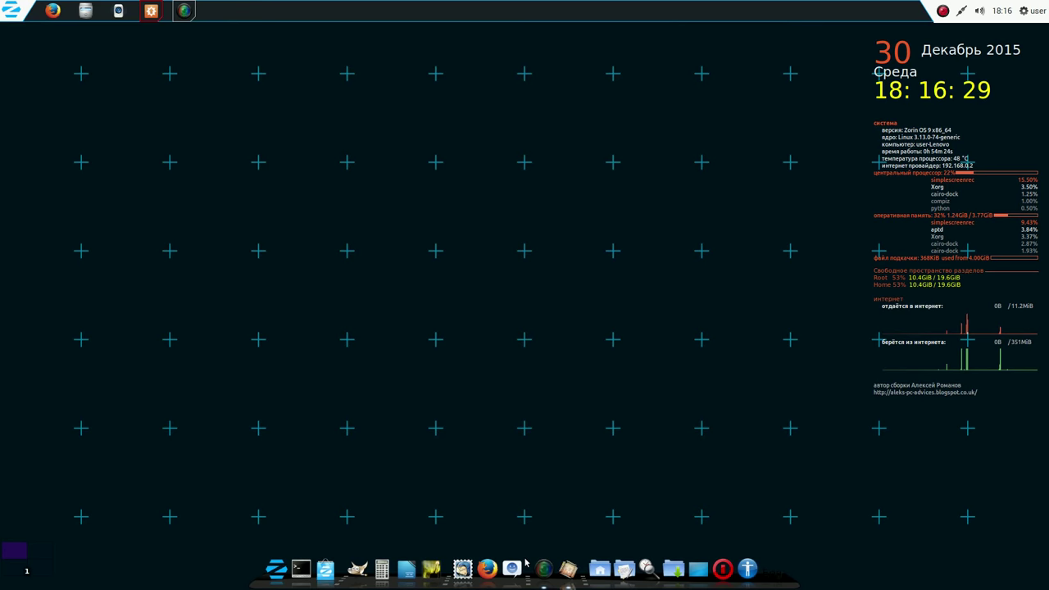
left_click(564, 565)
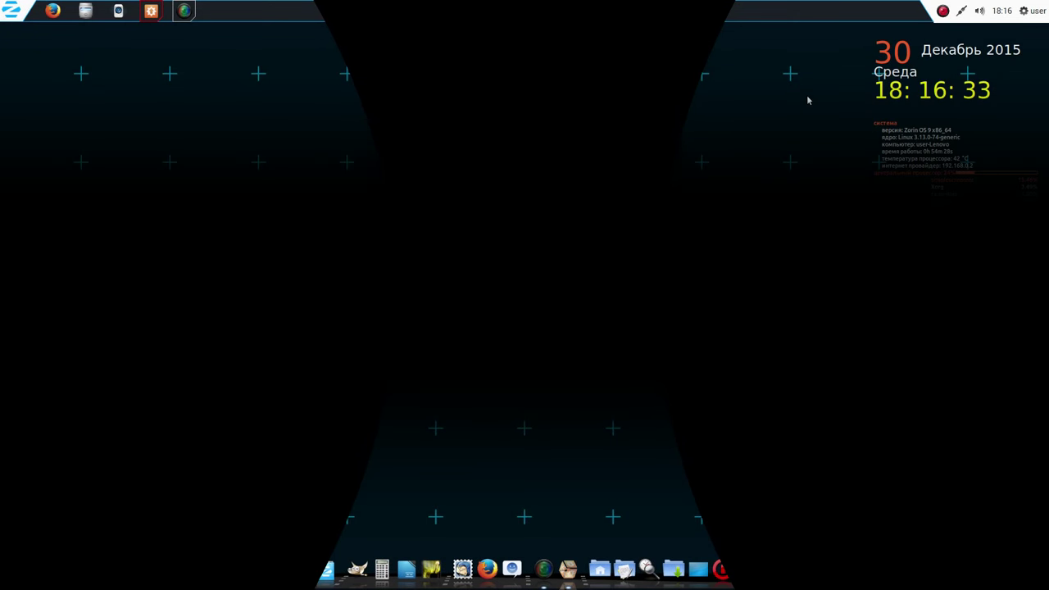
left_click(183, 12)
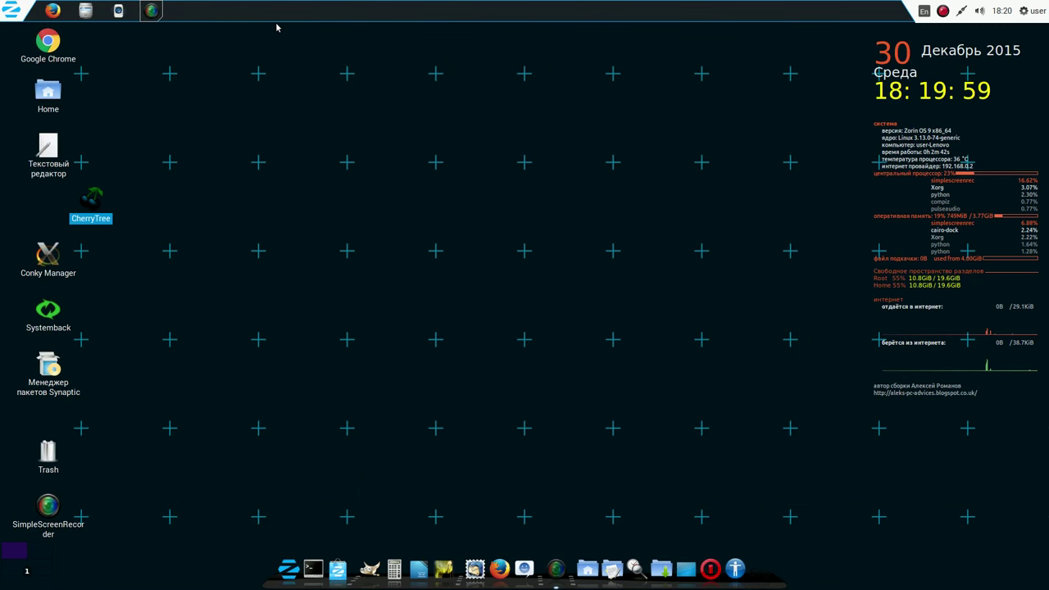
left_click(118, 174)
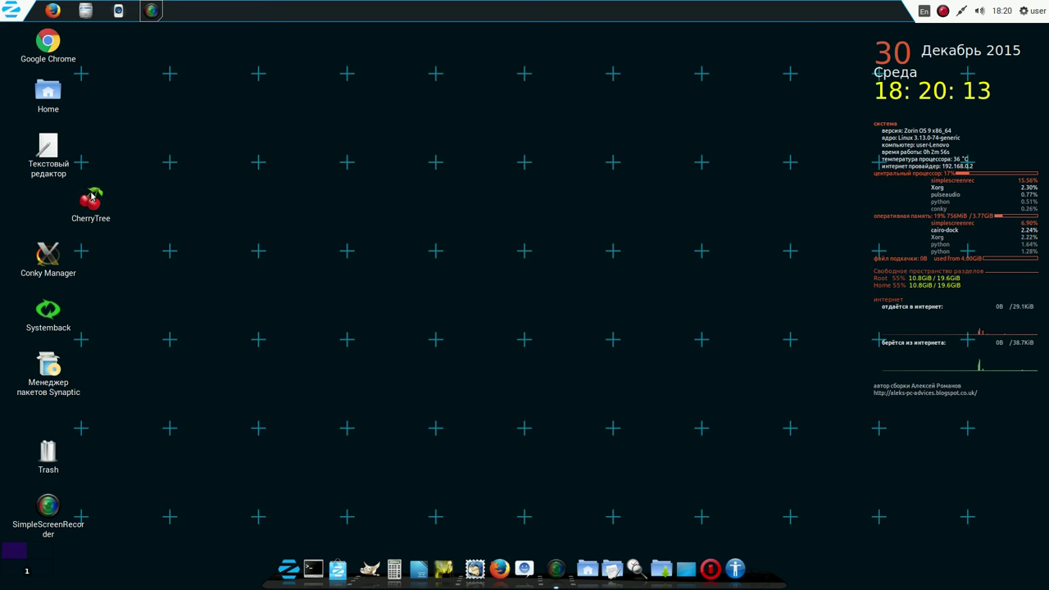
Add the Systemback and CherryTree desktop shortcuts to the dock, placing Systemback after the terminal and CherryTree after Firefox
left_click_drag(50, 314, 329, 577)
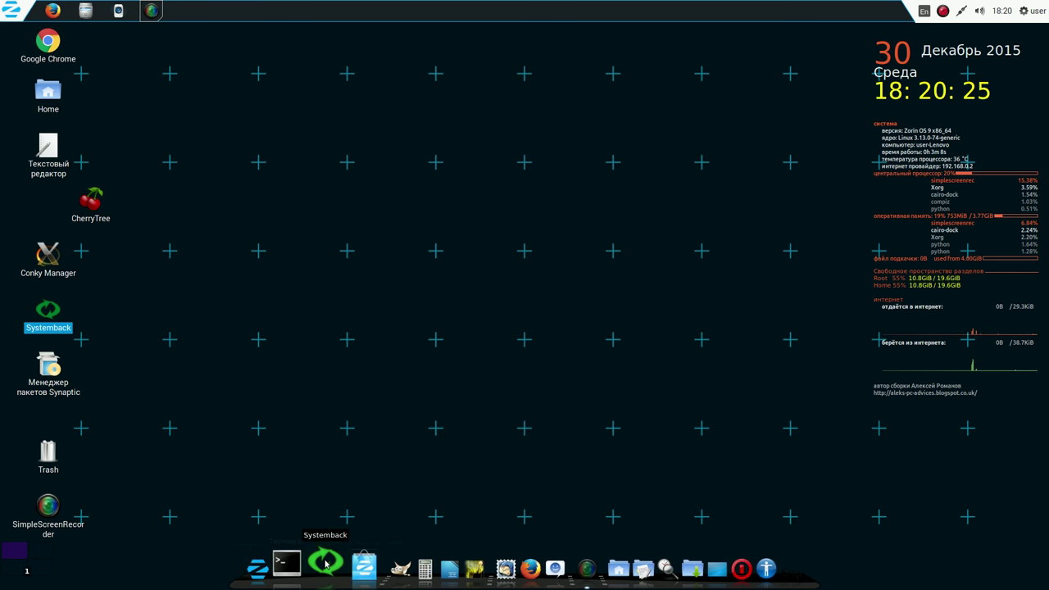
left_click_drag(92, 201, 526, 580)
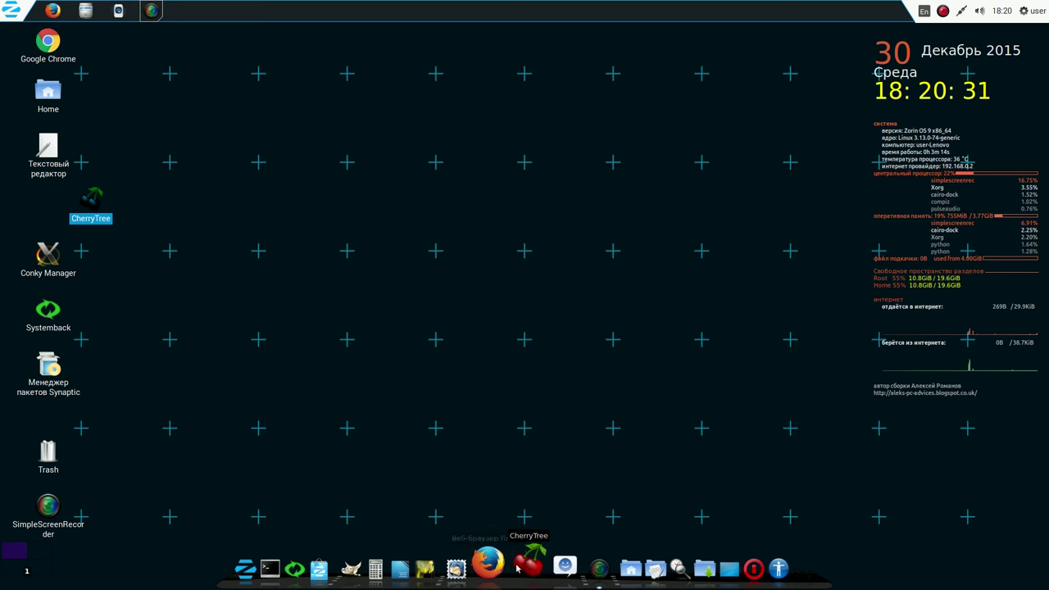
Remove the Thunderbird mail client and music player (Муз.Проигрыватель) icons from the dock
right_click(473, 564)
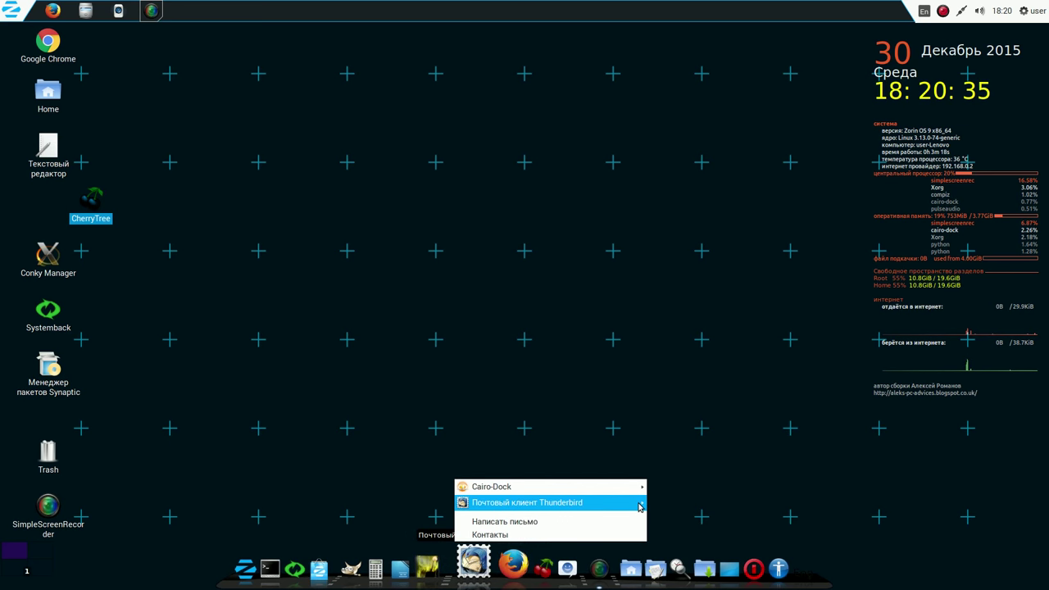
left_click(663, 514)
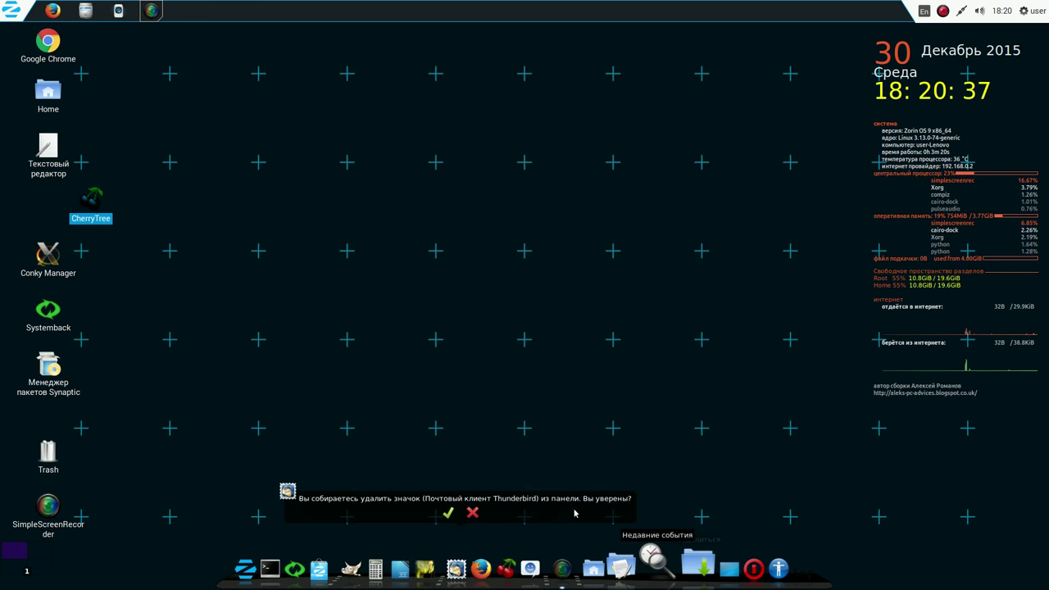
left_click(447, 514)
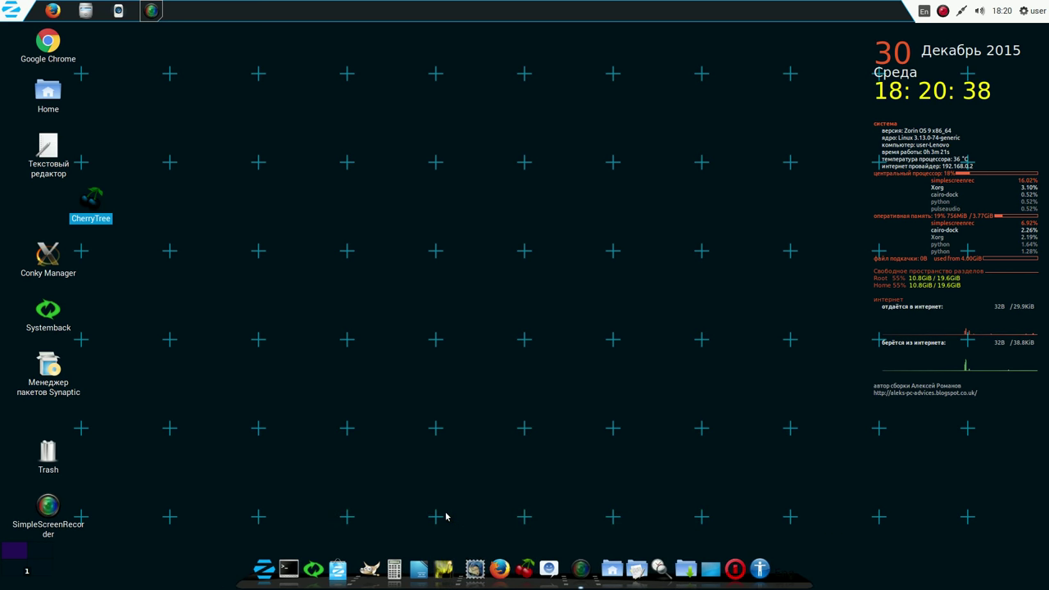
right_click(457, 570)
mouse_move(598, 507)
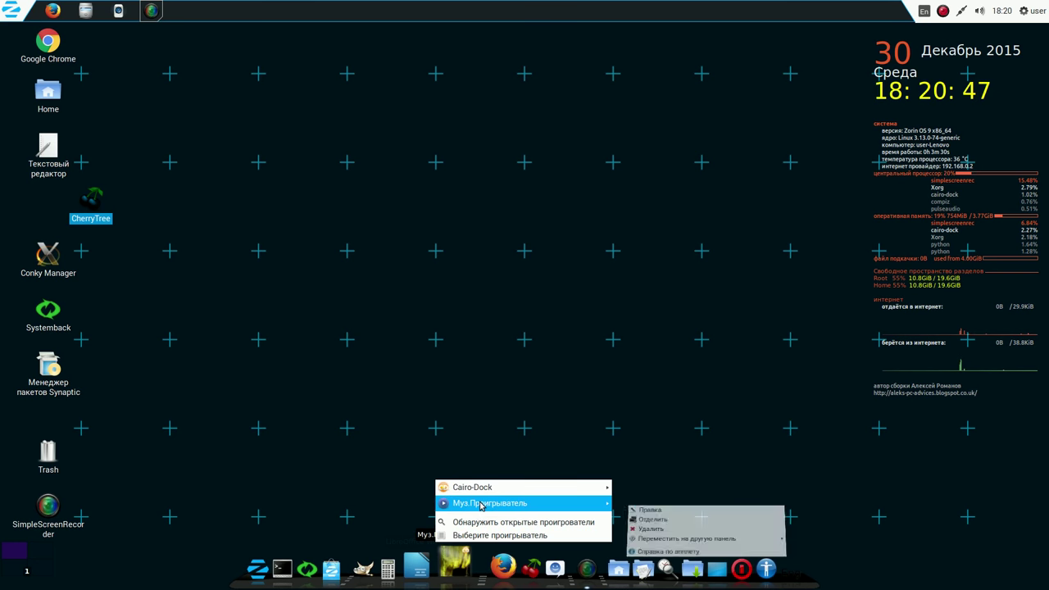
left_click(628, 528)
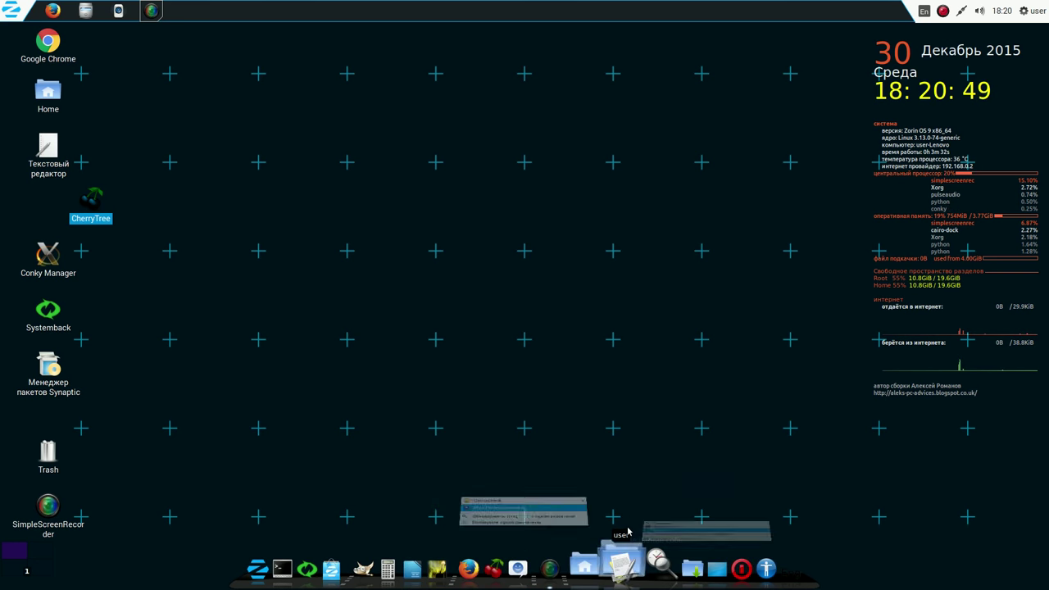
left_click(431, 514)
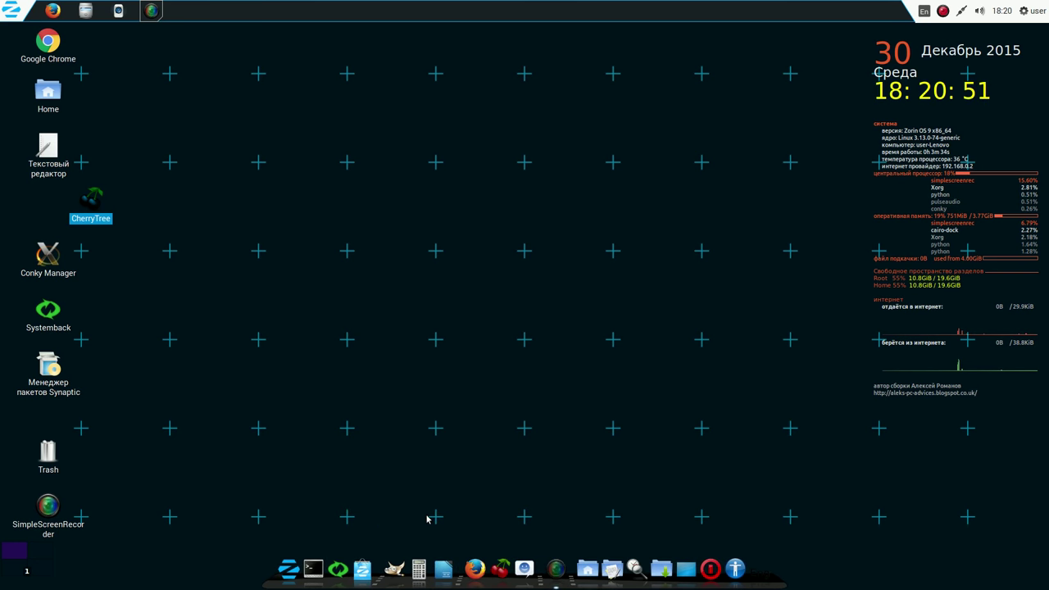
Remove the Empathy Instant Messaging icon and the help applet (Справка) from the dock, confirming both removals
right_click(525, 562)
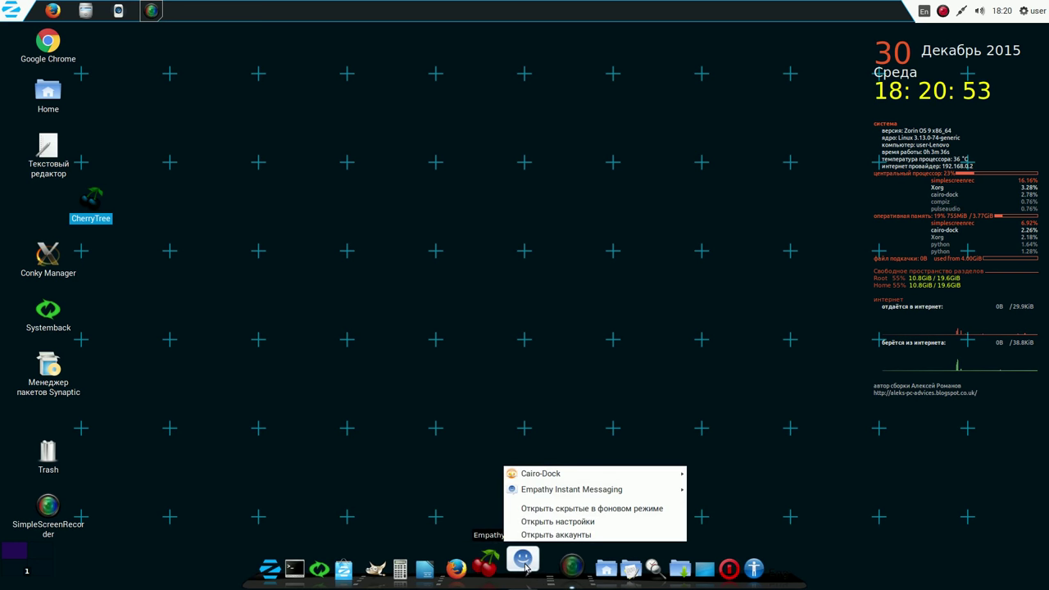
mouse_move(549, 497)
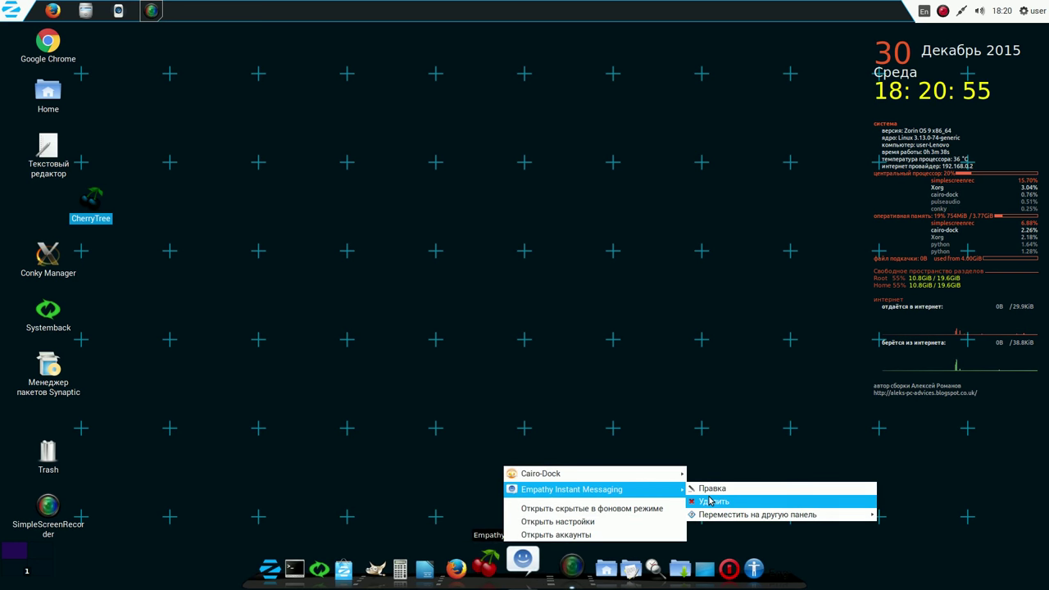
left_click(674, 499)
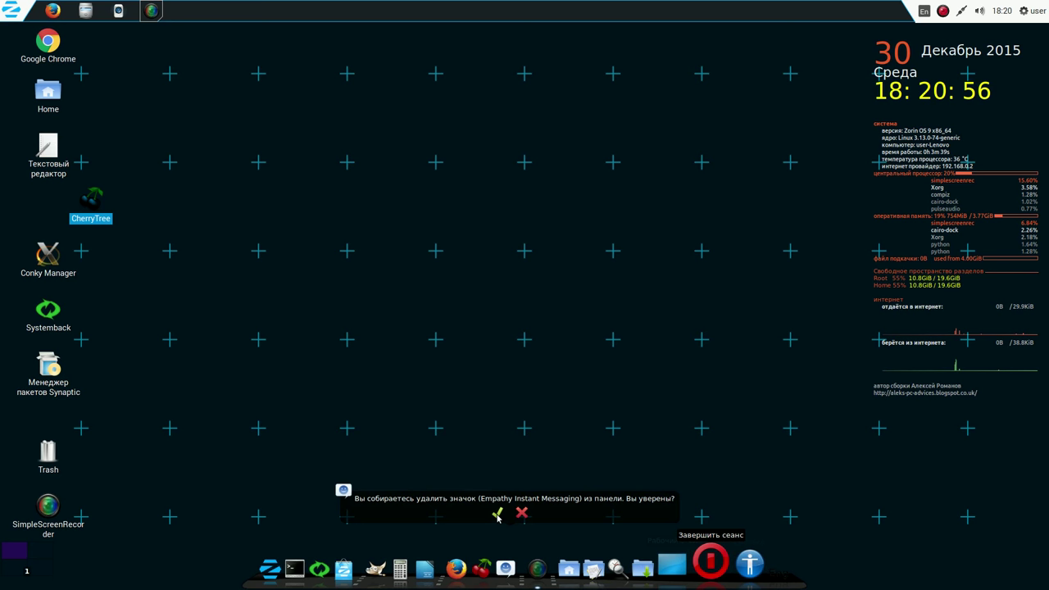
left_click(498, 514)
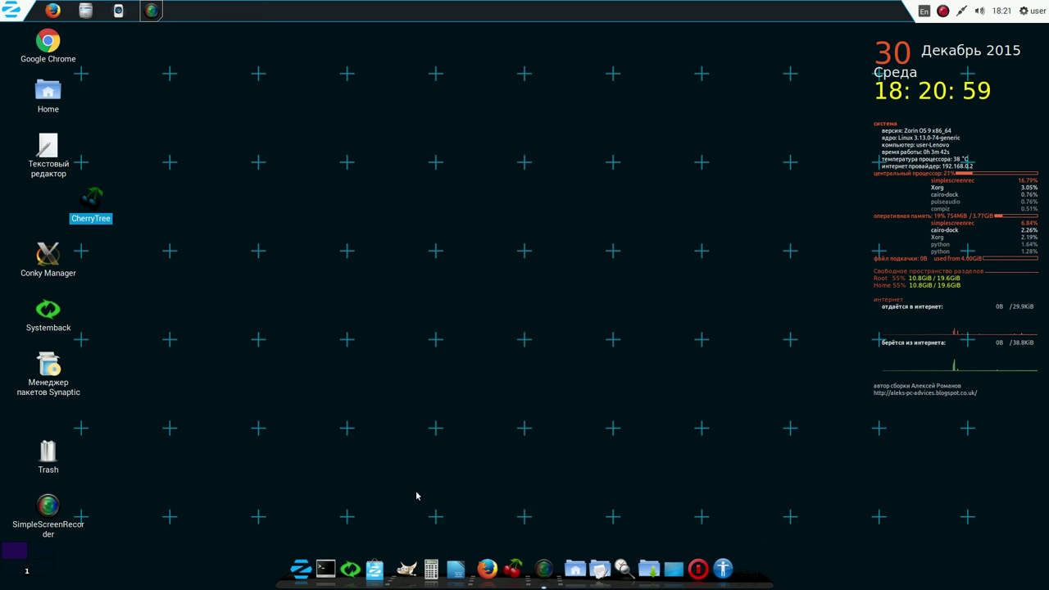
right_click(724, 569)
mouse_move(762, 496)
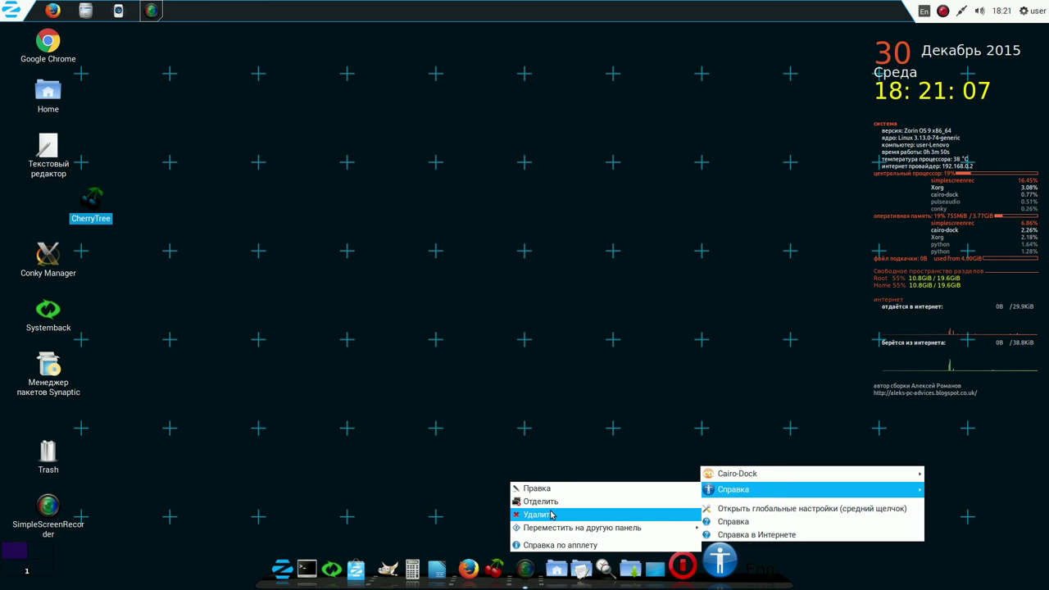
left_click(551, 513)
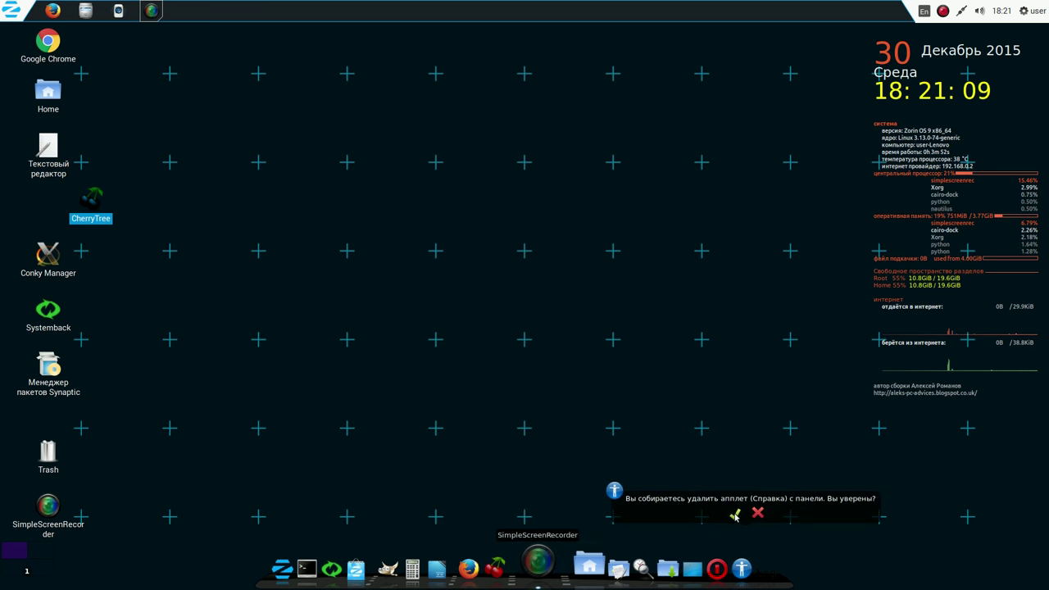
left_click(734, 514)
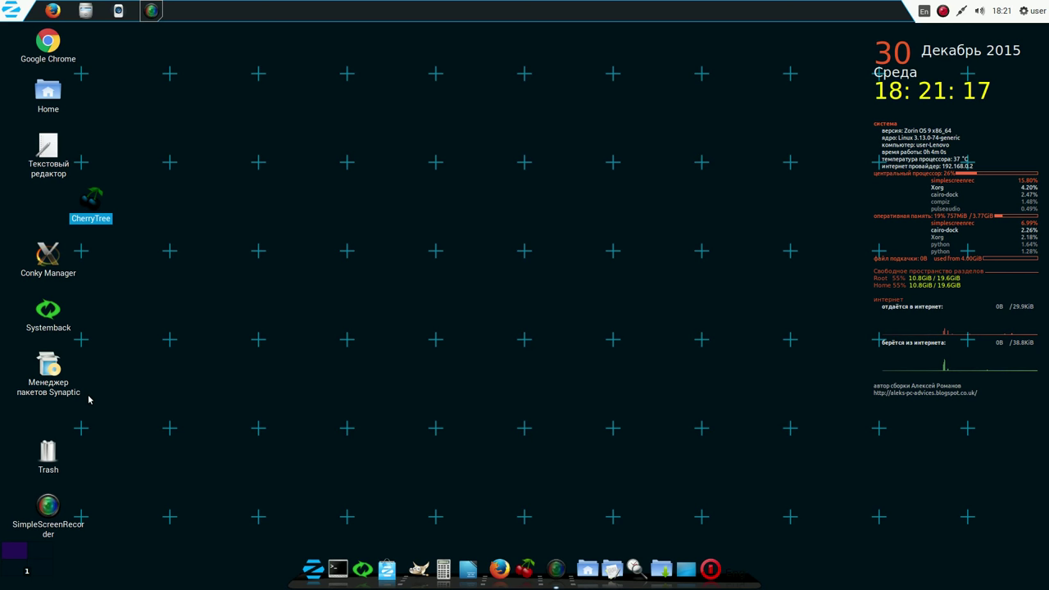
Add the Synaptic package manager to the dock and place it right after the software centre, leaving the software centre window closed
left_click_drag(51, 369, 377, 565)
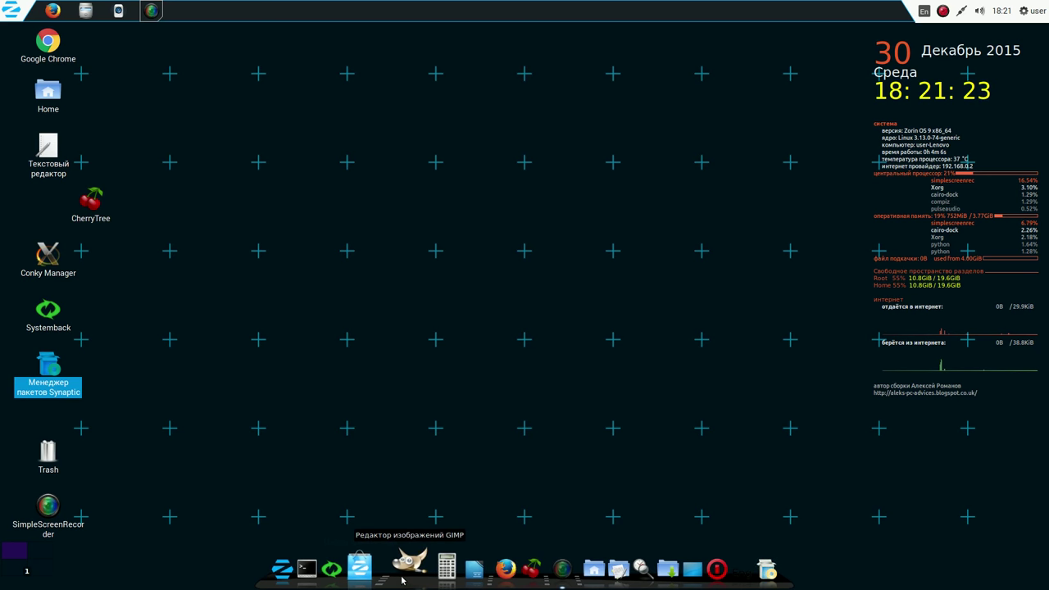
right_click(751, 572)
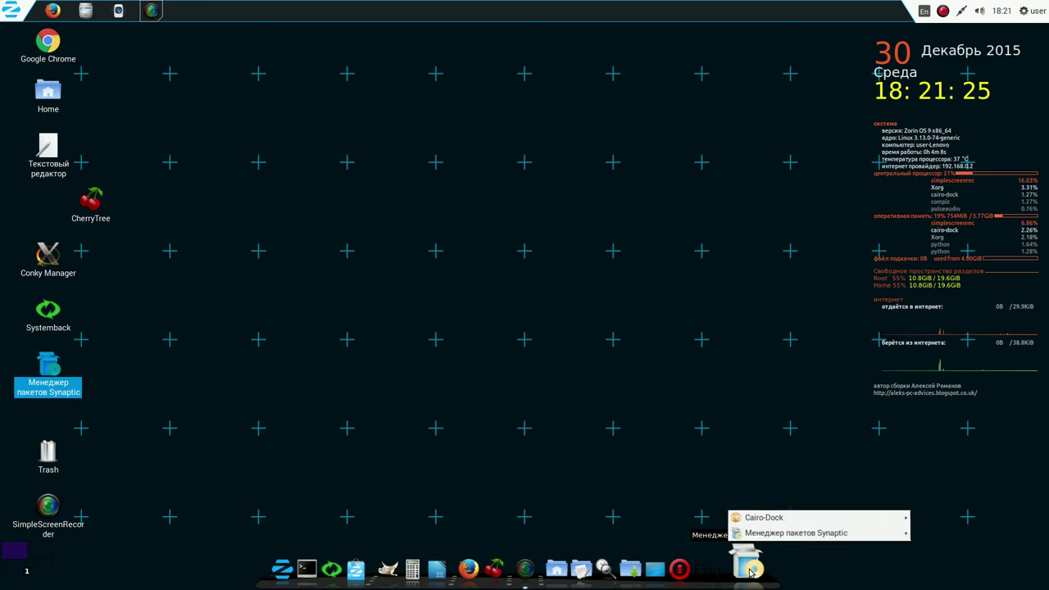
left_click(740, 461)
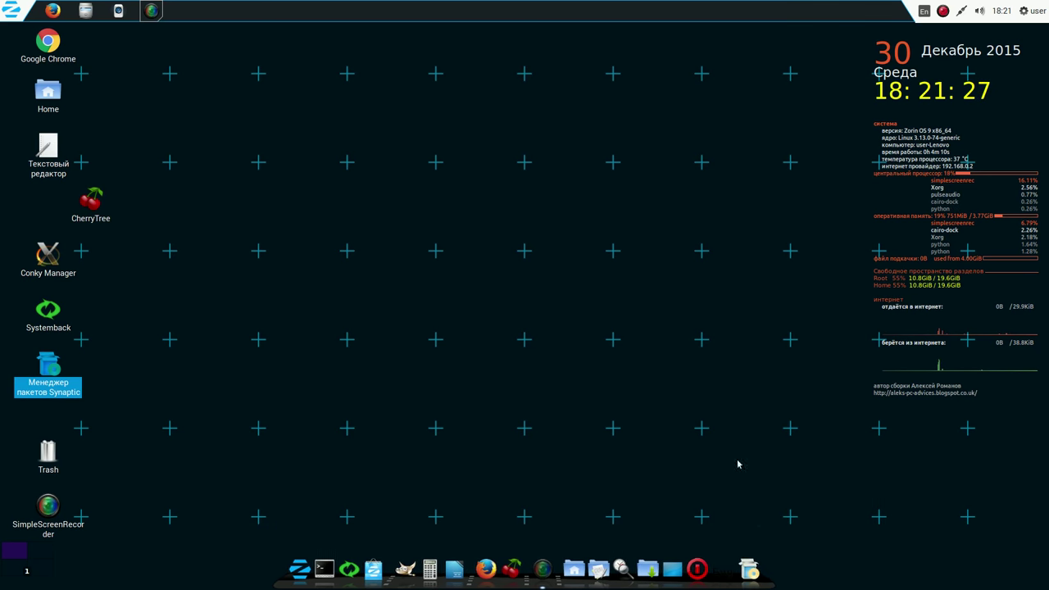
left_click_drag(747, 565, 381, 570)
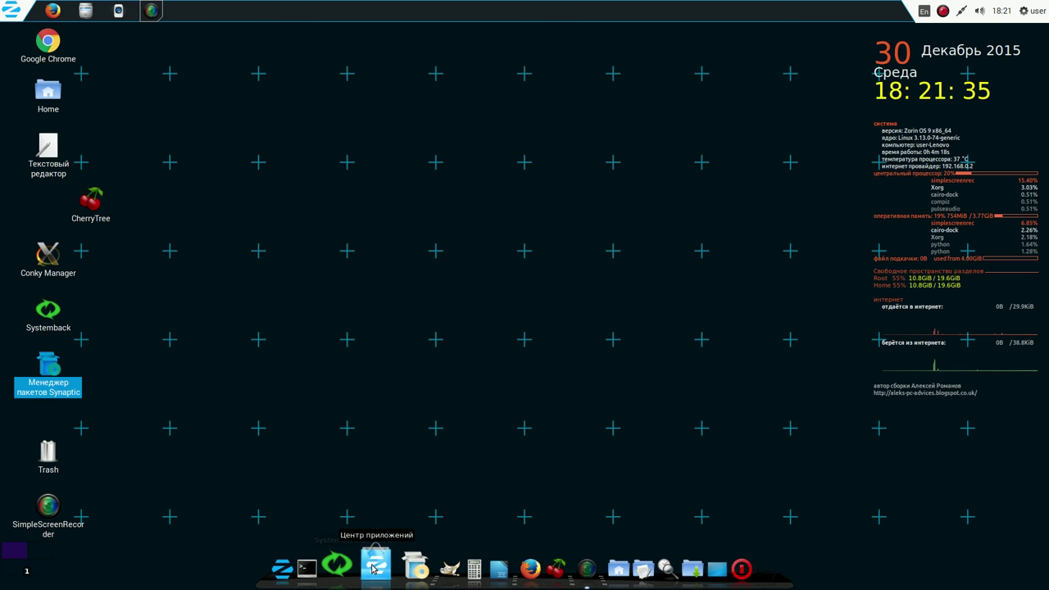
left_click(372, 568)
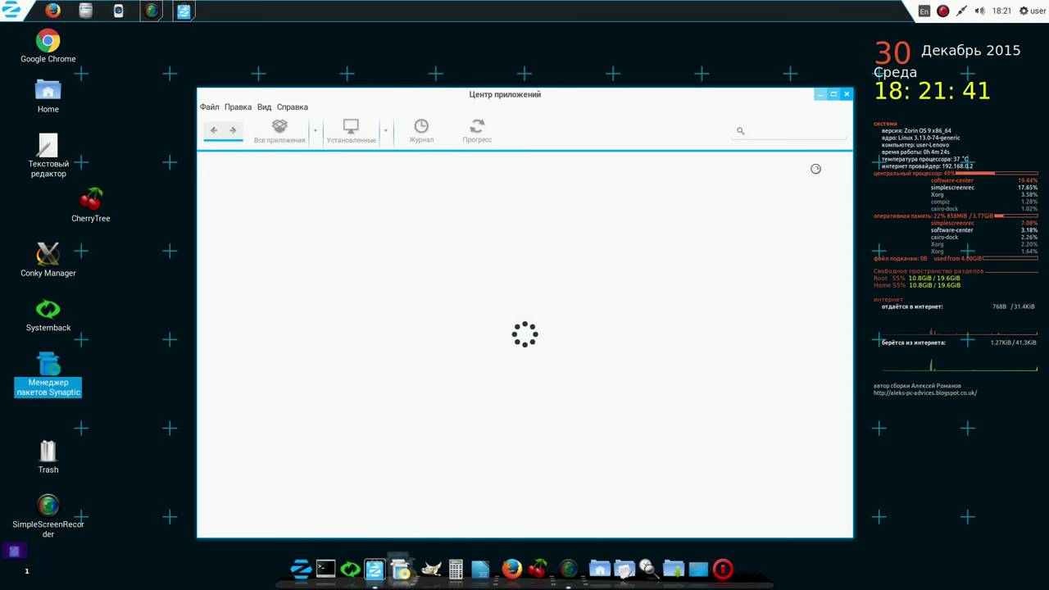
left_click(844, 97)
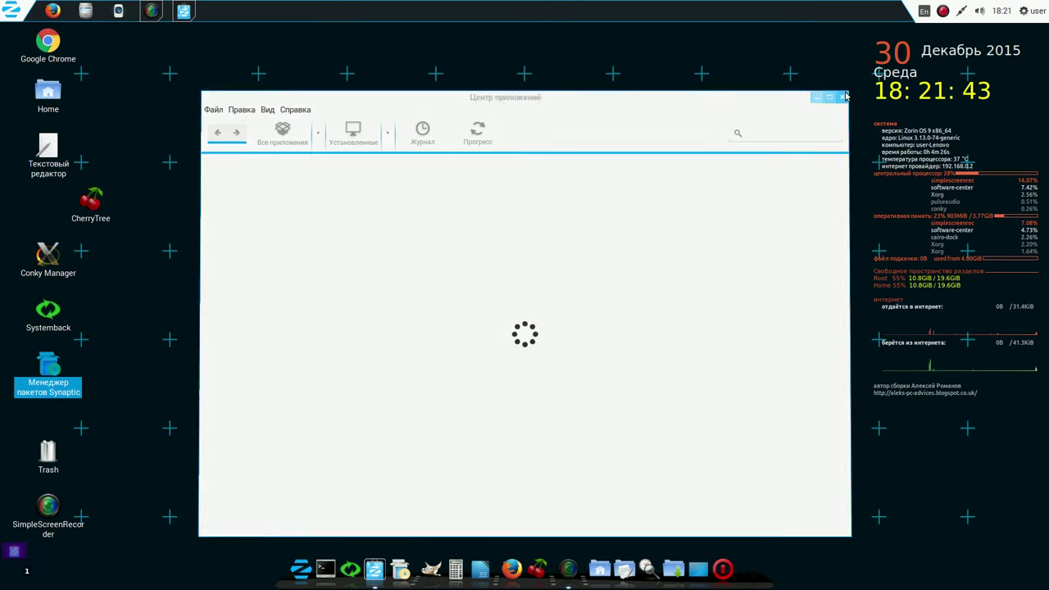
Add the Conky Manager, text editor and Google Chrome desktop shortcuts to the dock, near Firefox and CherryTree
left_click_drag(50, 261, 522, 583)
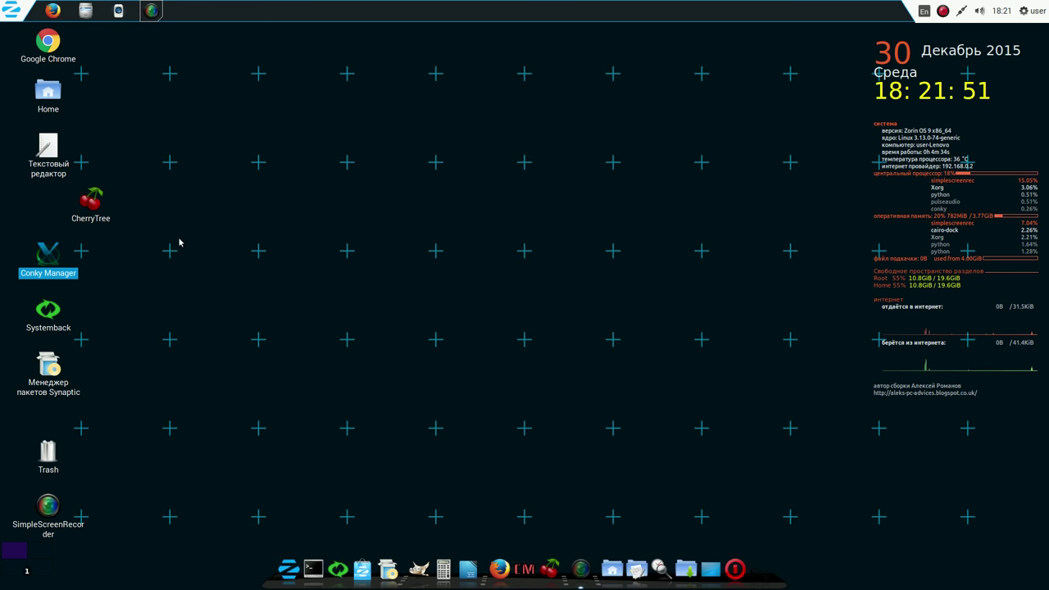
left_click(47, 151)
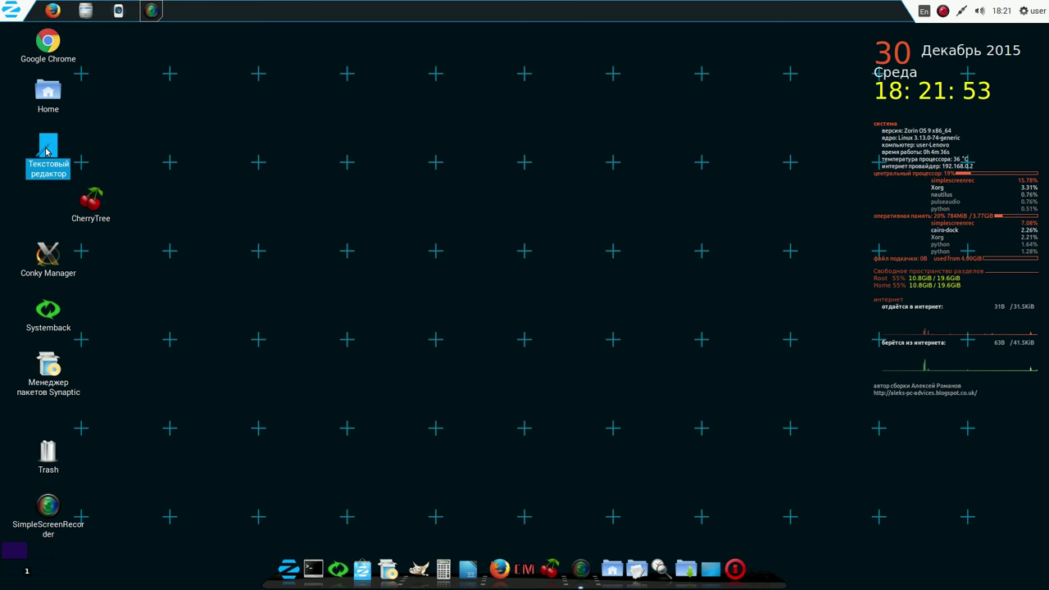
left_click_drag(47, 151, 558, 572)
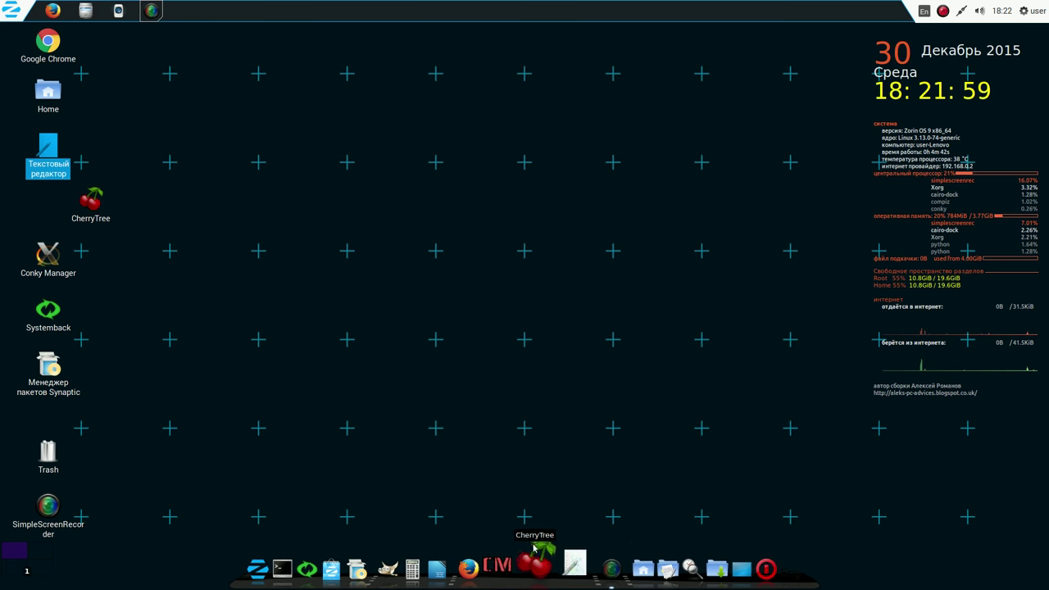
left_click_drag(52, 48, 573, 575)
left_click(428, 265)
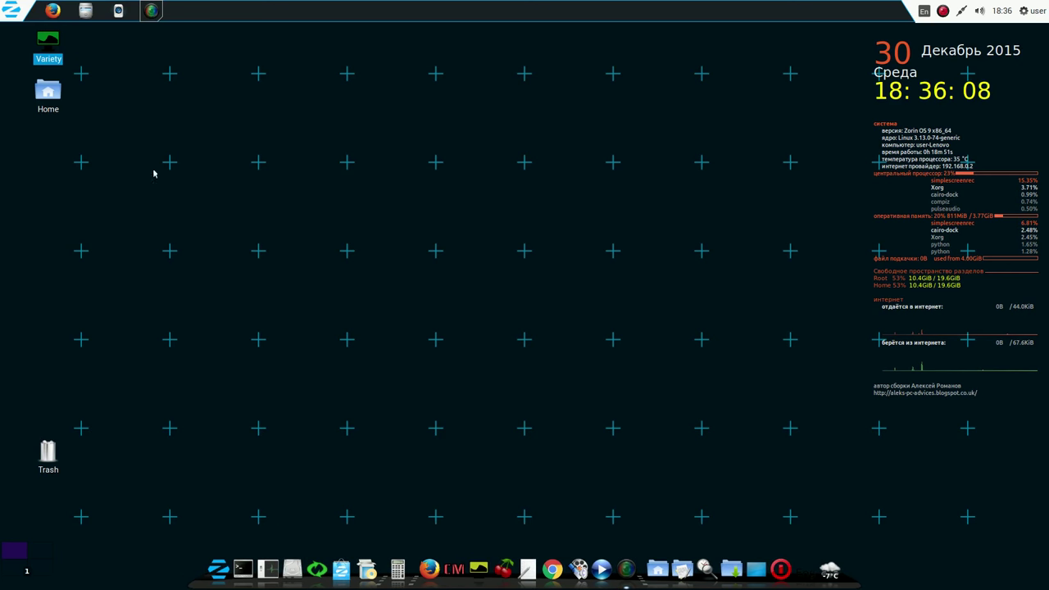
Move the Variety desktop shortcut to the trash and launch Variety from the dock
left_click_drag(47, 41, 49, 459)
left_click_drag(478, 568, 479, 567)
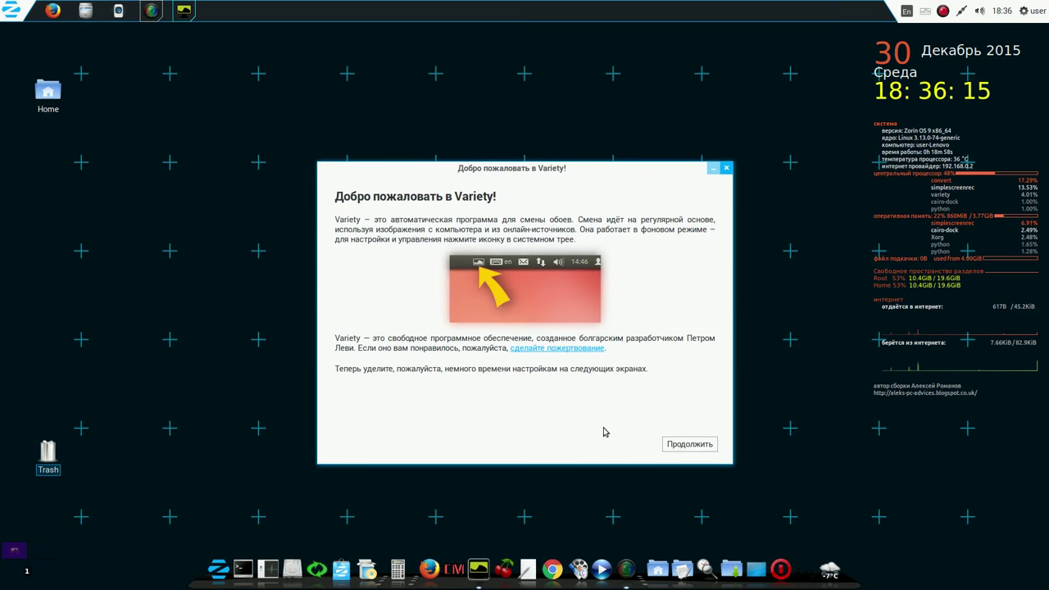
Continue through Variety's welcome screens and choose to participate anonymously in VRTY.ORG
left_click(693, 446)
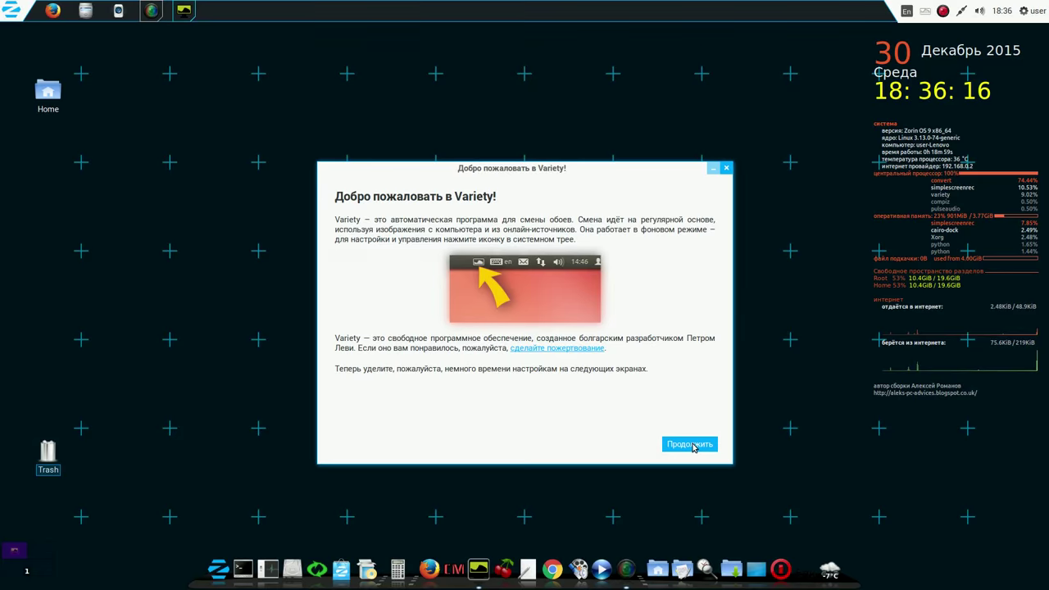
left_click(688, 445)
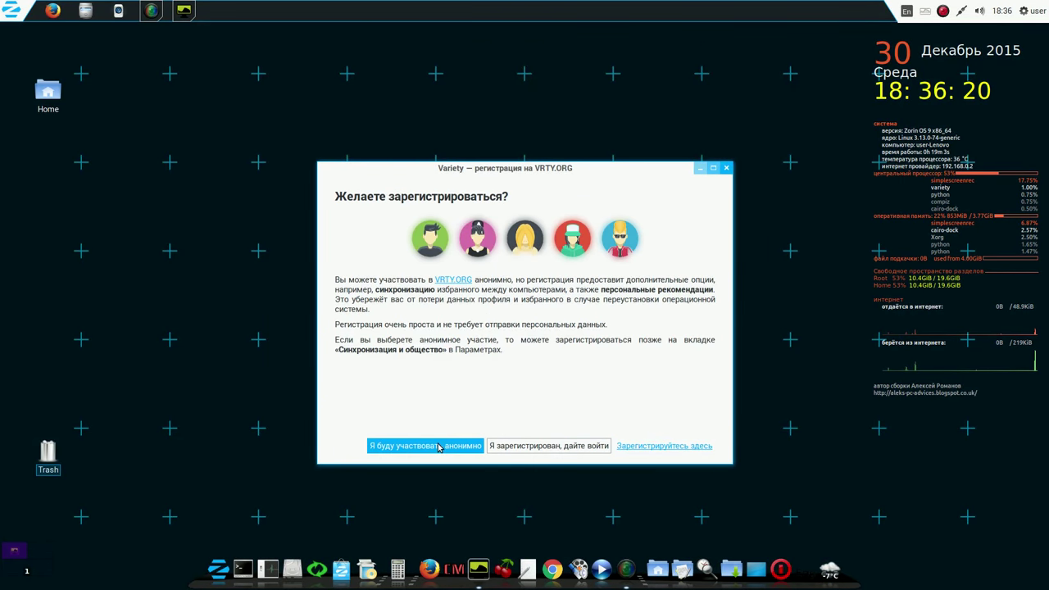
left_click(439, 446)
Set Variety to change the wallpaper at launch and every 1 minute, and close its preferences
left_click(277, 220)
left_click(447, 206)
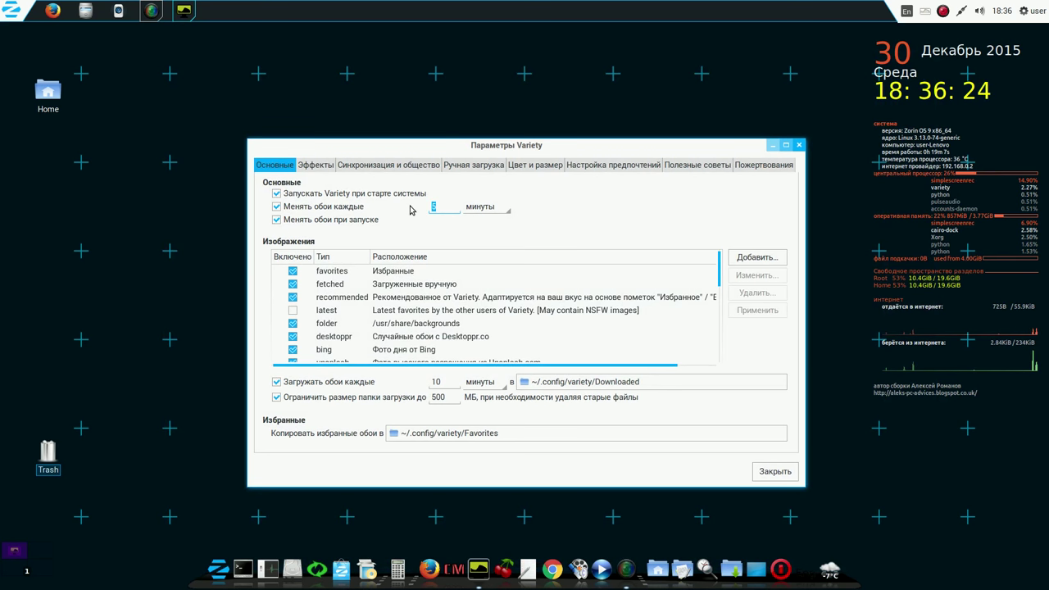
type("1")
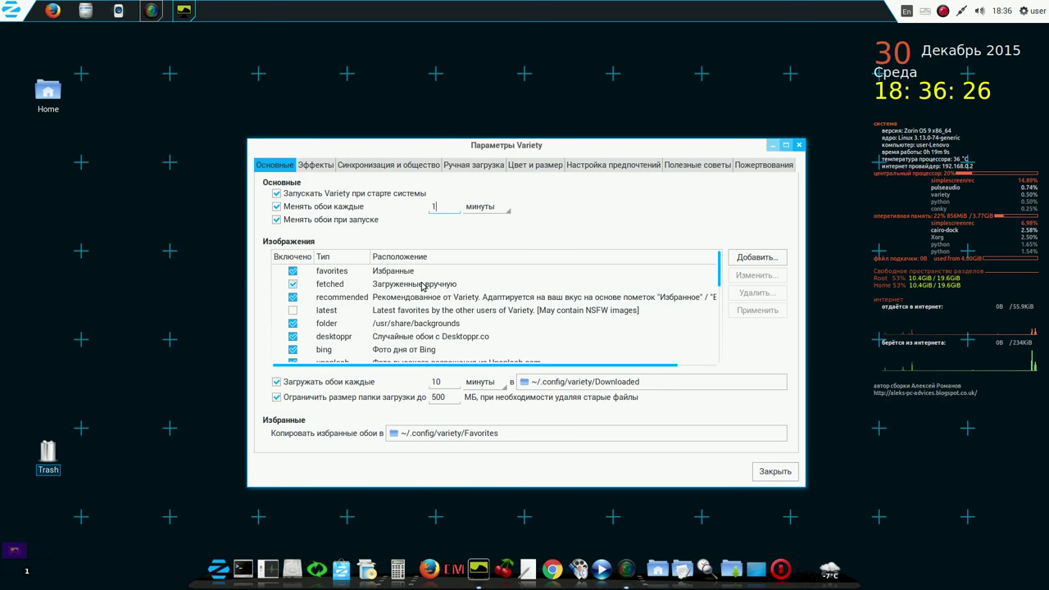
left_click(437, 381)
left_click(770, 472)
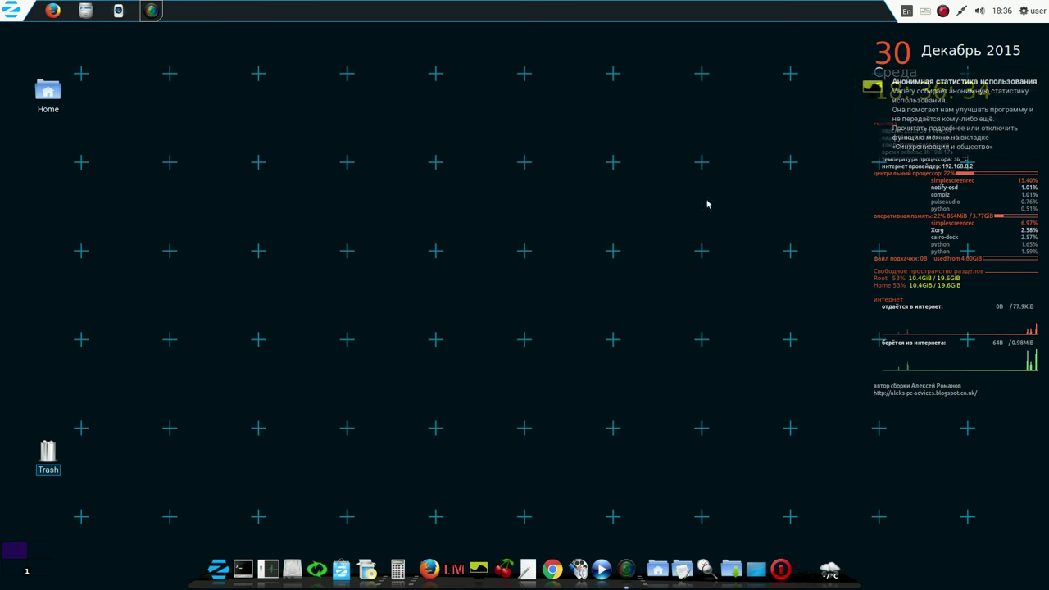
left_click(870, 90)
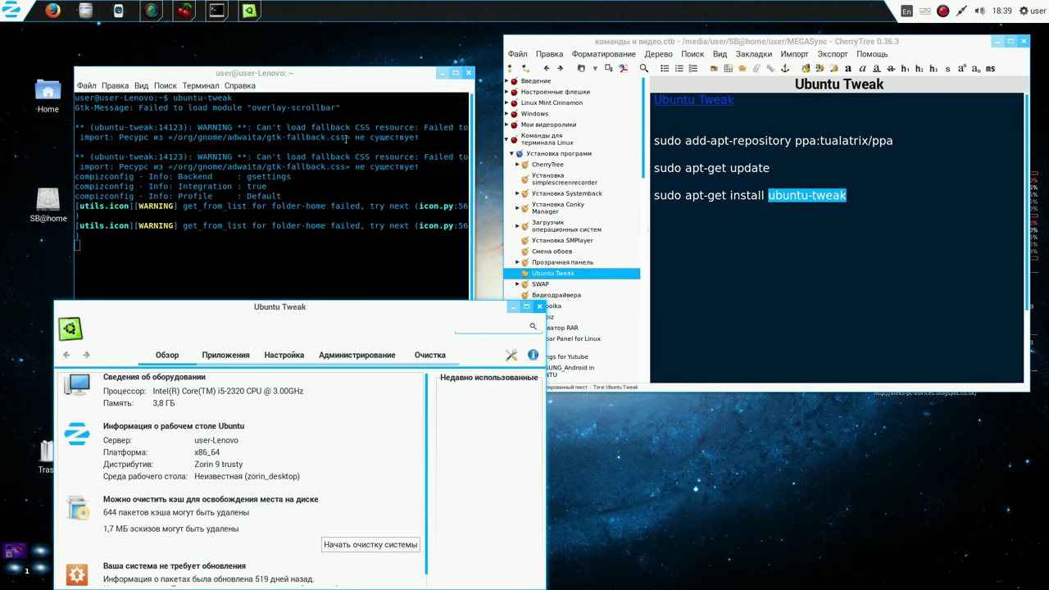
Close the terminal running ubuntu-tweak despite its active process, and open a new terminal from the dock
left_click(469, 73)
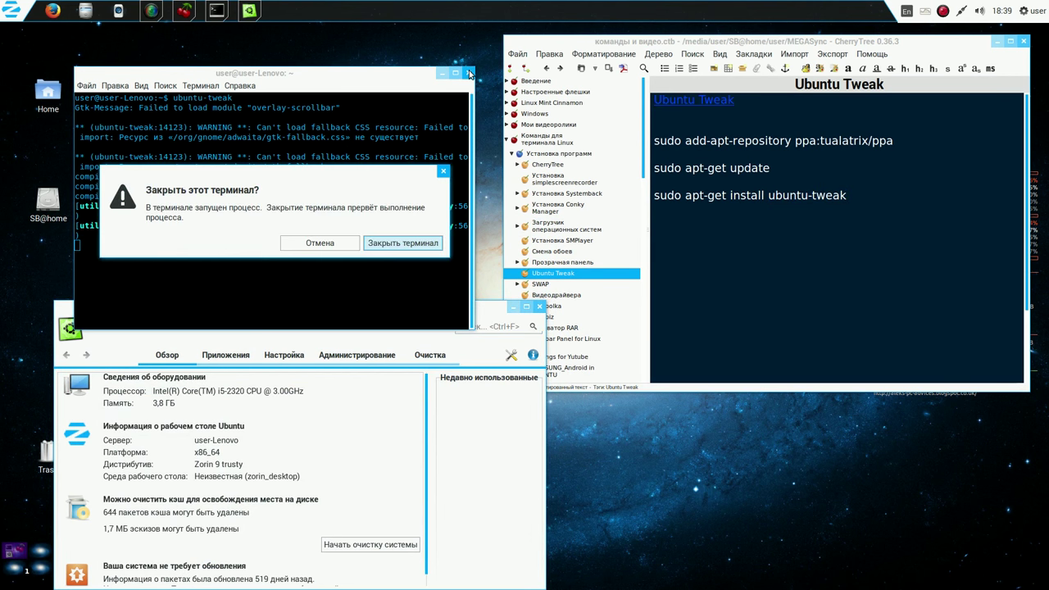
left_click(402, 242)
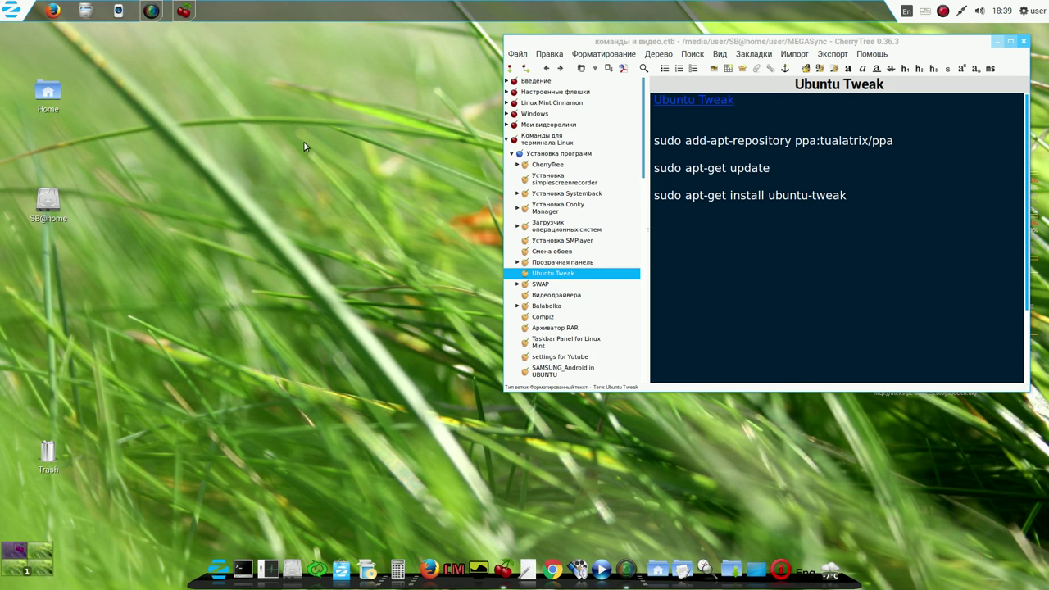
left_click(242, 561)
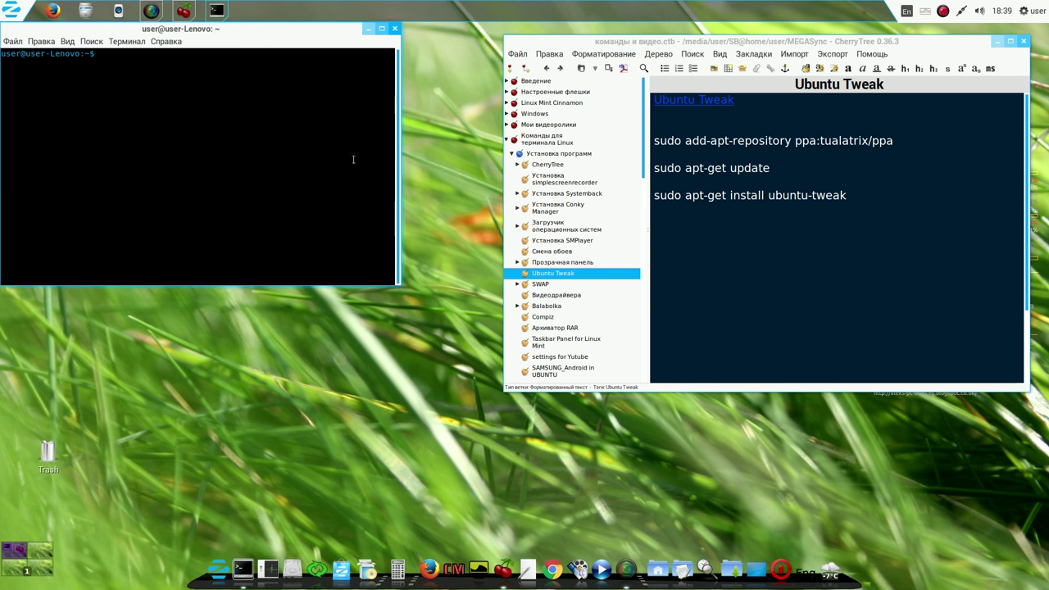
Run ubuntu-tweak in the terminal using the package name from the CherryTree note, and reposition the Ubuntu Tweak window
left_click_drag(850, 195, 799, 195)
left_click_drag(770, 195, 249, 69)
key("Return")
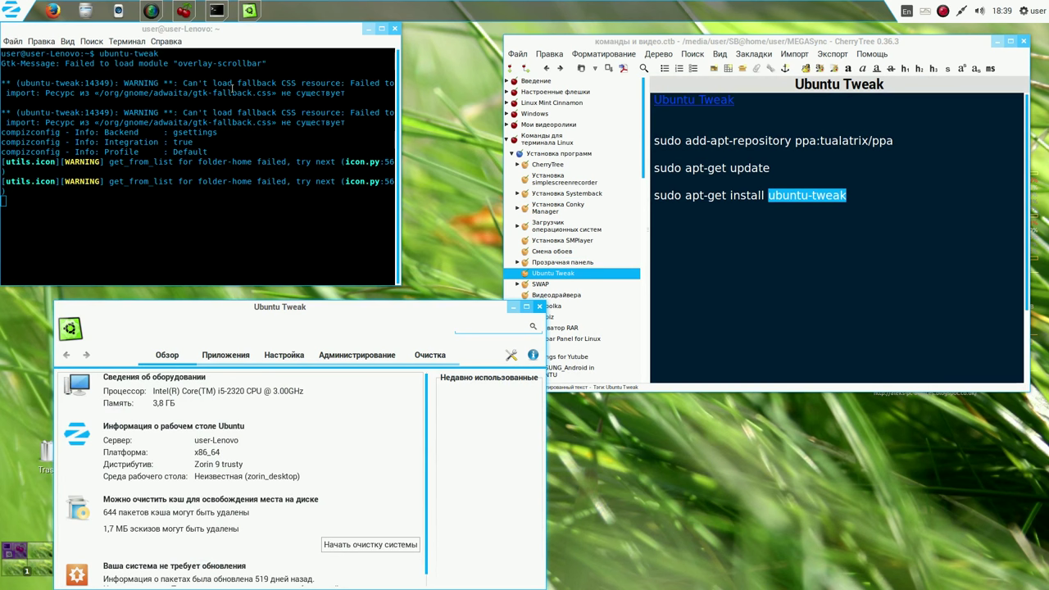
left_click_drag(401, 311, 419, 97)
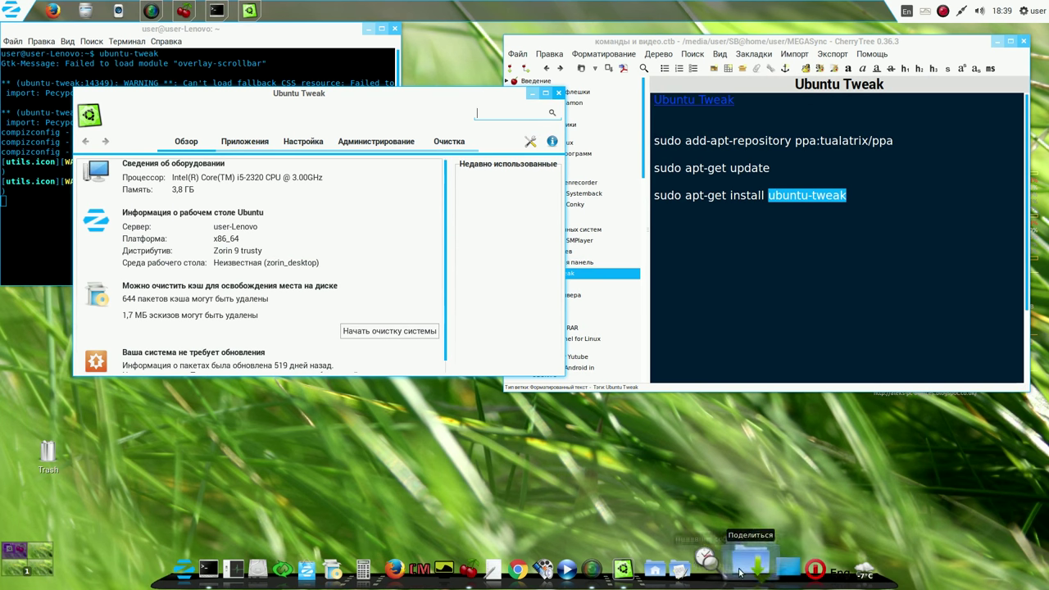
Make the running Ubuntu Tweak a launcher in Cairo-Dock, and close both Ubuntu Tweak and the terminal
mouse_move(665, 570)
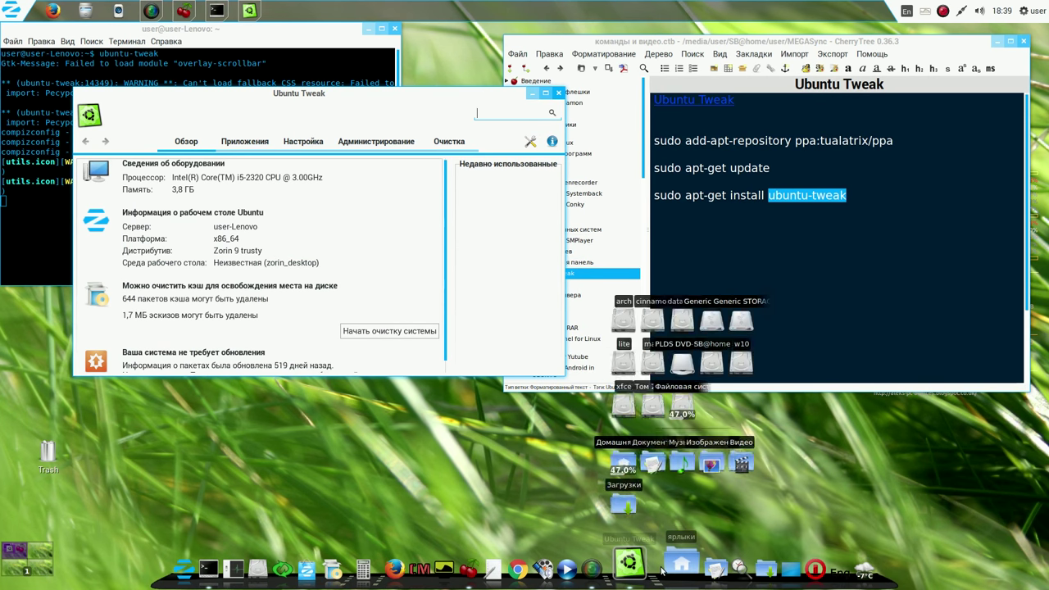
right_click(638, 565)
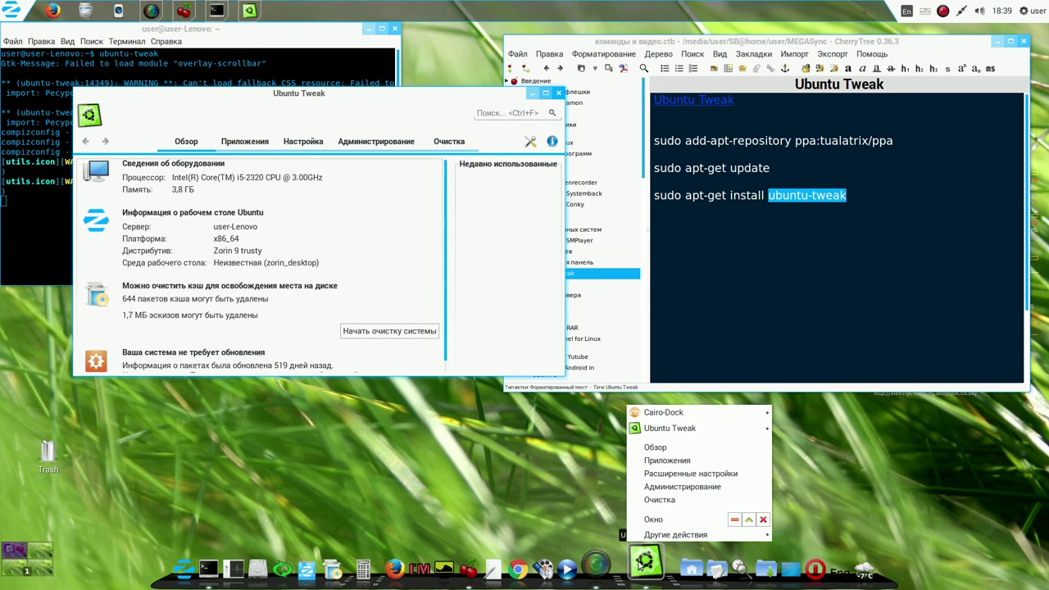
mouse_move(706, 426)
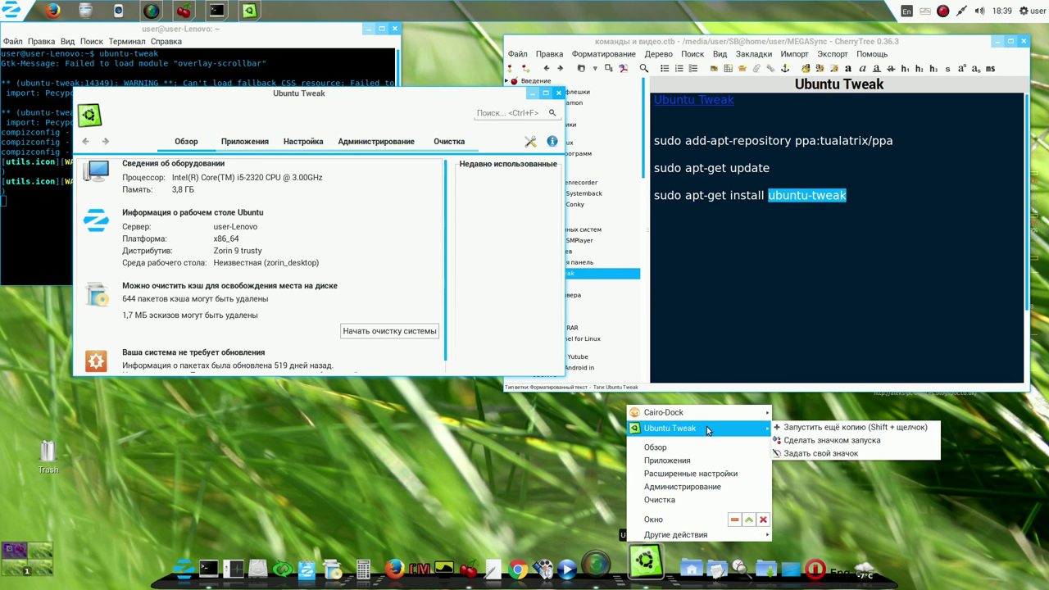
left_click(857, 441)
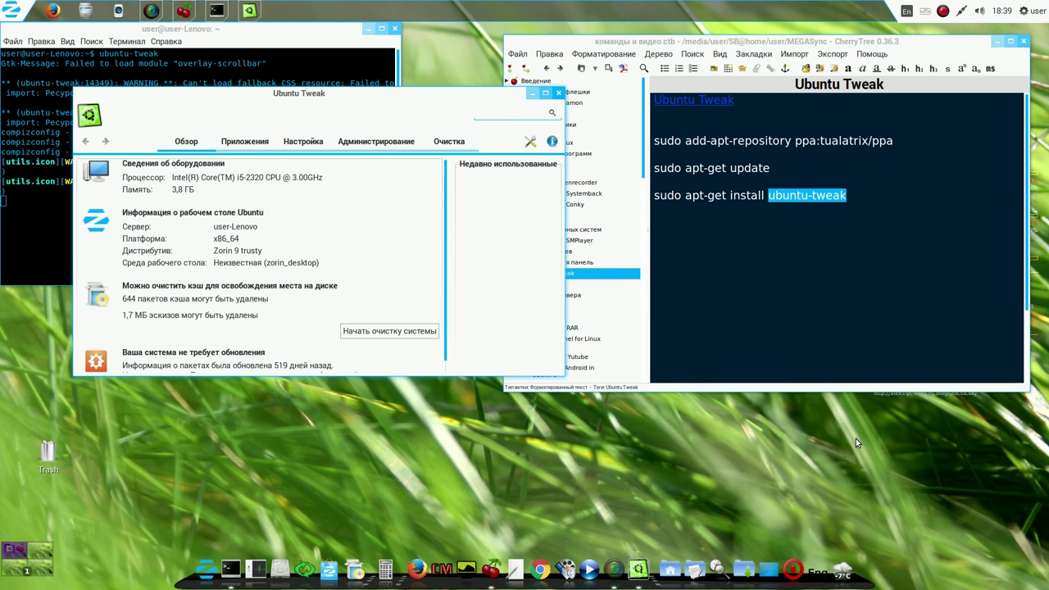
left_click(557, 94)
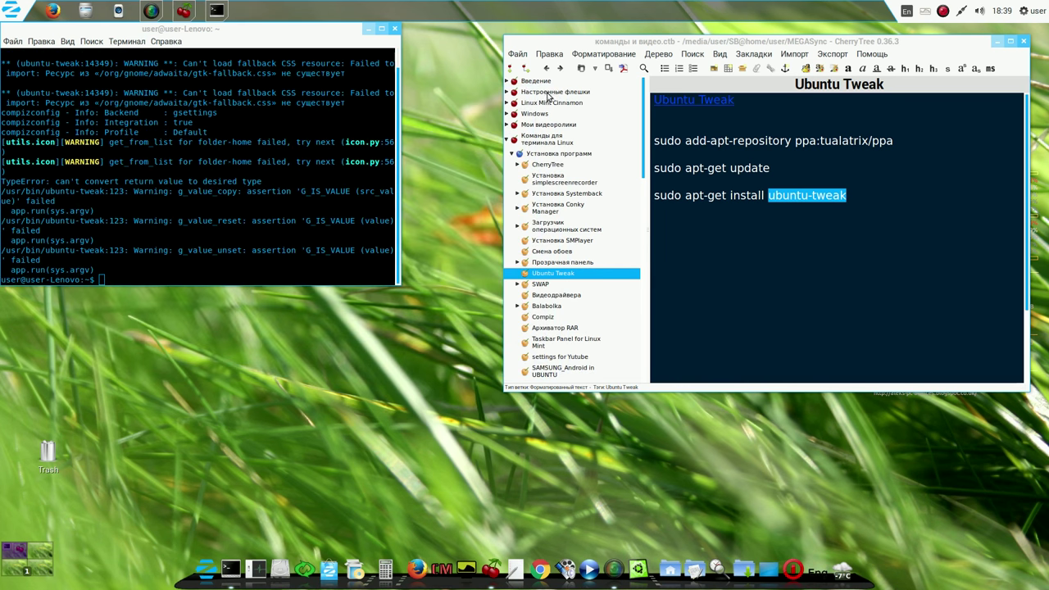
left_click(394, 29)
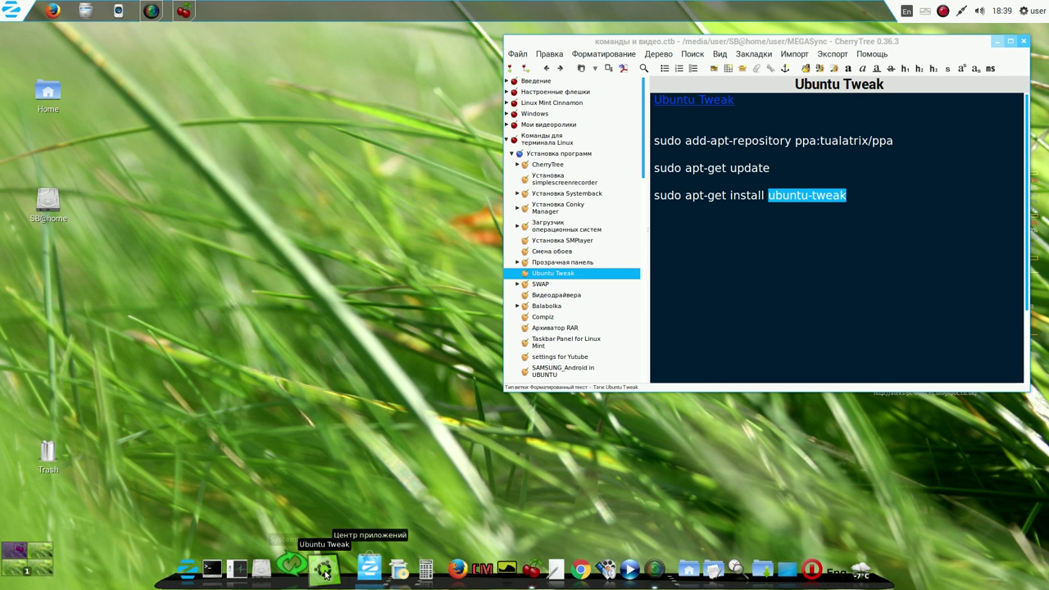
Launch Ubuntu Tweak from its dock launcher, minimise CherryTree and enlarge the Ubuntu Tweak window
left_click(328, 565)
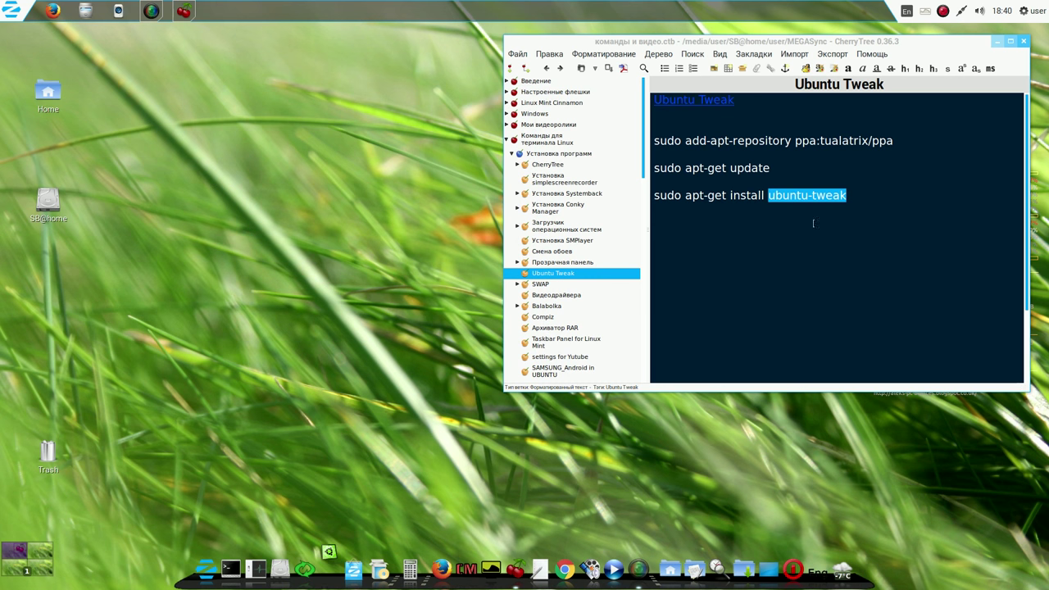
left_click(993, 42)
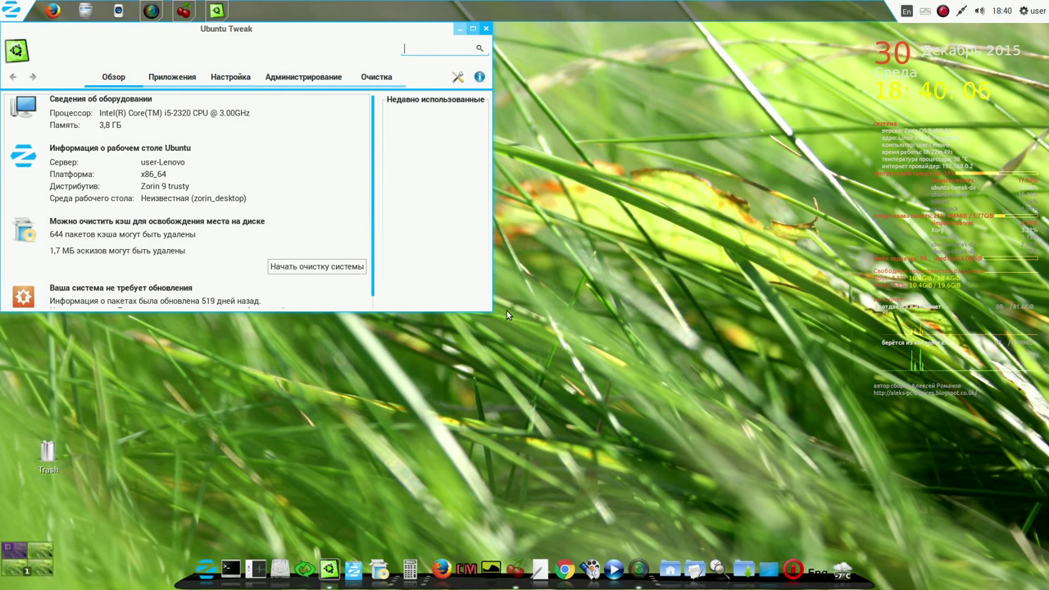
left_click_drag(491, 310, 686, 414)
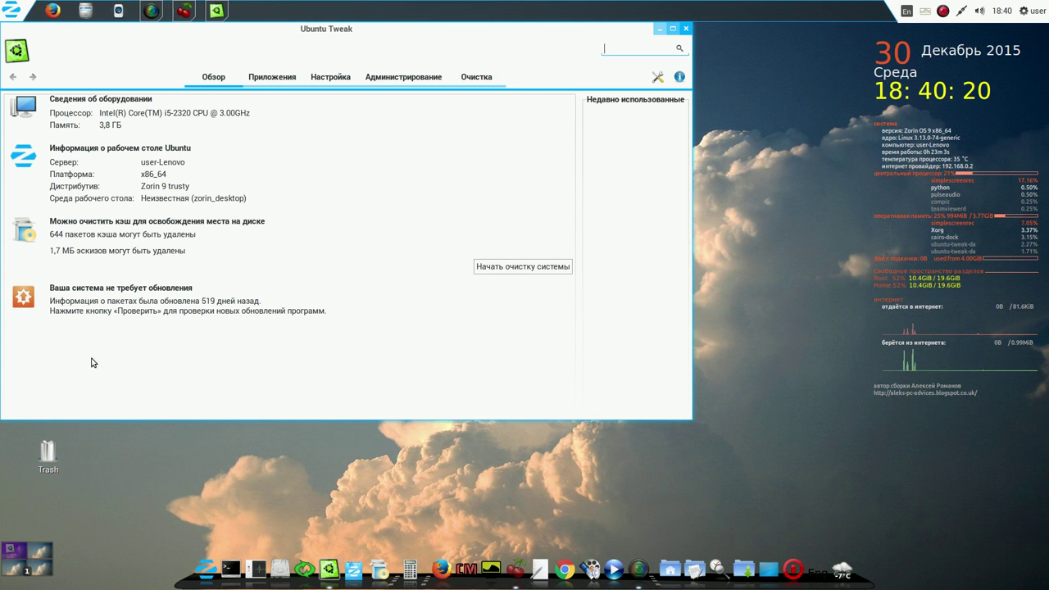
Examine Ubuntu Tweak's system cleaning (Очистка) categories and close the program
left_click(483, 78)
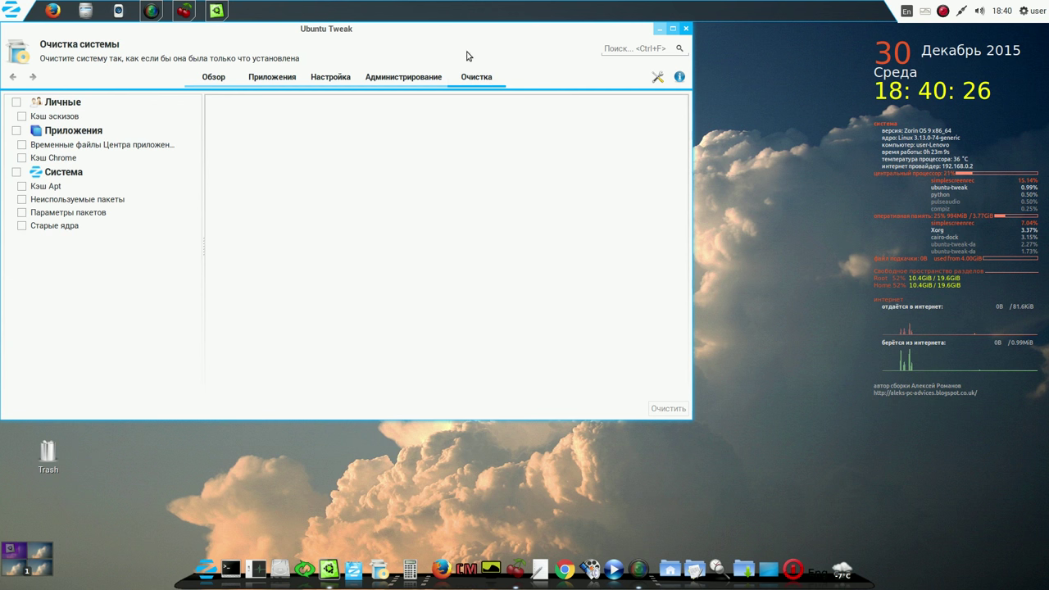
left_click_drag(470, 27, 571, 83)
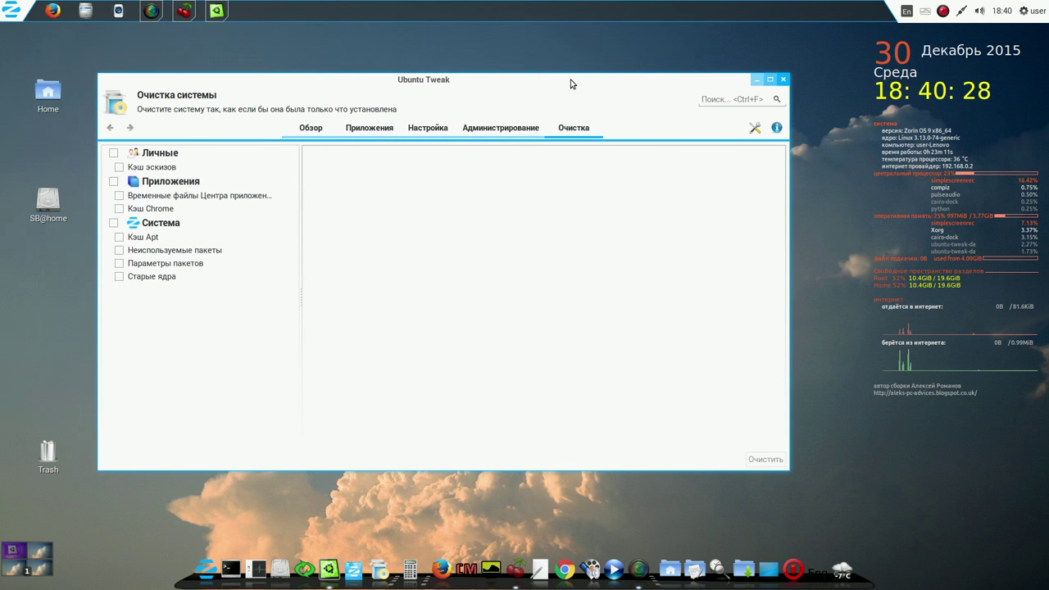
left_click(782, 80)
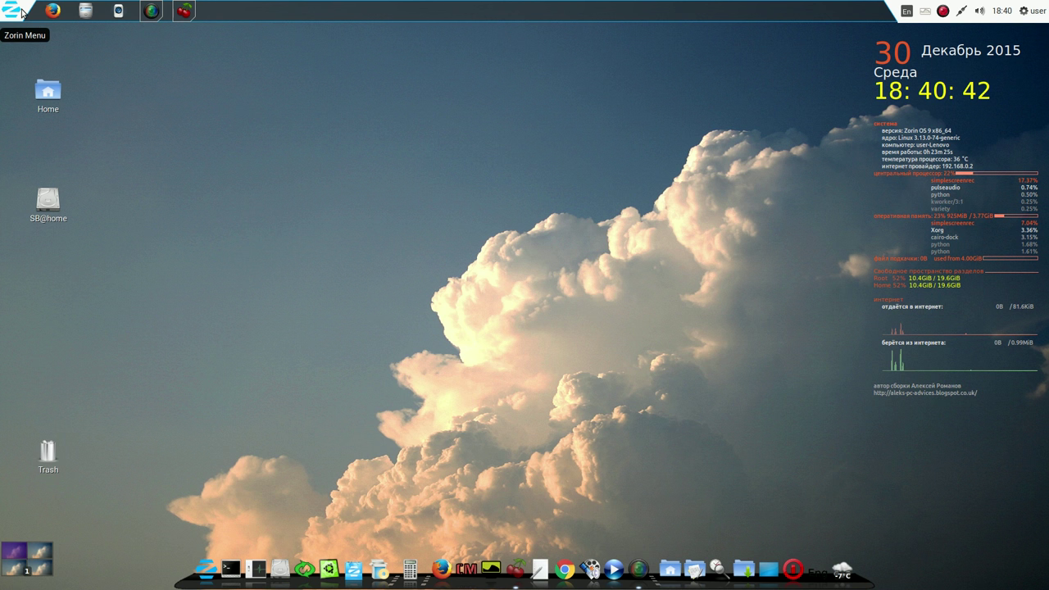
Open the system settings (Параметры системы) and move their window closer to the desktop's upper edge
left_click(1034, 11)
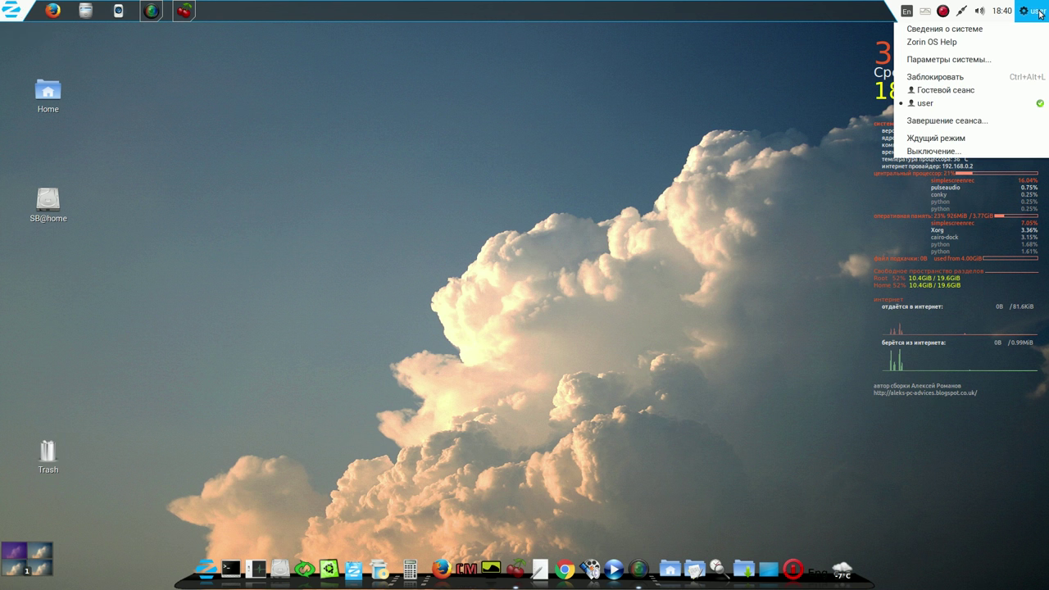
mouse_move(1000, 12)
mouse_move(1034, 11)
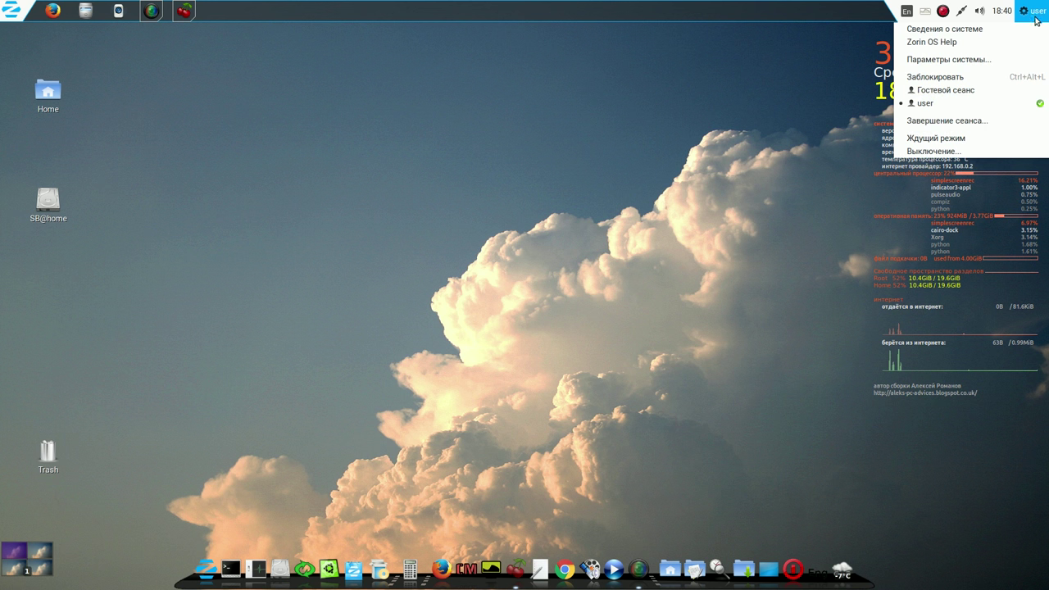
left_click(1031, 61)
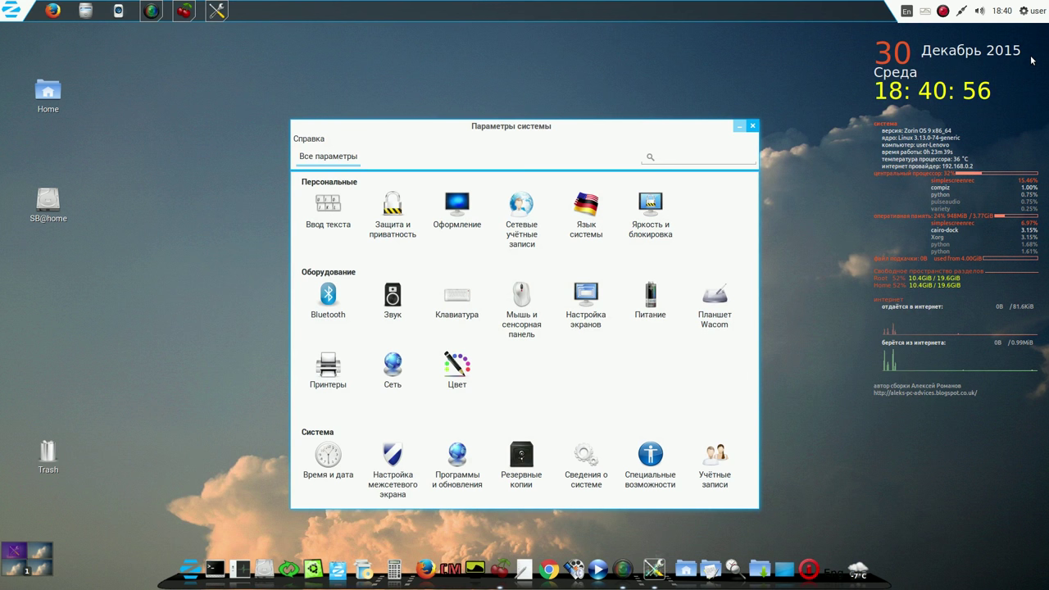
left_click_drag(633, 135, 523, 78)
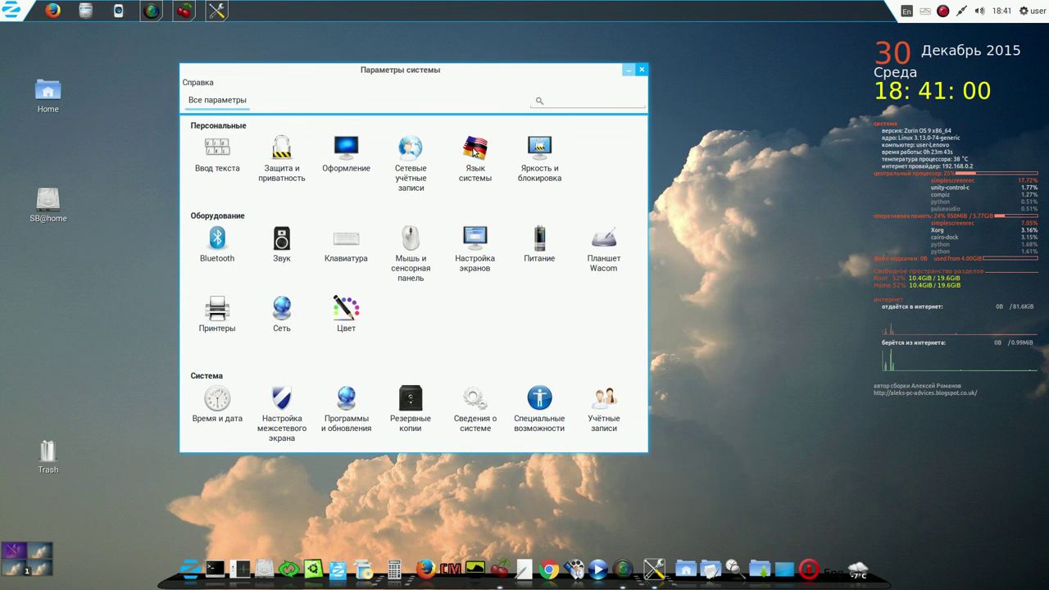
Open the system language settings and install the missing language support, authenticating with the account password
left_click(474, 151)
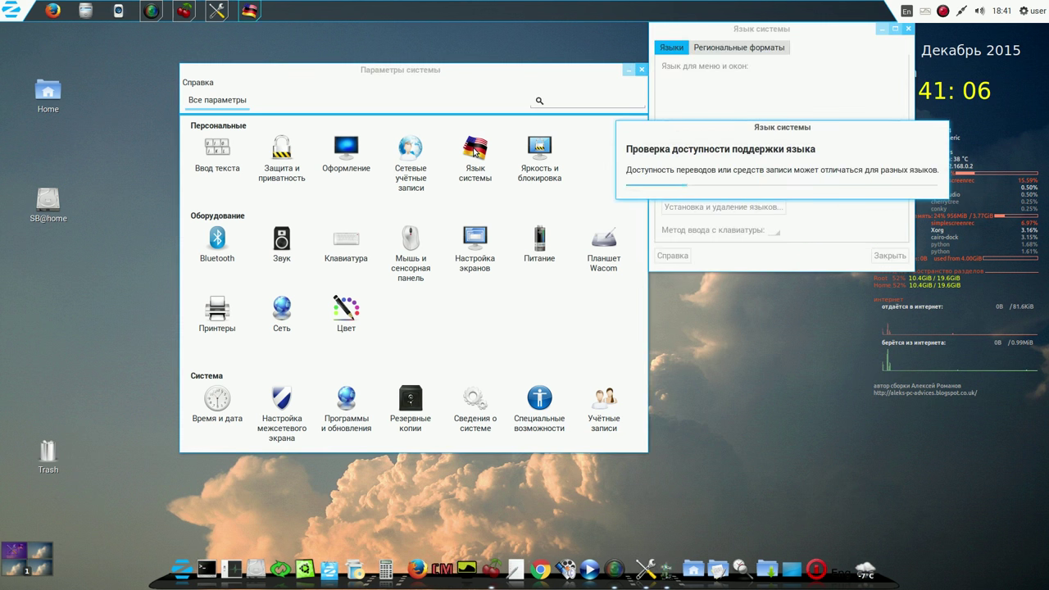
left_click_drag(514, 74, 389, 51)
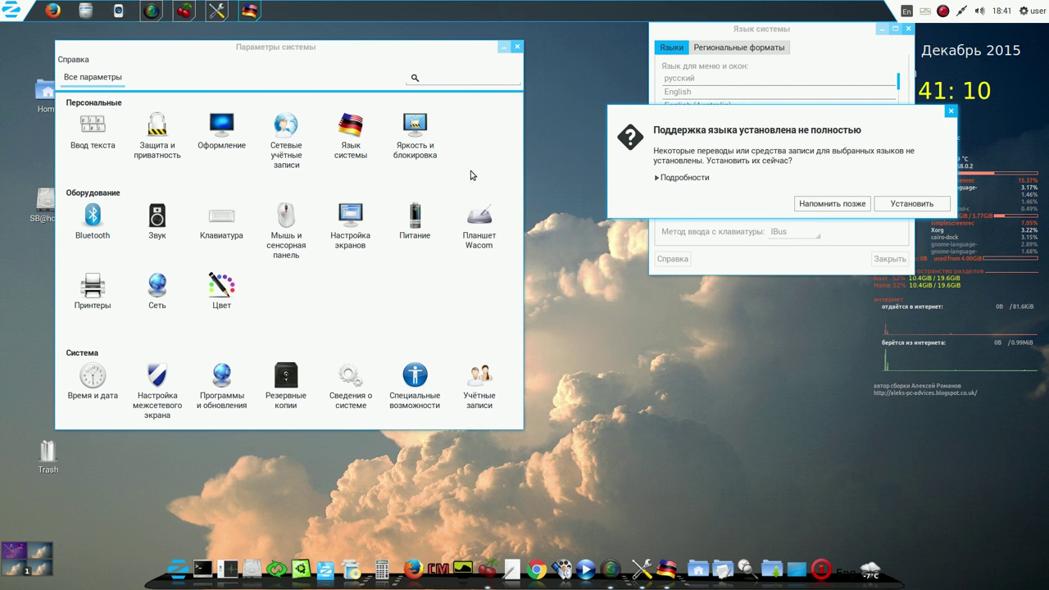
left_click_drag(875, 119, 750, 274)
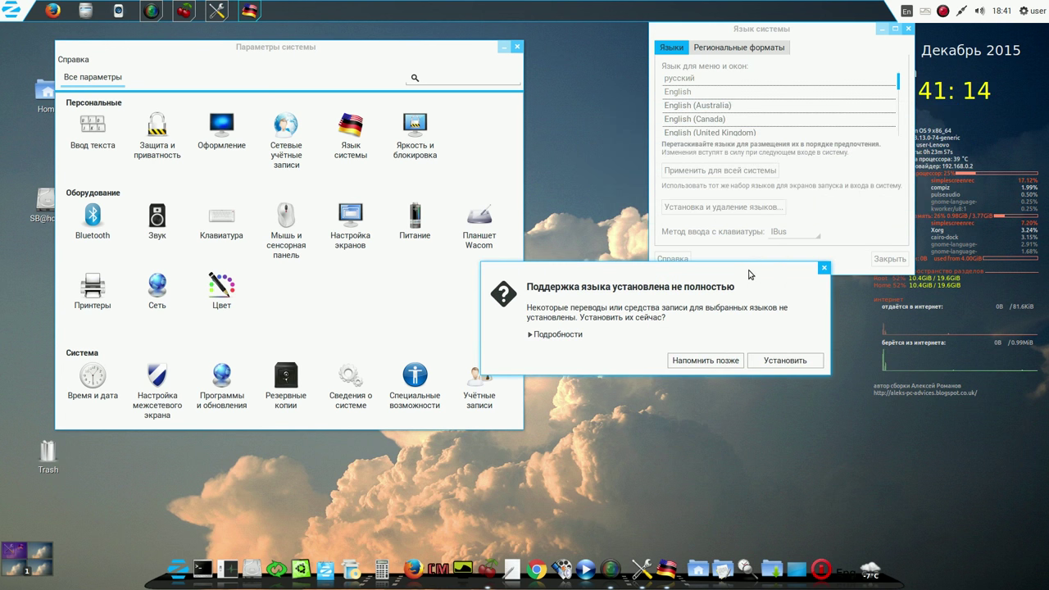
left_click(781, 362)
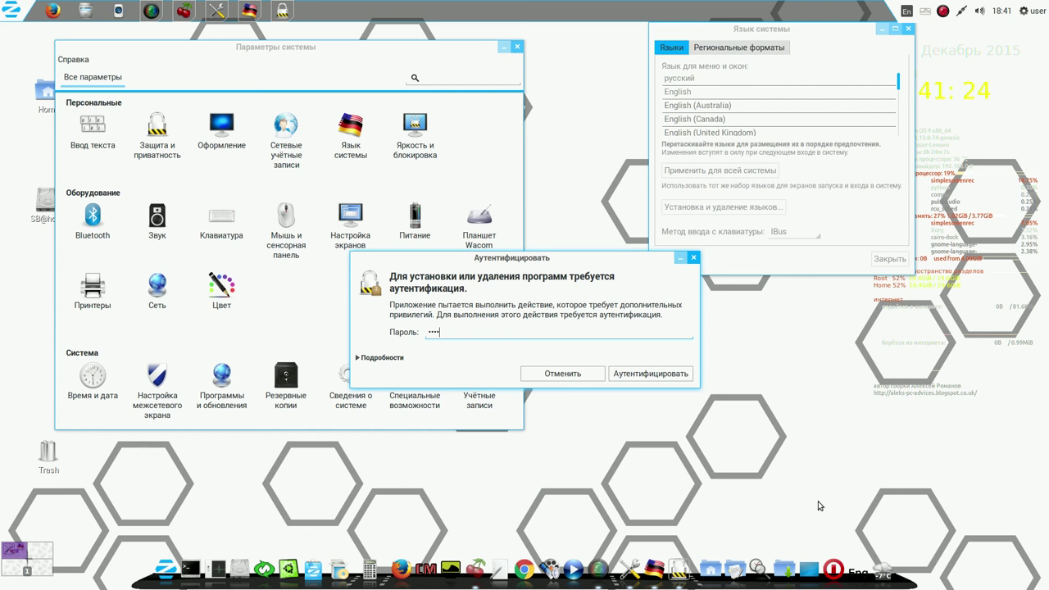
left_click(667, 373)
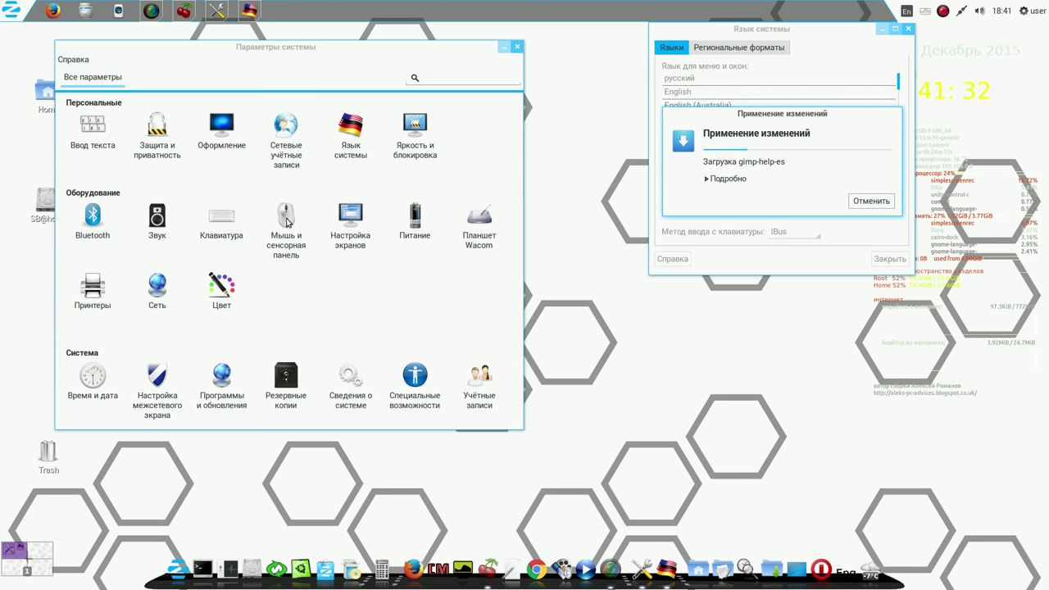
Look through the keyboard, power, and time and date settings, and close the system settings window
left_click(222, 220)
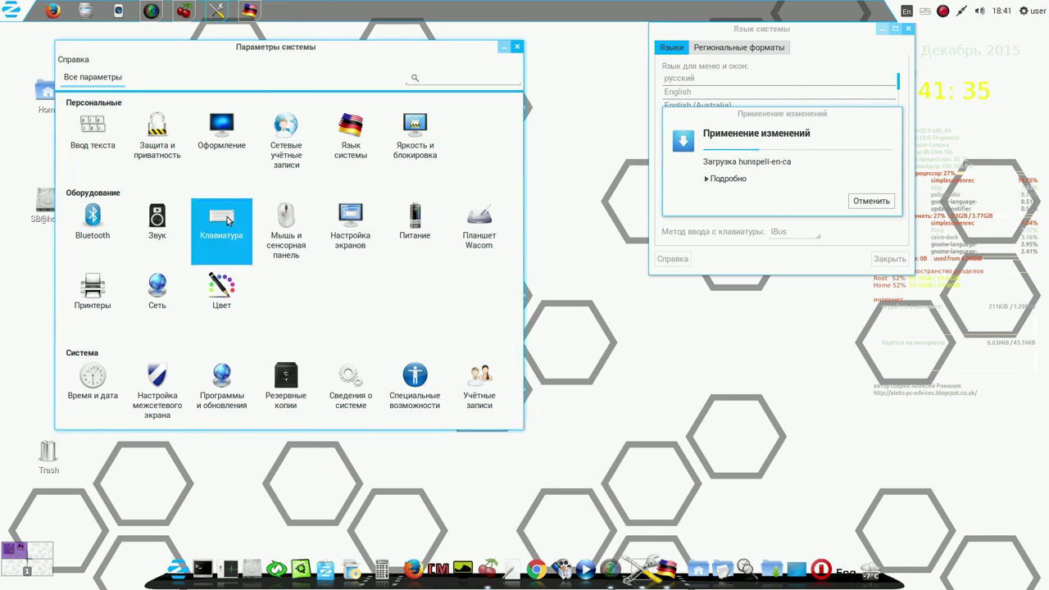
left_click(95, 80)
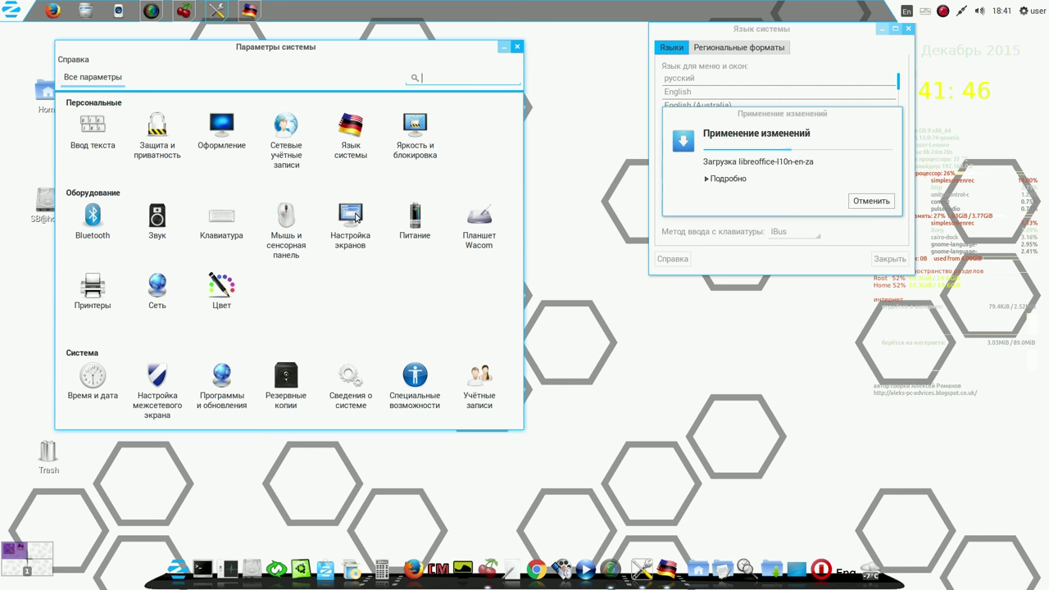
left_click(417, 215)
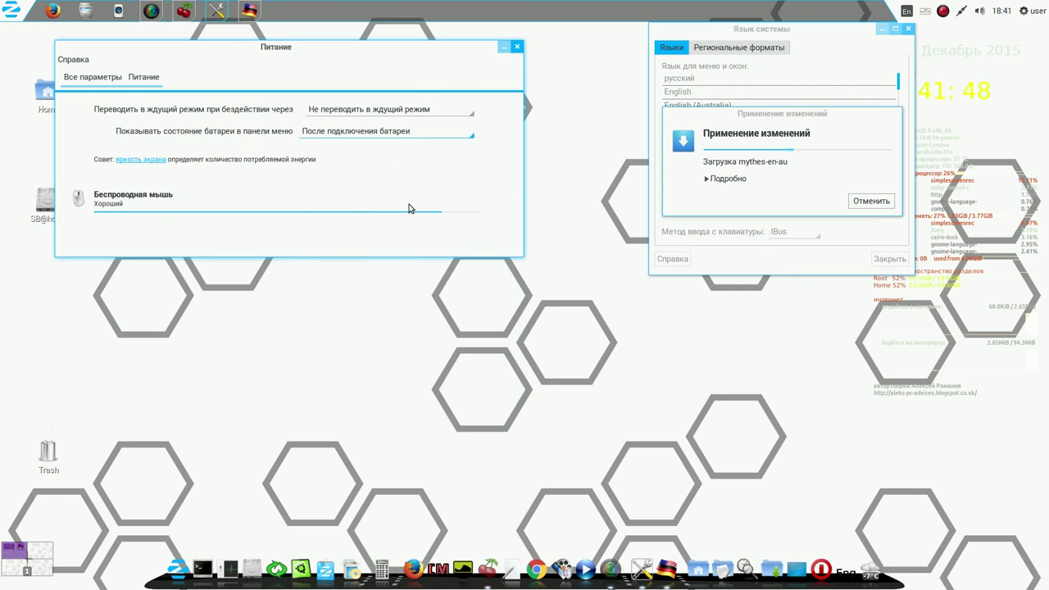
left_click(77, 80)
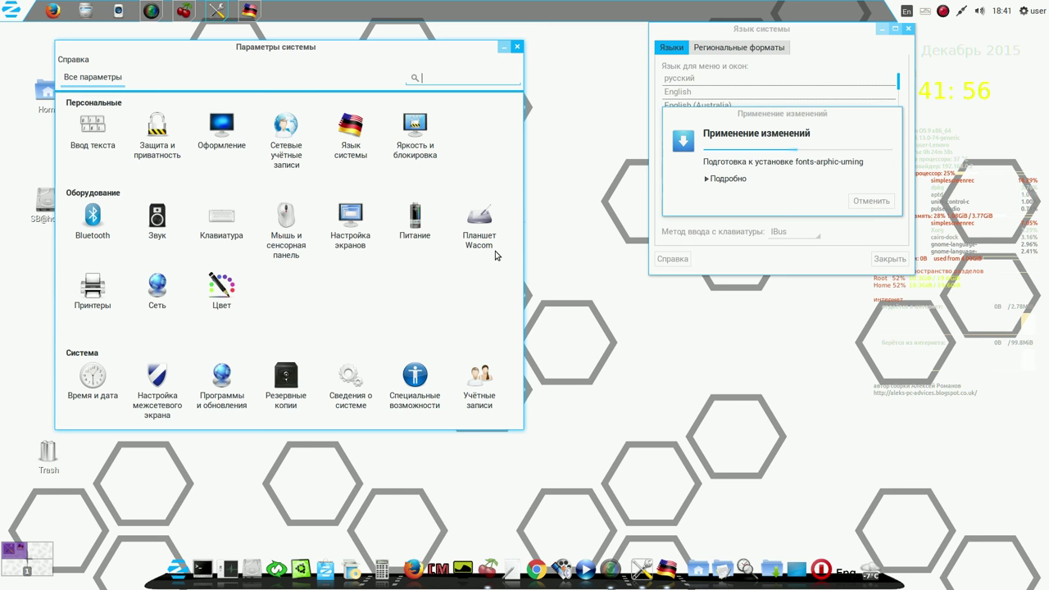
left_click(93, 381)
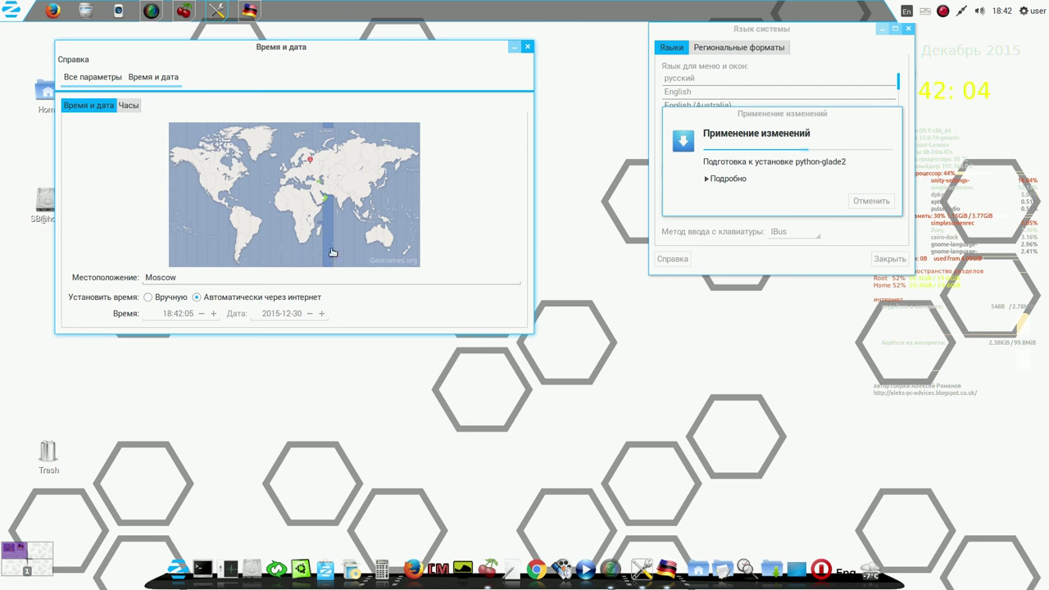
left_click(86, 78)
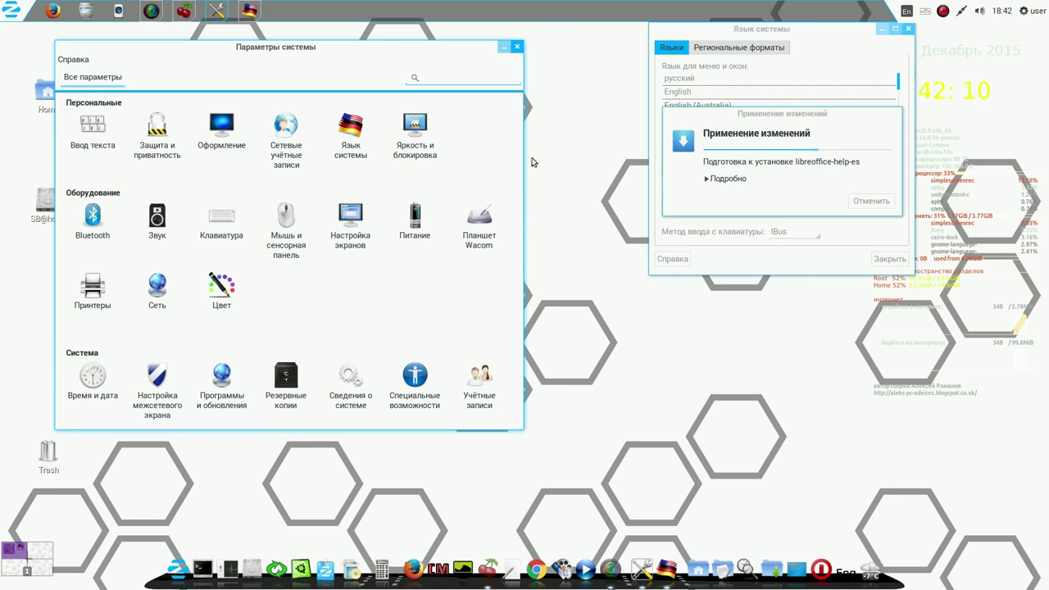
left_click(517, 47)
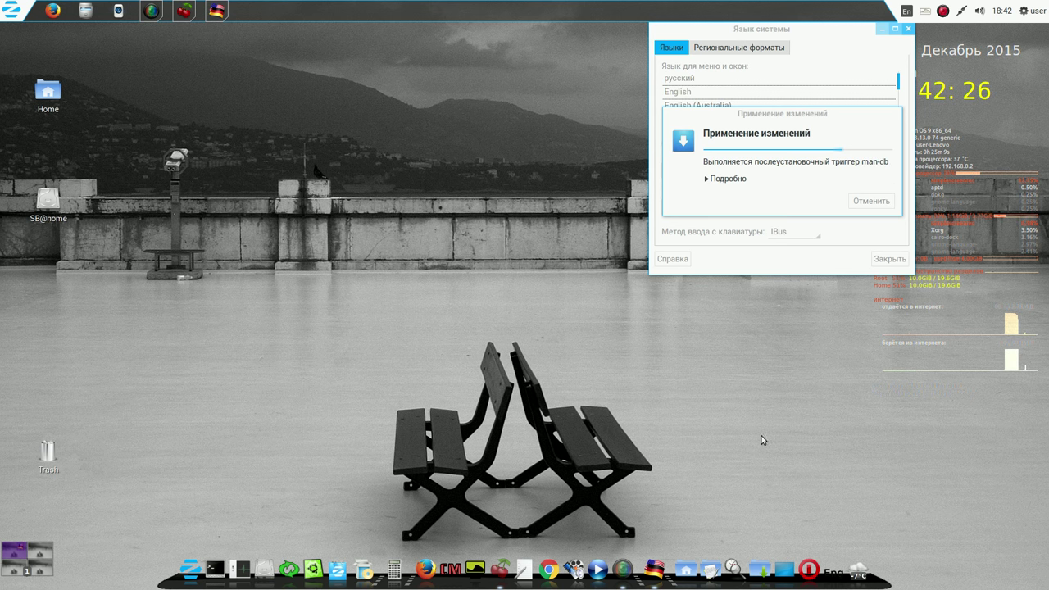
Look through the keyboard layout indicator (Индикатор раскладки) applet's settings and desklet options in the Cairo-Dock configuration
left_click(835, 573)
left_click(836, 572)
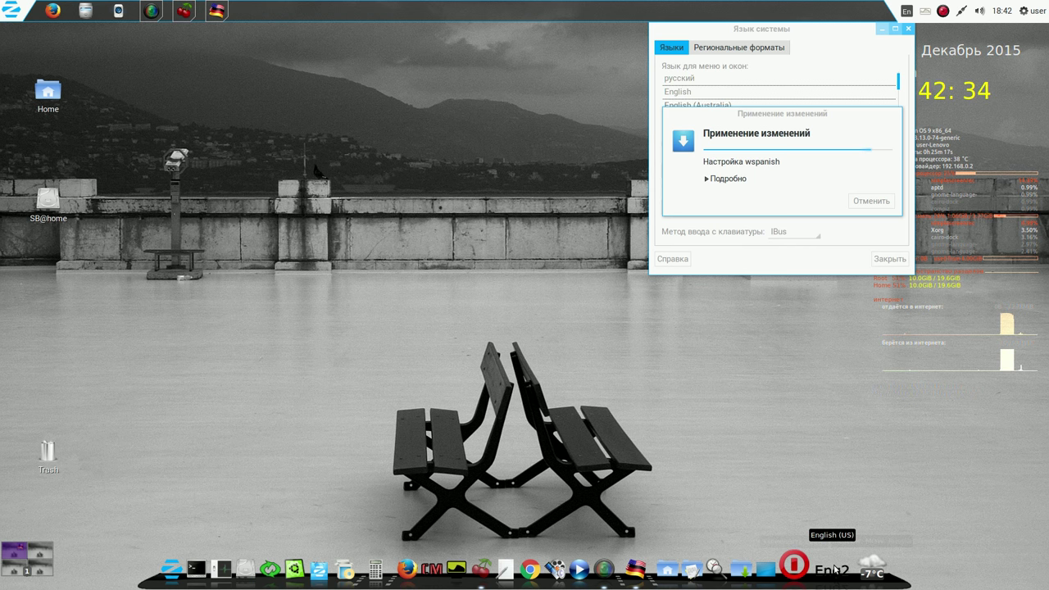
right_click(836, 569)
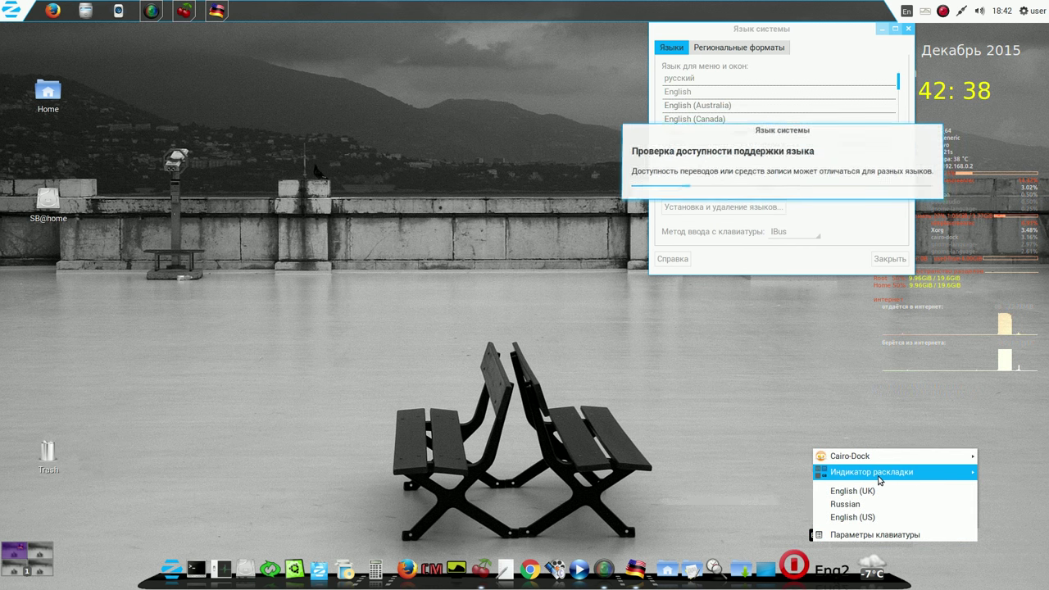
mouse_move(835, 473)
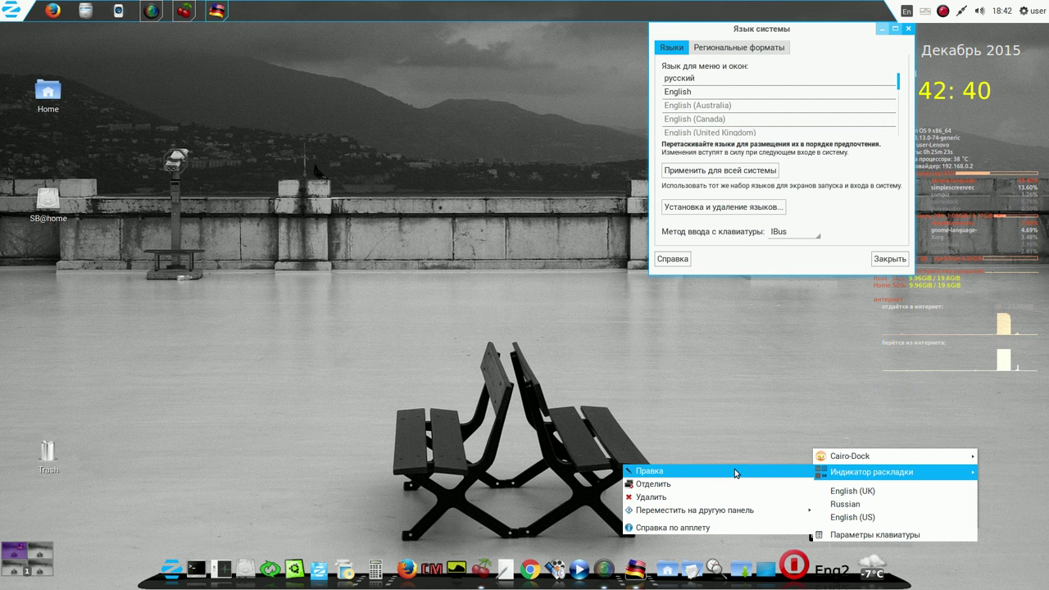
left_click(734, 470)
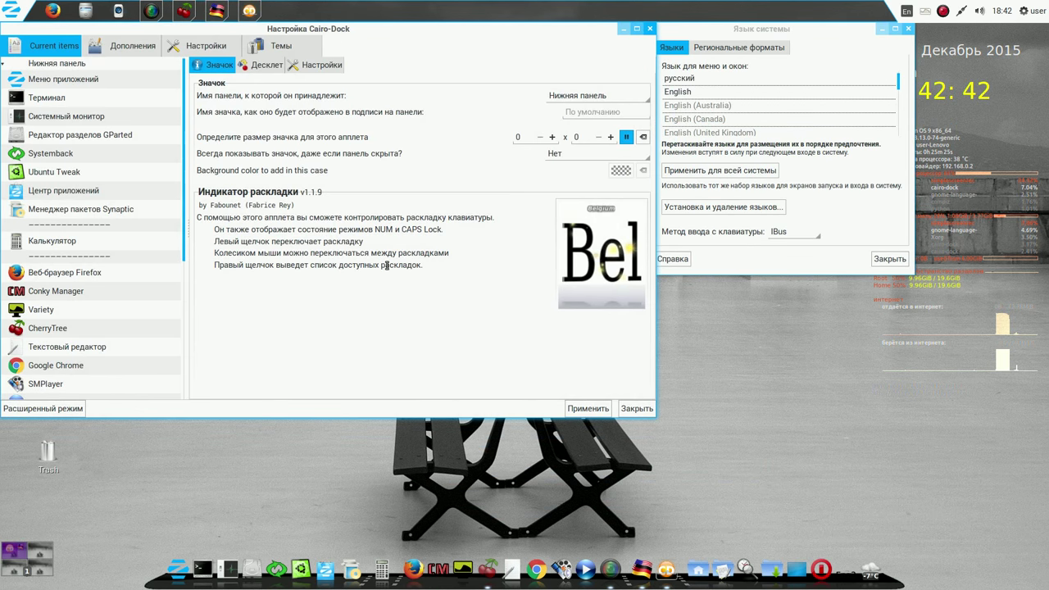
left_click(322, 66)
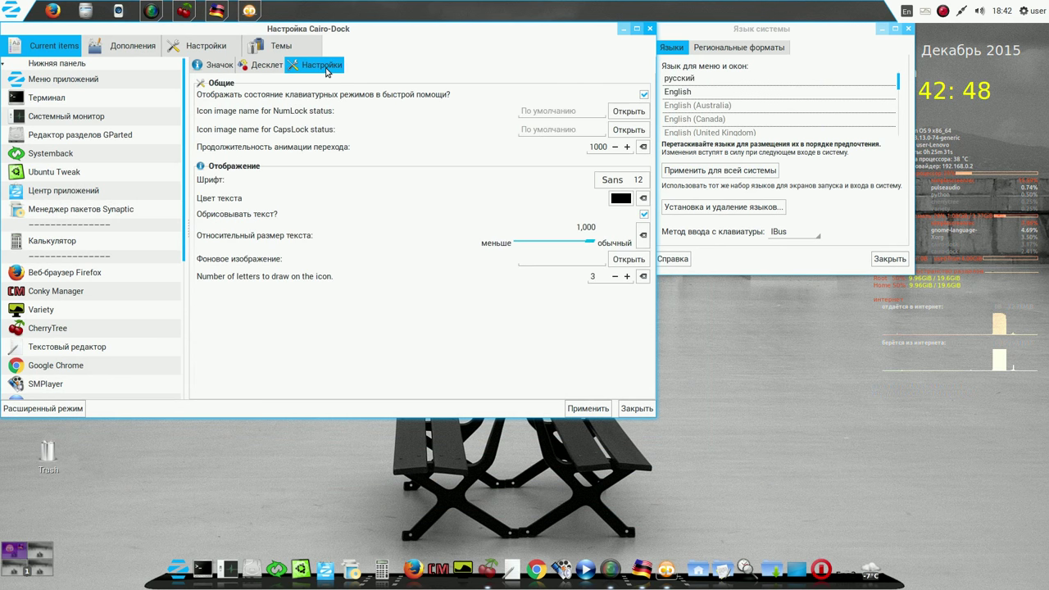
left_click(271, 66)
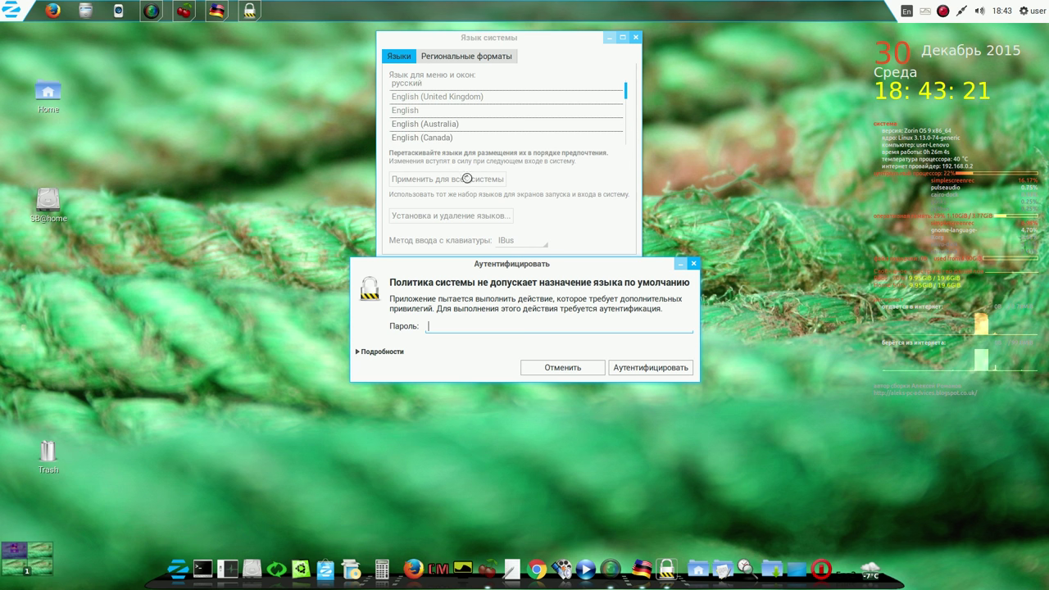
Cancel the pending language authentication and apply the regional formats русский (Российская Федерация) to the whole system
left_click(562, 367)
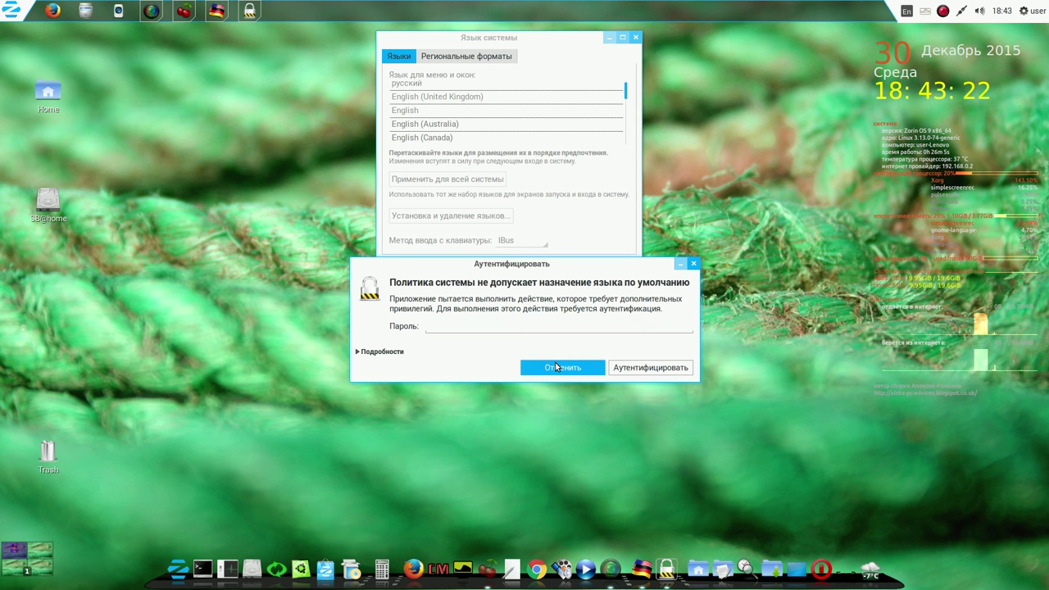
left_click(562, 367)
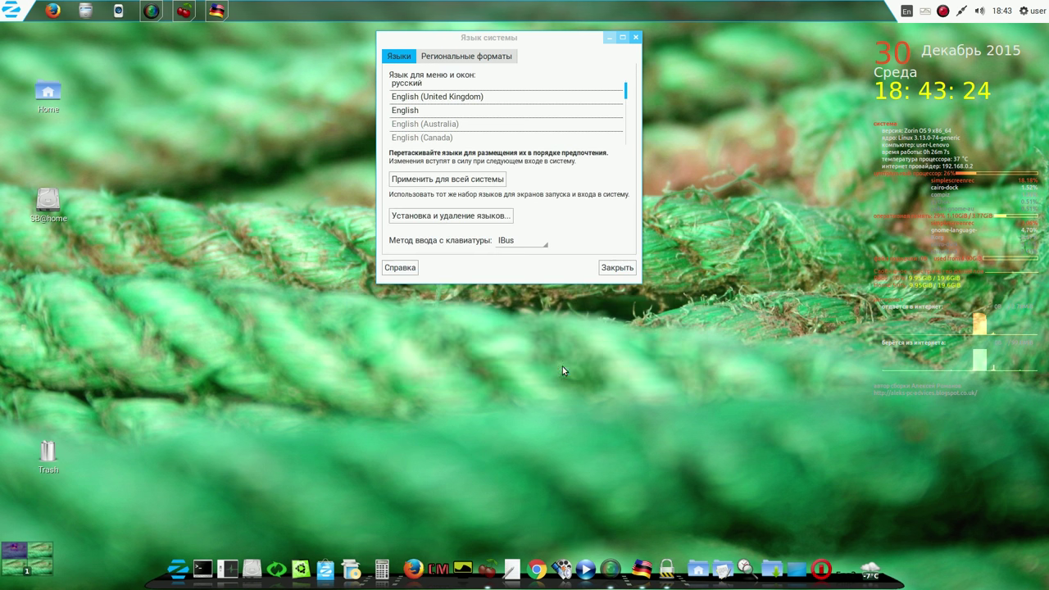
left_click(494, 57)
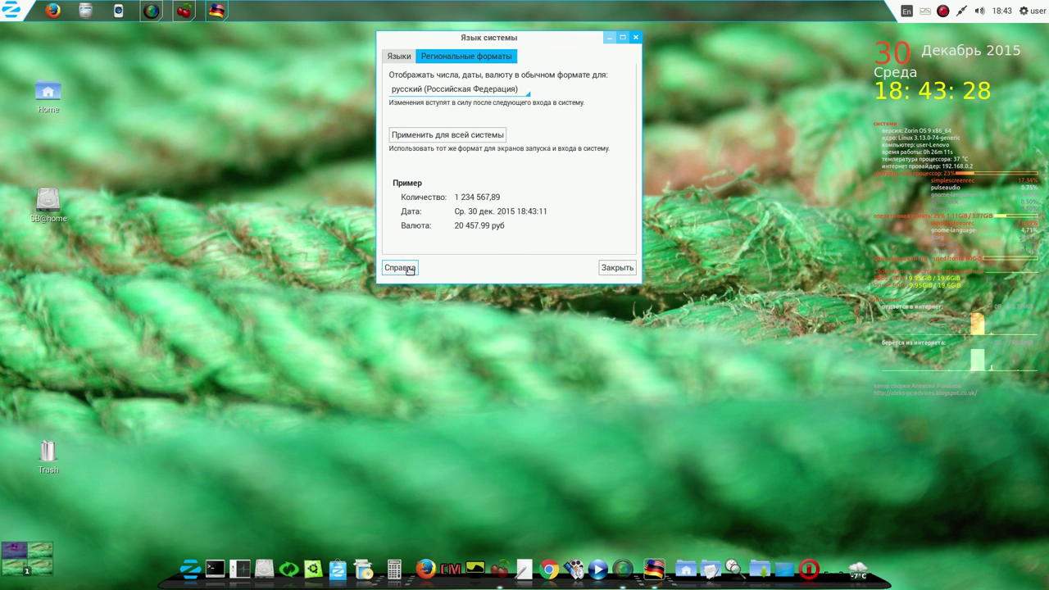
left_click(481, 136)
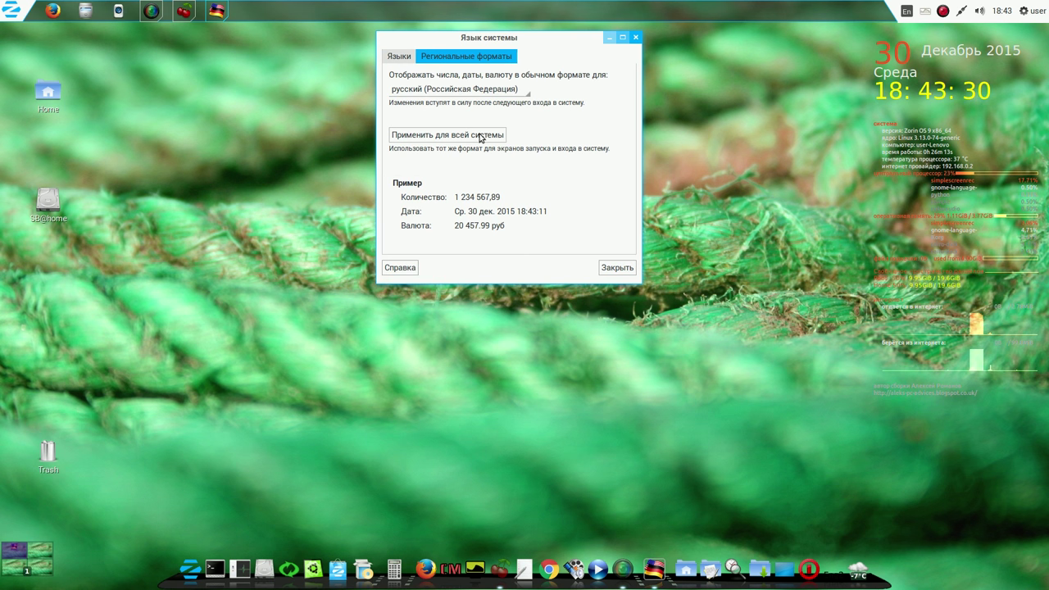
Apply the menu and window language order to the whole system, authenticate with the account password, and close the language settings
left_click(400, 56)
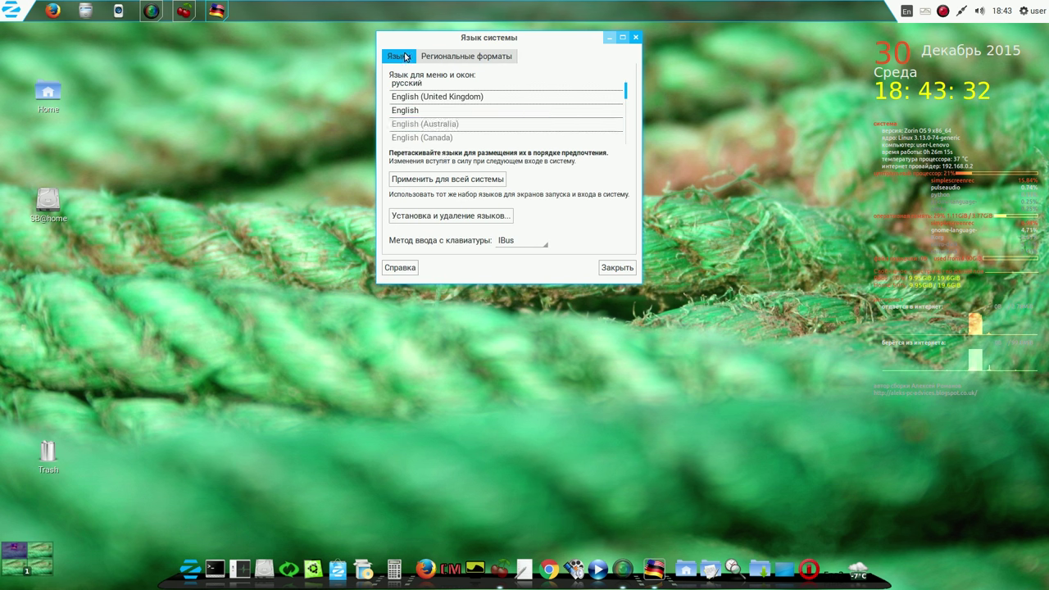
left_click(463, 180)
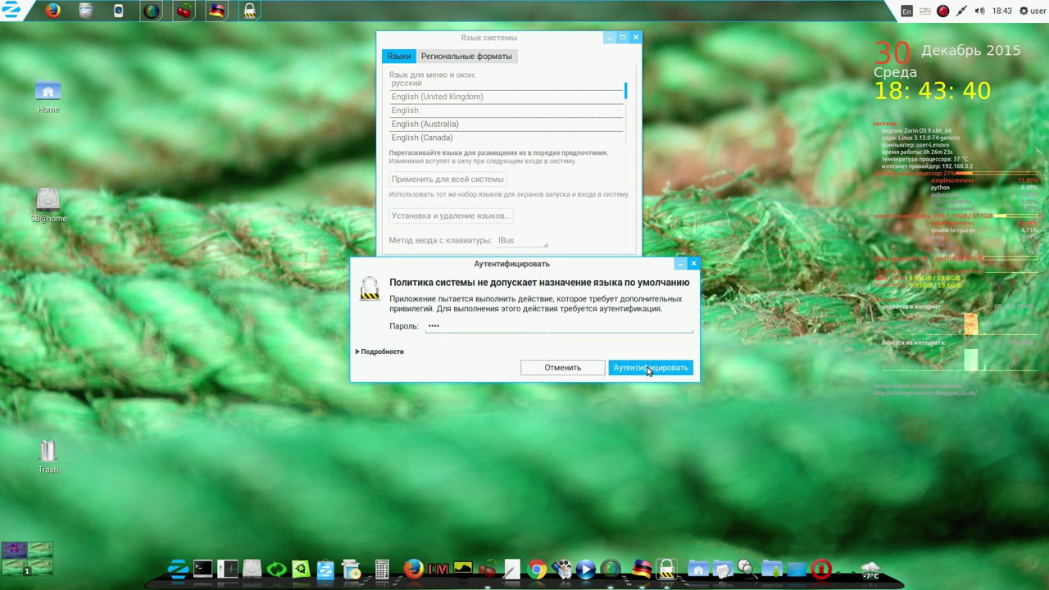
left_click(614, 368)
left_click(507, 127)
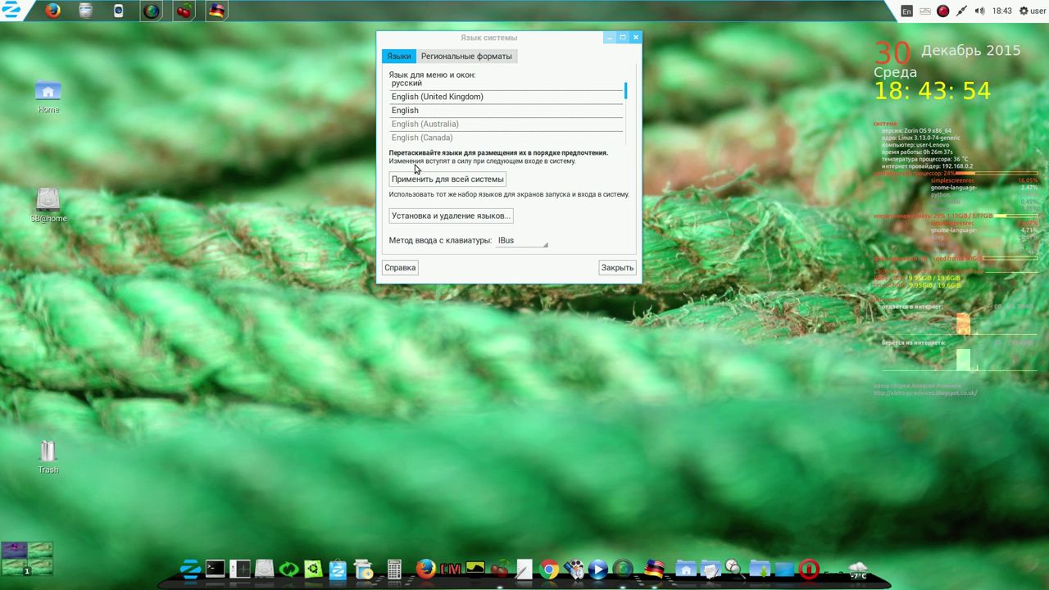
left_click(611, 268)
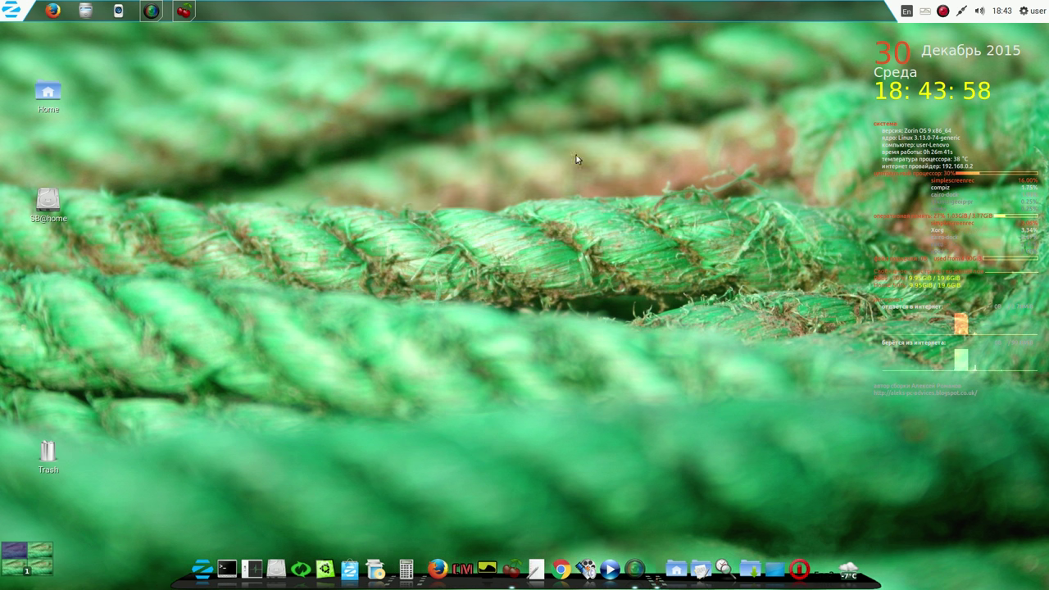
Bring up the SimpleScreenRecorder window and move it beside the system monitor readout on the desktop
mouse_move(154, 13)
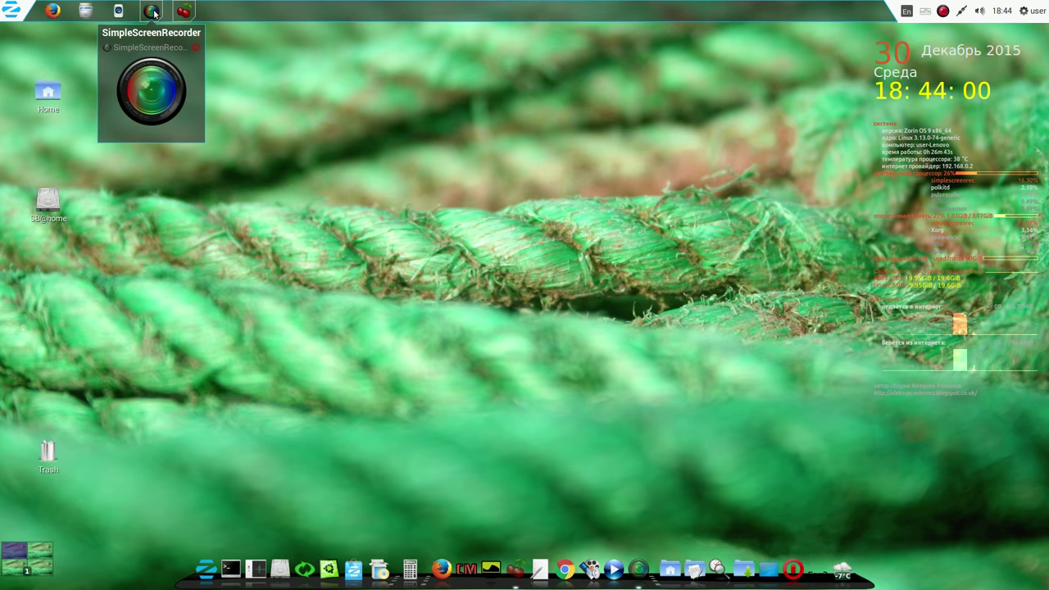
left_click(154, 13)
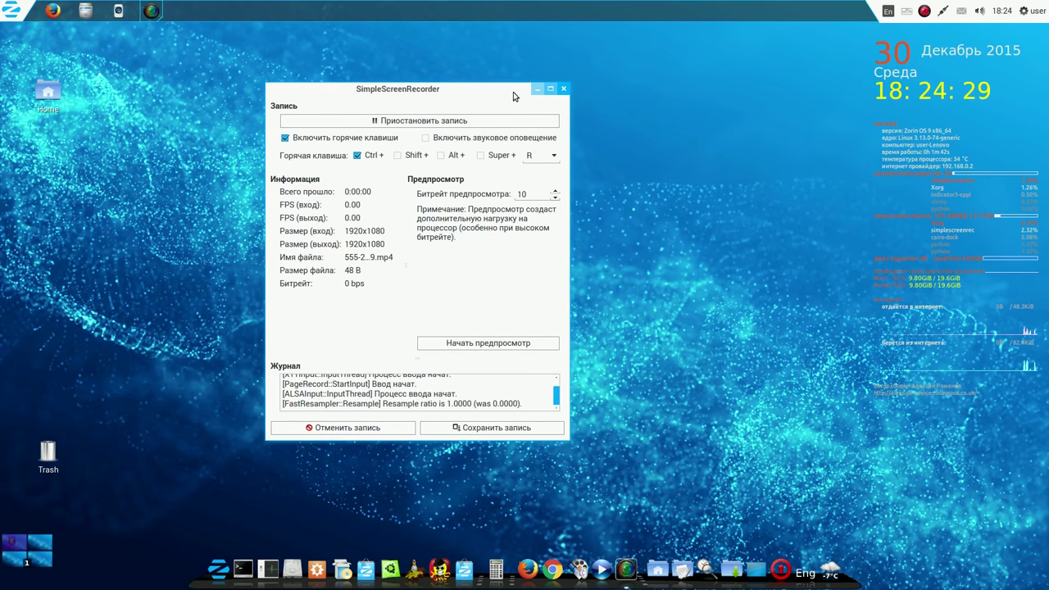
left_click_drag(512, 97, 789, 43)
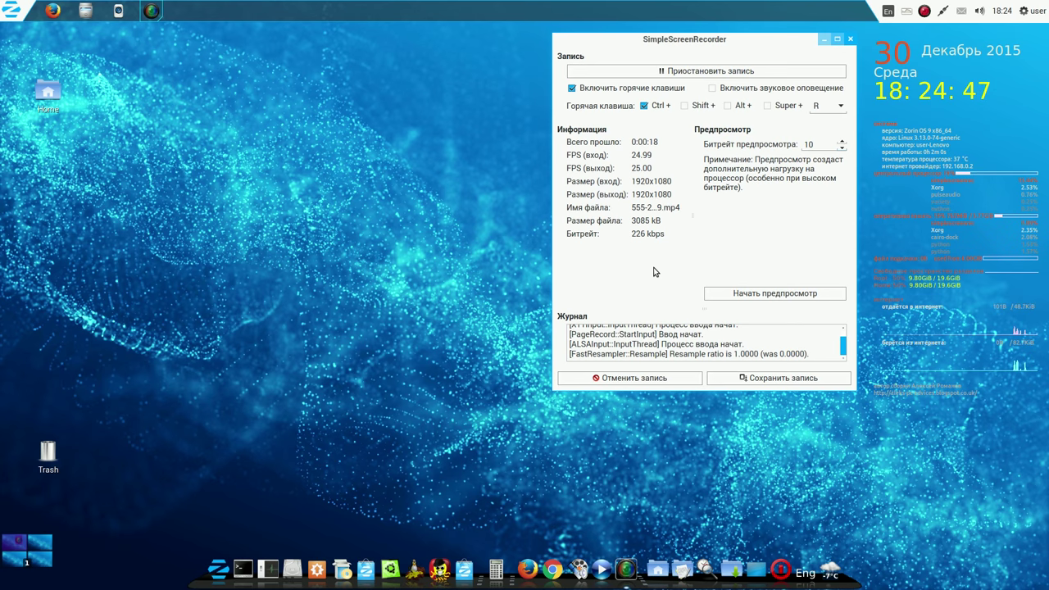
Scan the Приложения and Система categories in Ubuntu Tweak's system cleaning, minimise the screen recorder, and enlarge the Ubuntu Tweak window
left_click(390, 567)
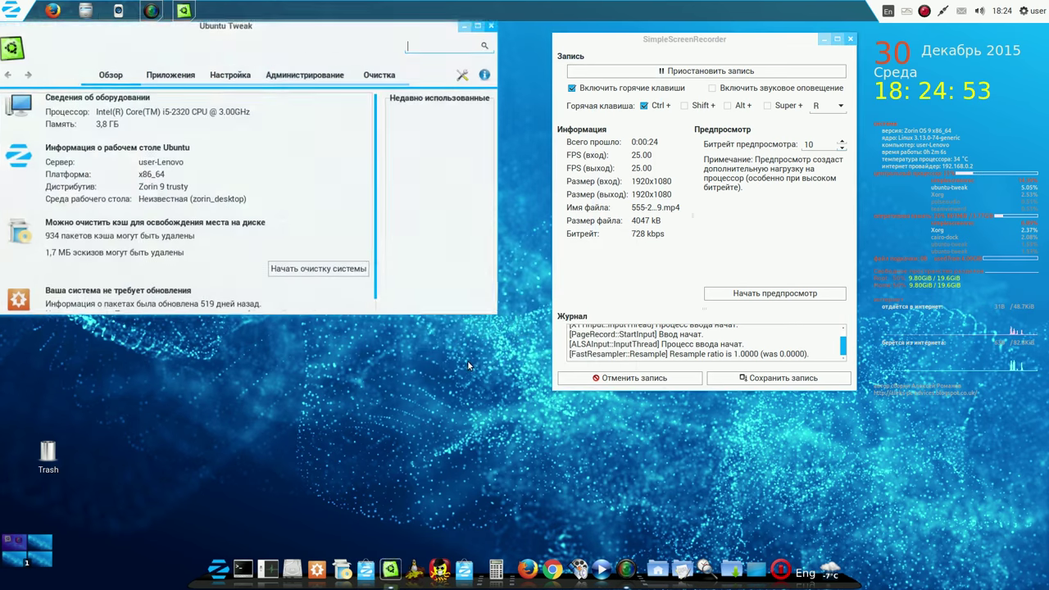
left_click(382, 84)
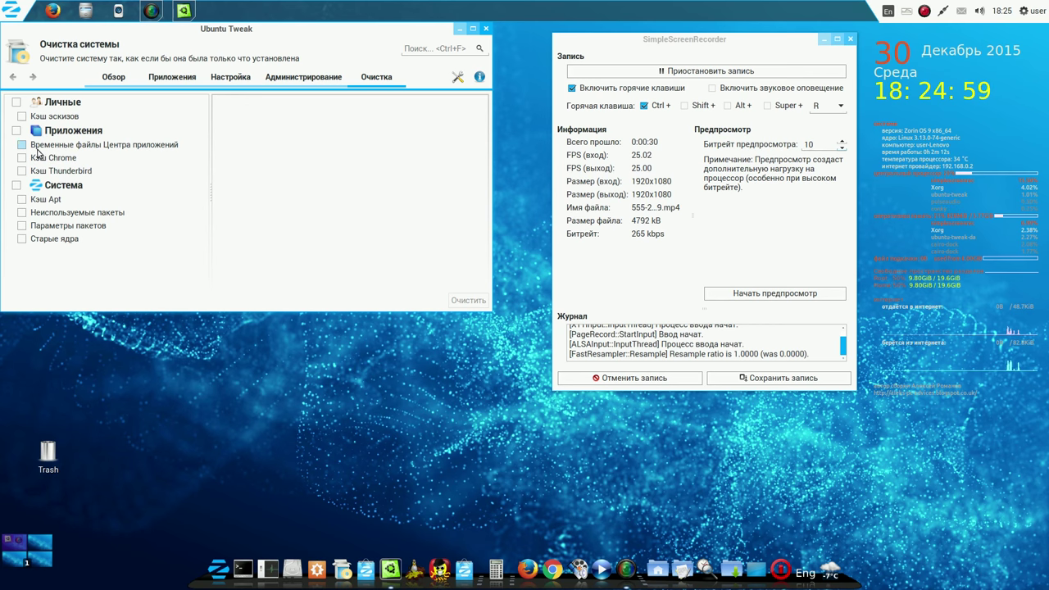
left_click(18, 134)
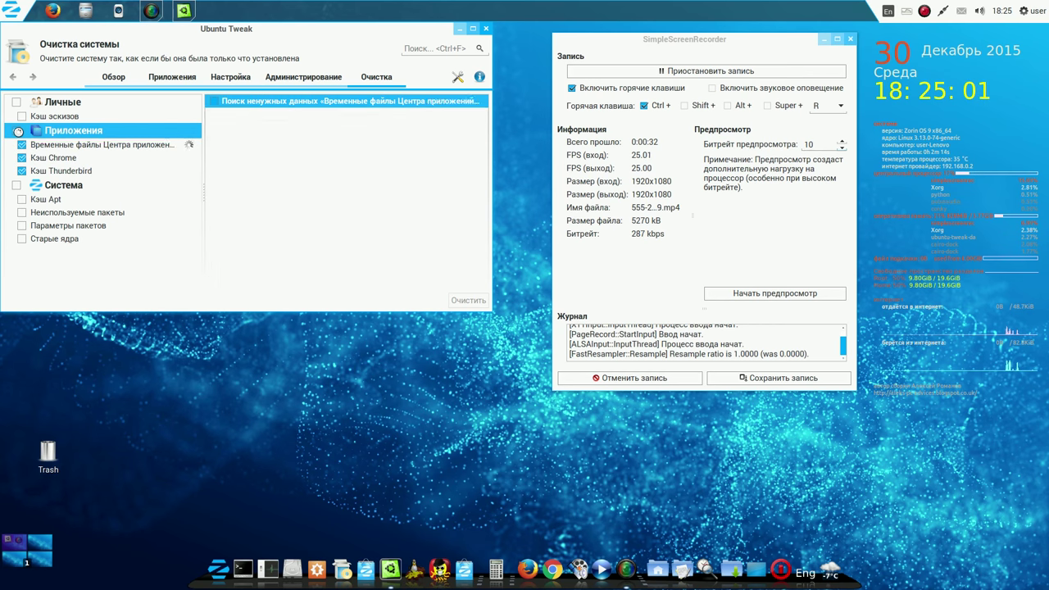
left_click(18, 185)
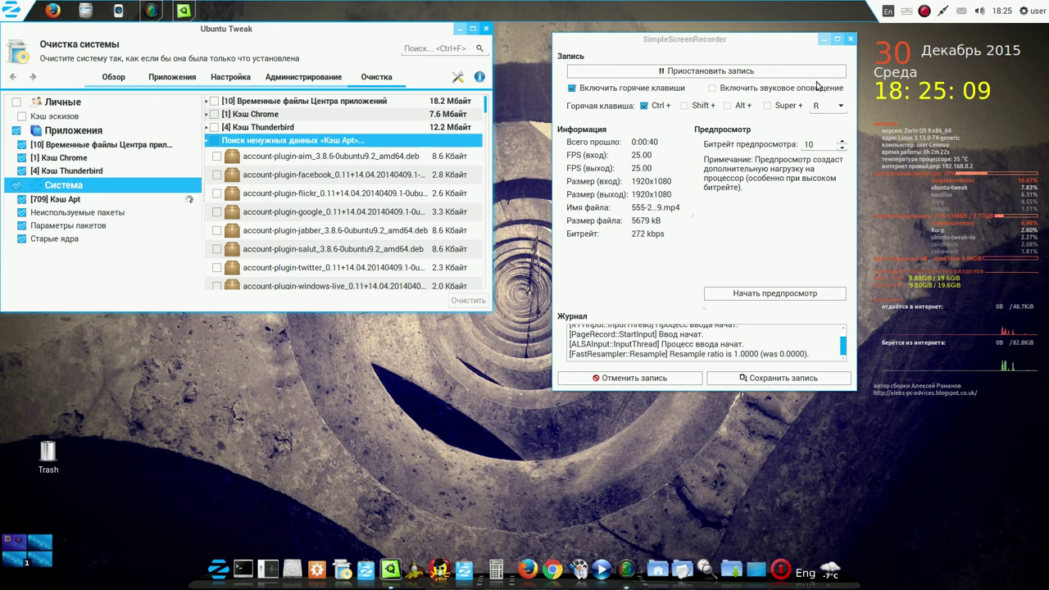
left_click(823, 38)
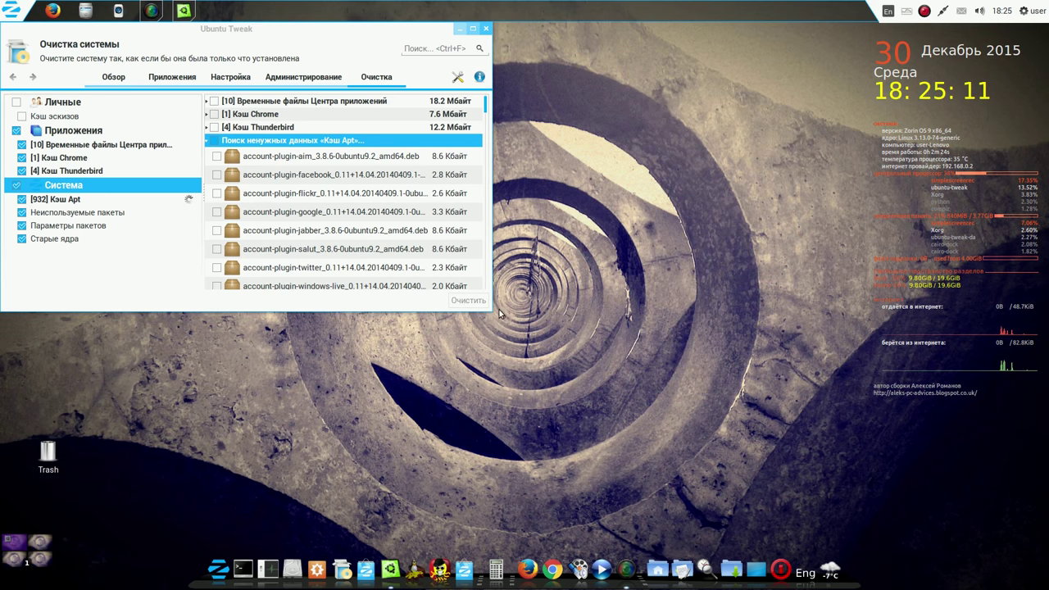
left_click_drag(500, 313, 713, 470)
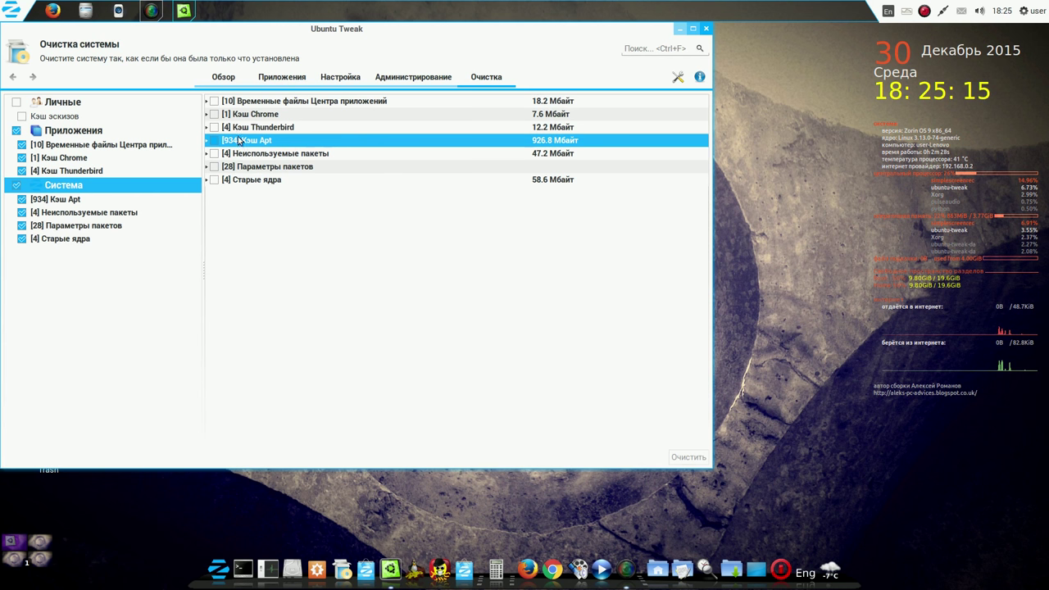
Mark all found items for removal, from the application centre's temporary files and the caches to unused packages, package settings and old kernels
left_click(213, 101)
left_click(214, 115)
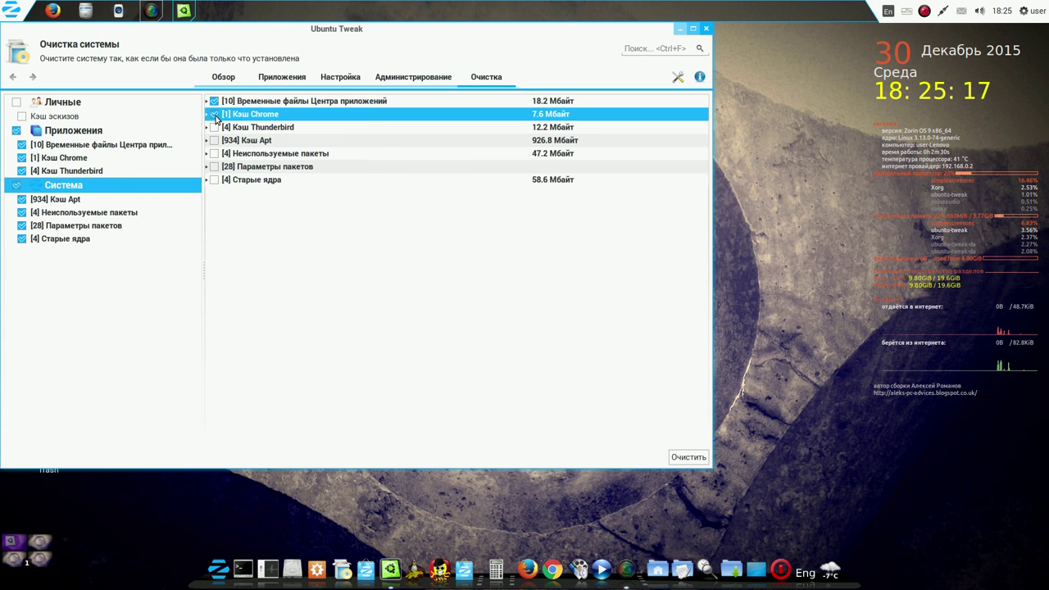
left_click(214, 128)
left_click(214, 140)
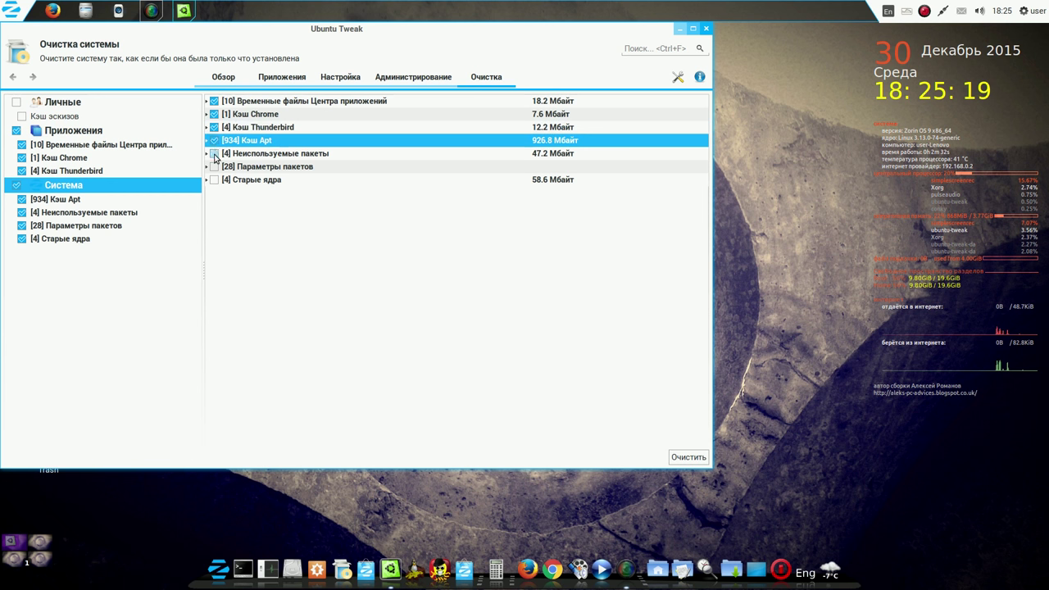
left_click(214, 154)
left_click(214, 167)
left_click(215, 180)
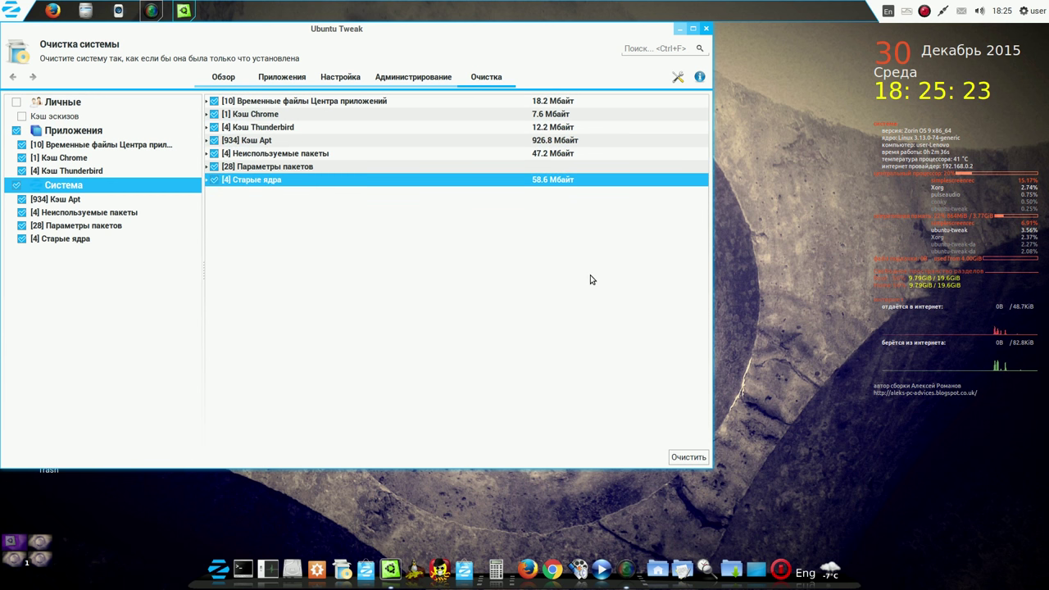
Clean the marked data, authenticating with the account password, and close Ubuntu Tweak
left_click(685, 459)
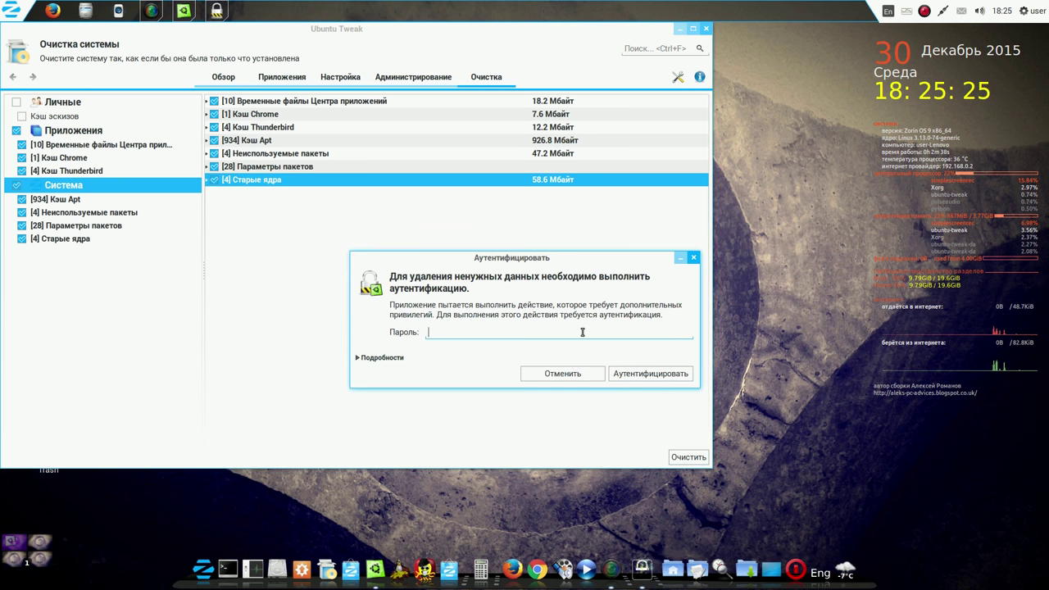
type("•")
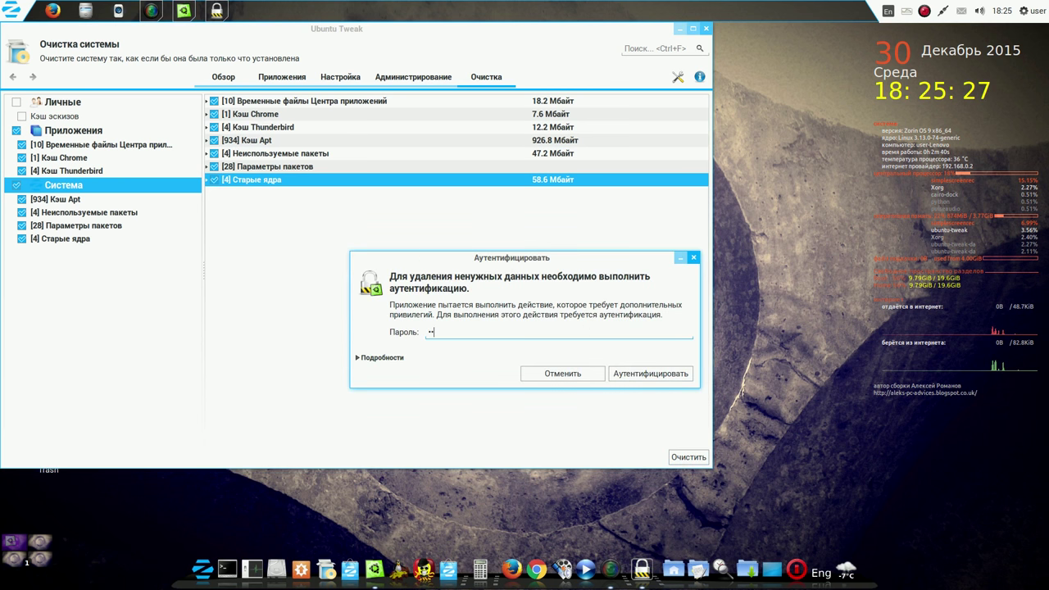
type("•••")
key("Return")
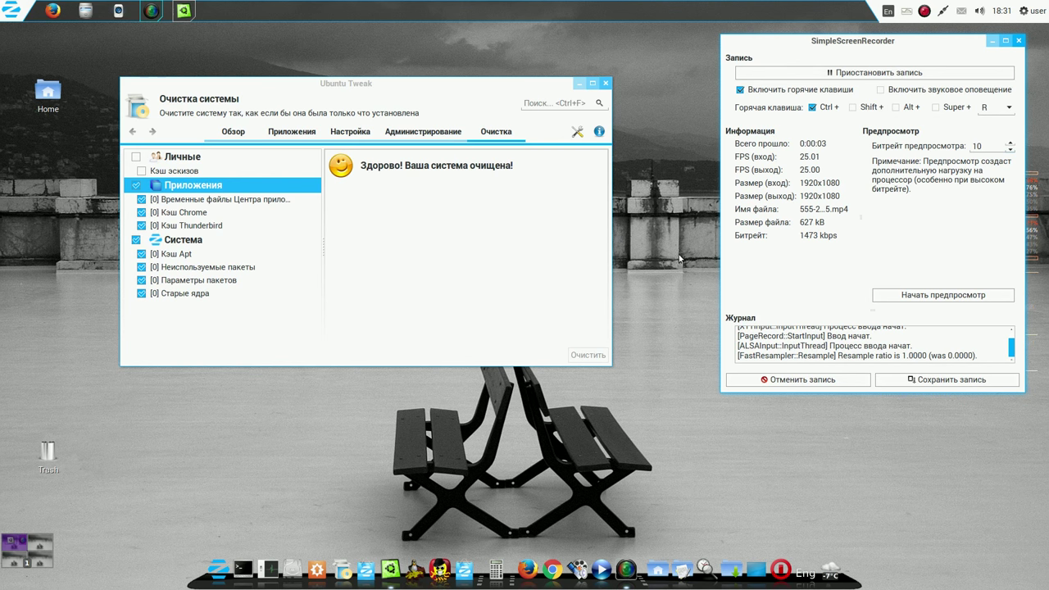
left_click(606, 84)
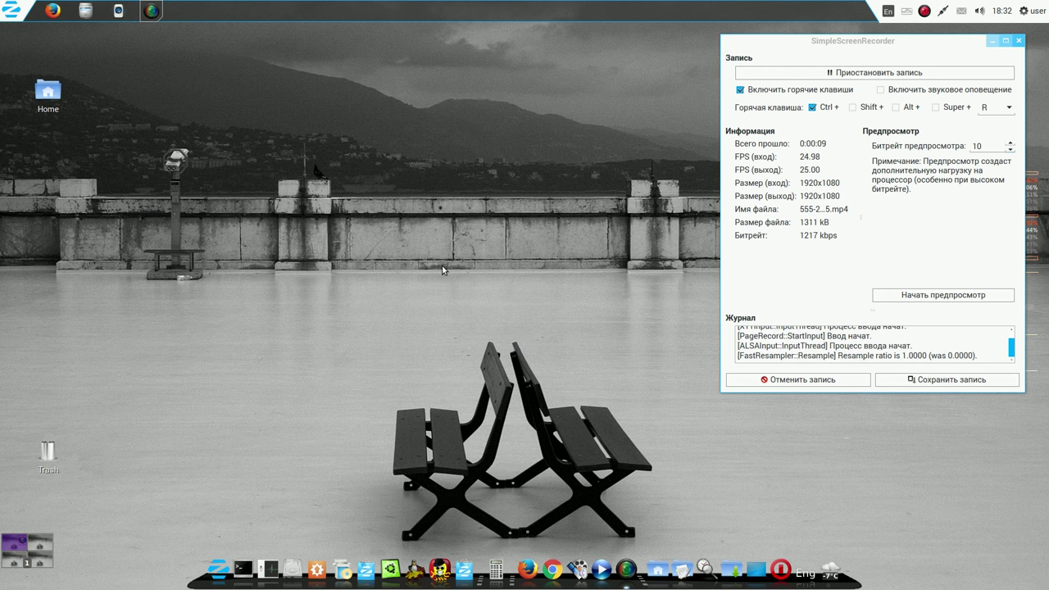
Add a Systemback launcher from the system utilities (Системные утилиты) to the dock after the partition editor, and start Systemback
left_click(218, 565)
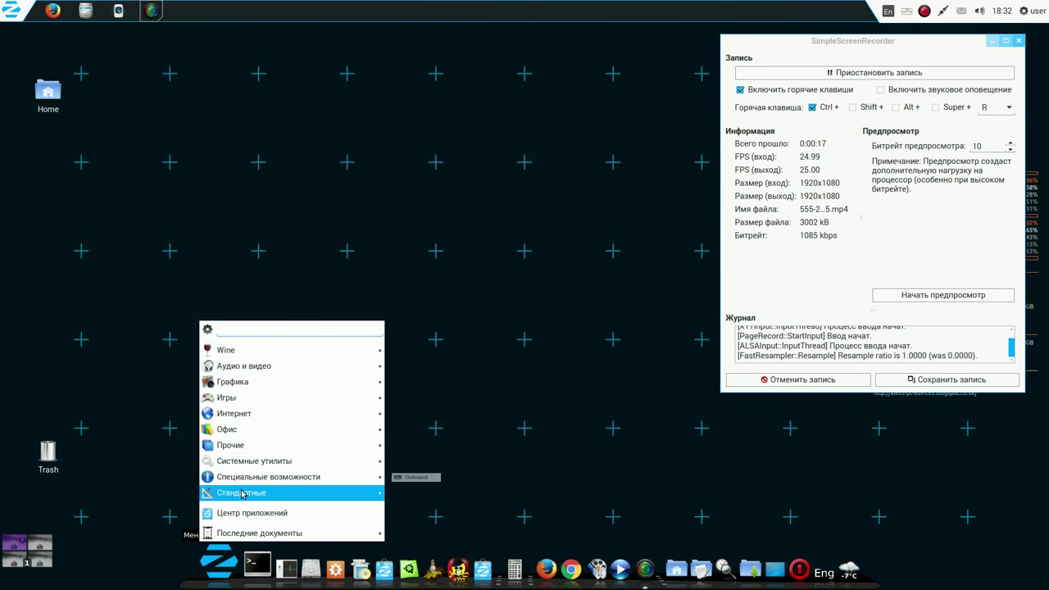
mouse_move(242, 493)
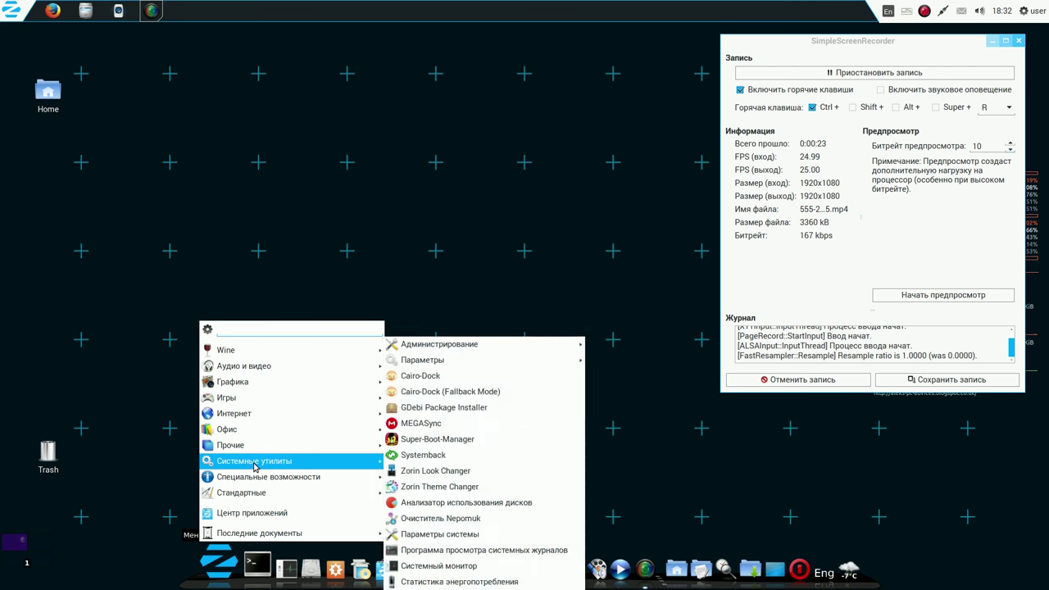
mouse_move(354, 462)
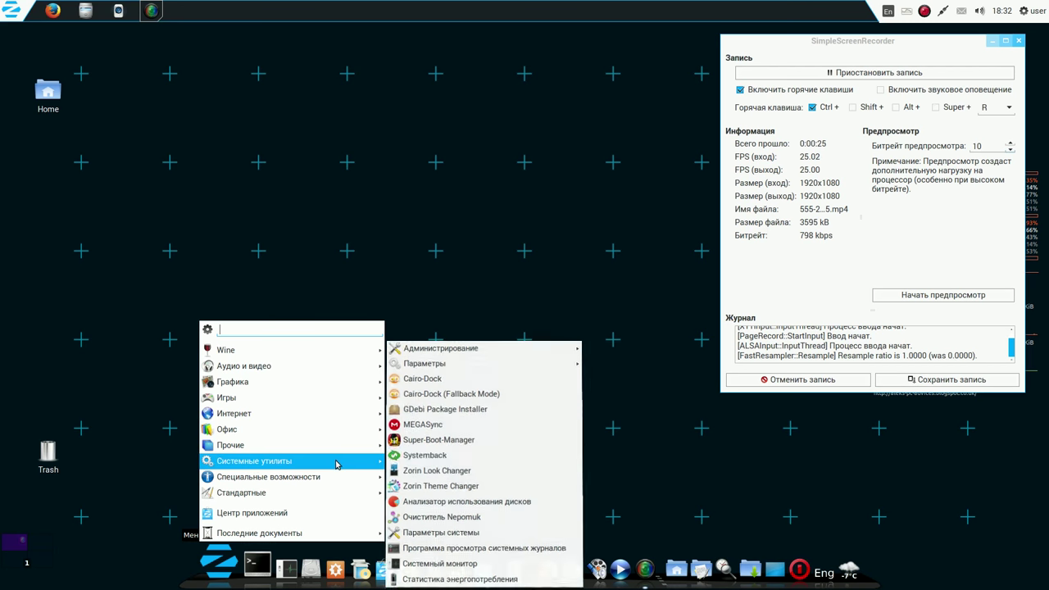
mouse_move(401, 456)
left_mouse_down()
mouse_move(356, 534)
mouse_move(305, 569)
left_mouse_up()
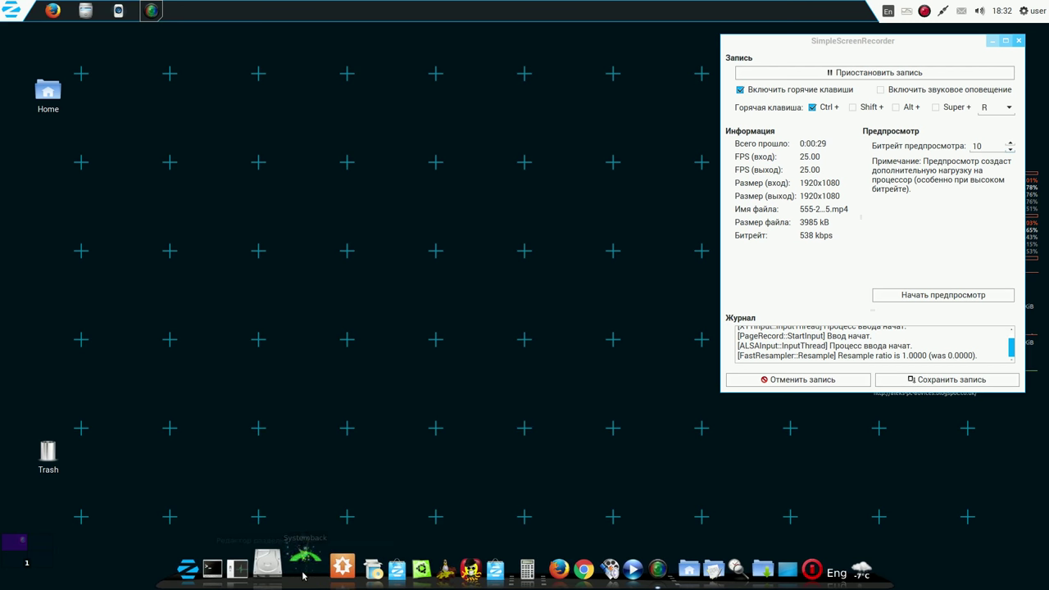
left_click(305, 567)
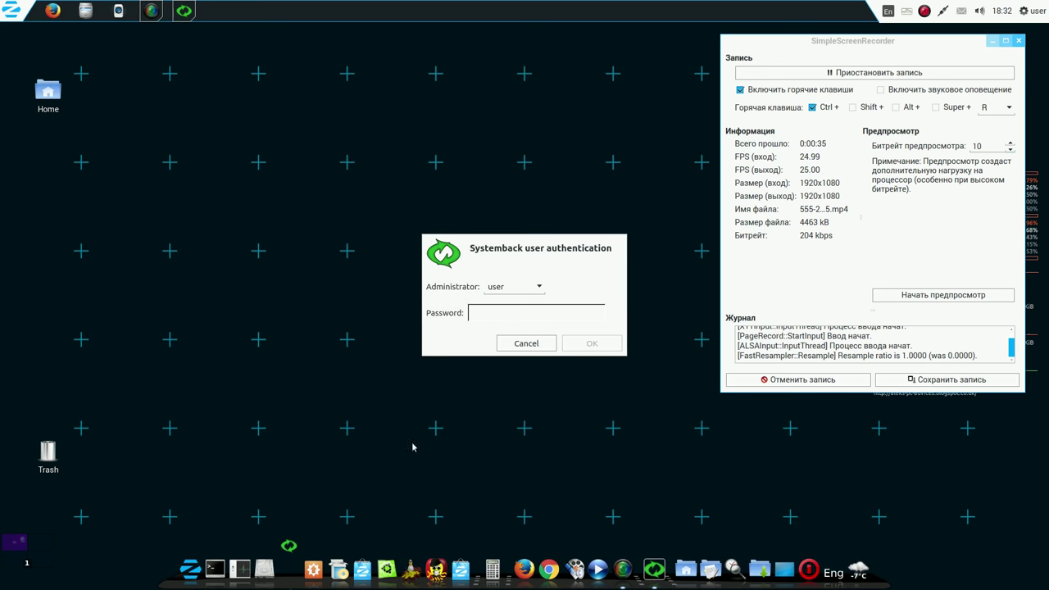
Try to start Synaptic Package Manager with the account password, and dismiss both it and the waiting Systemback authentication
left_click(343, 568)
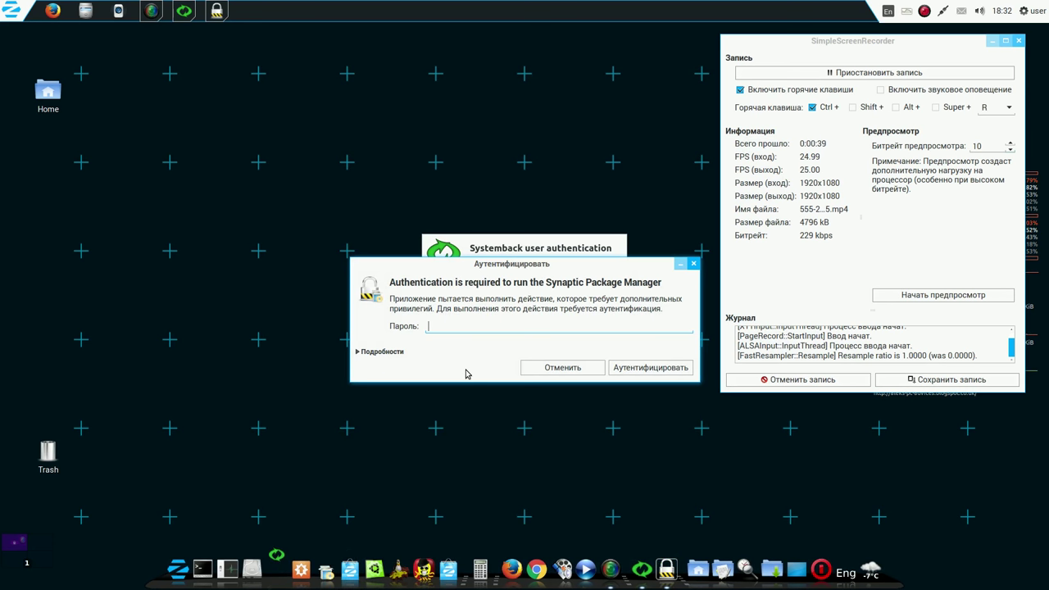
type("****")
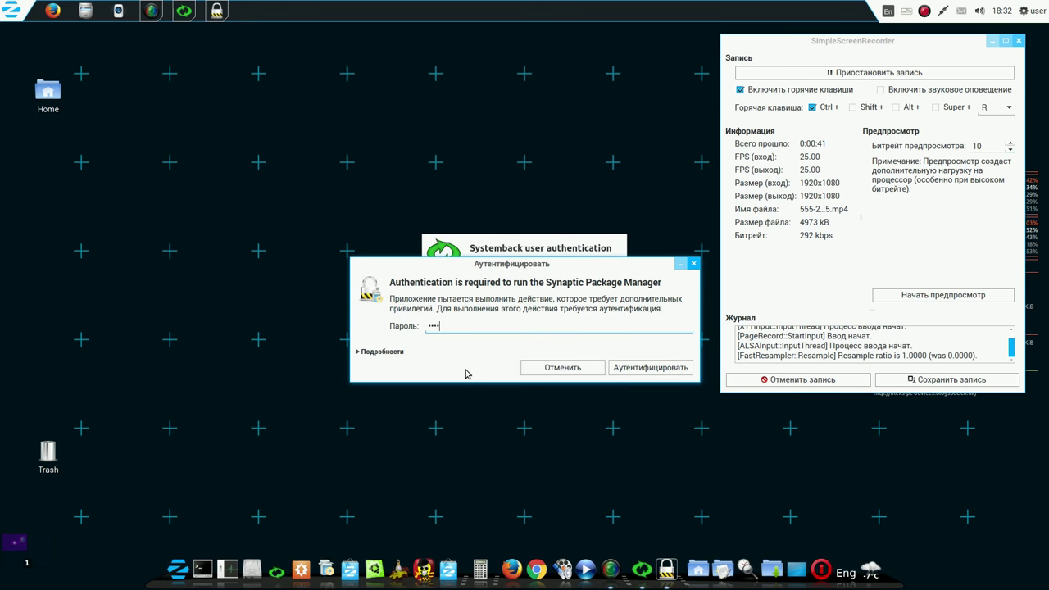
key("Return")
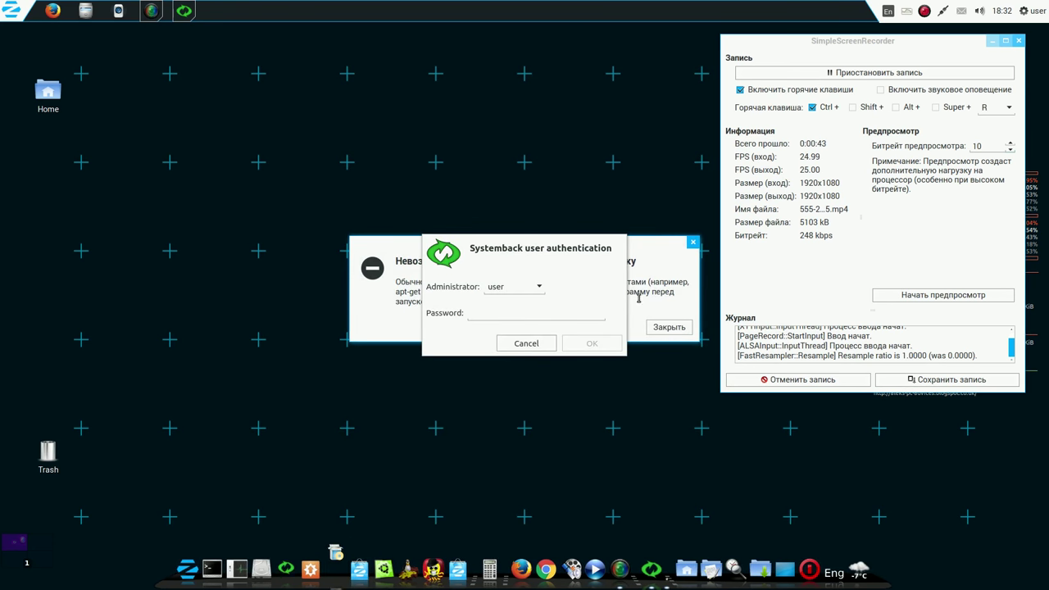
left_click(537, 342)
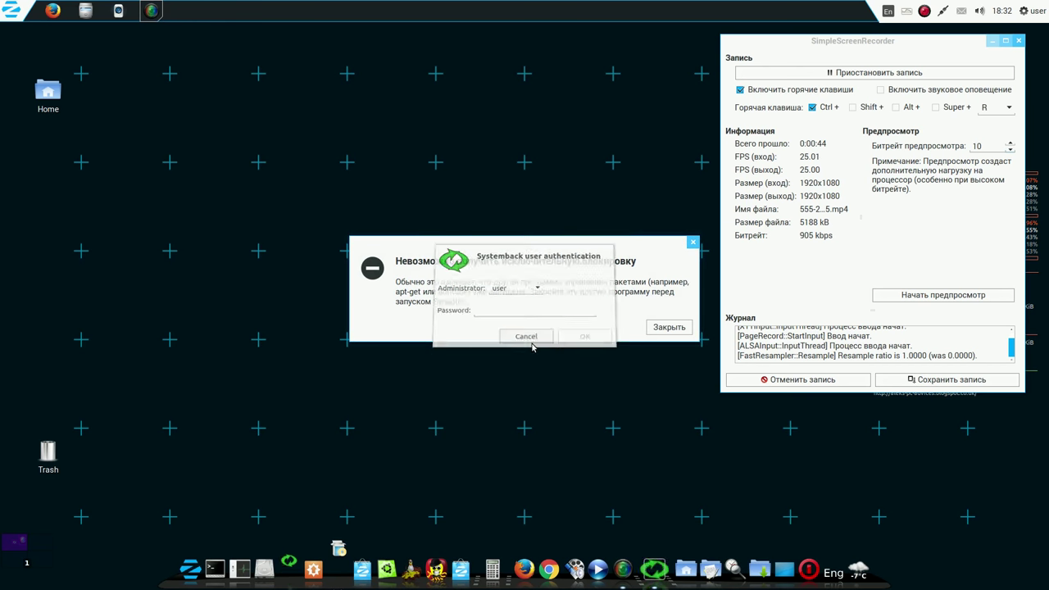
left_click(665, 327)
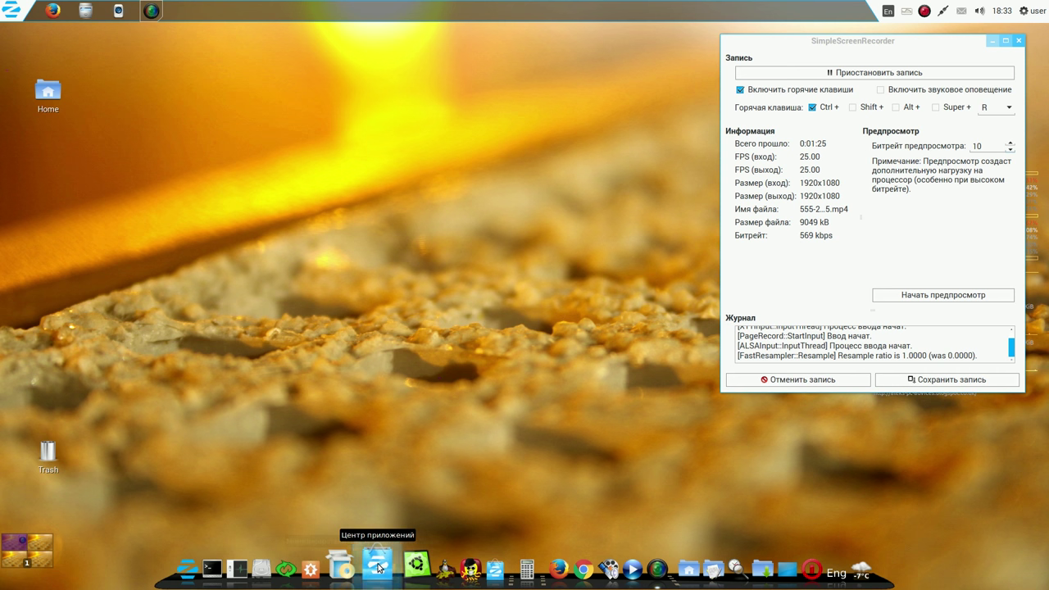
Open the application centre (Центр приложений) and move its window higher on the desktop
left_click(378, 567)
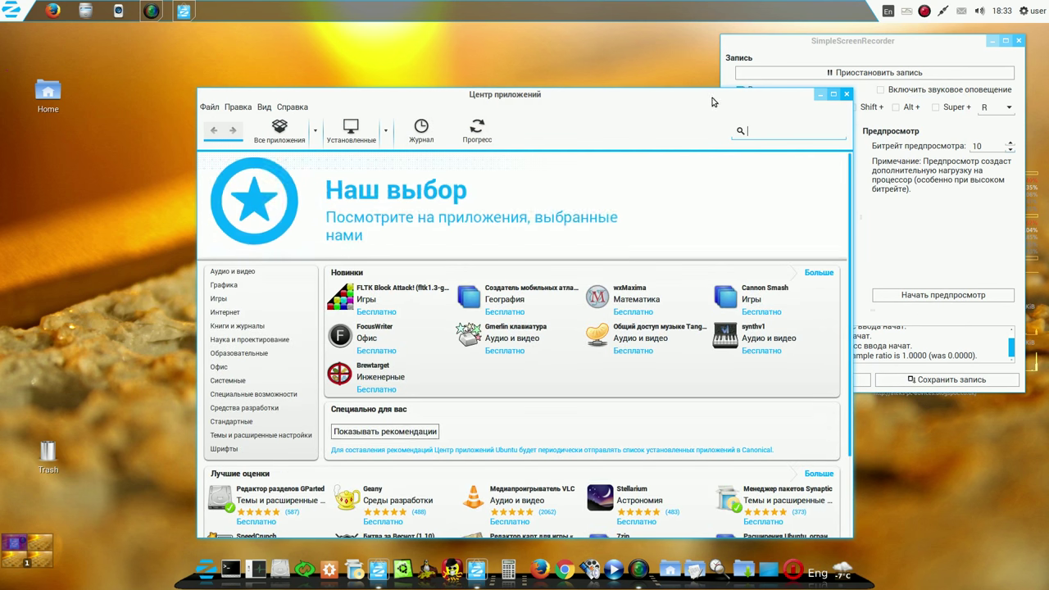
left_click_drag(691, 94, 559, 76)
left_click(606, 98)
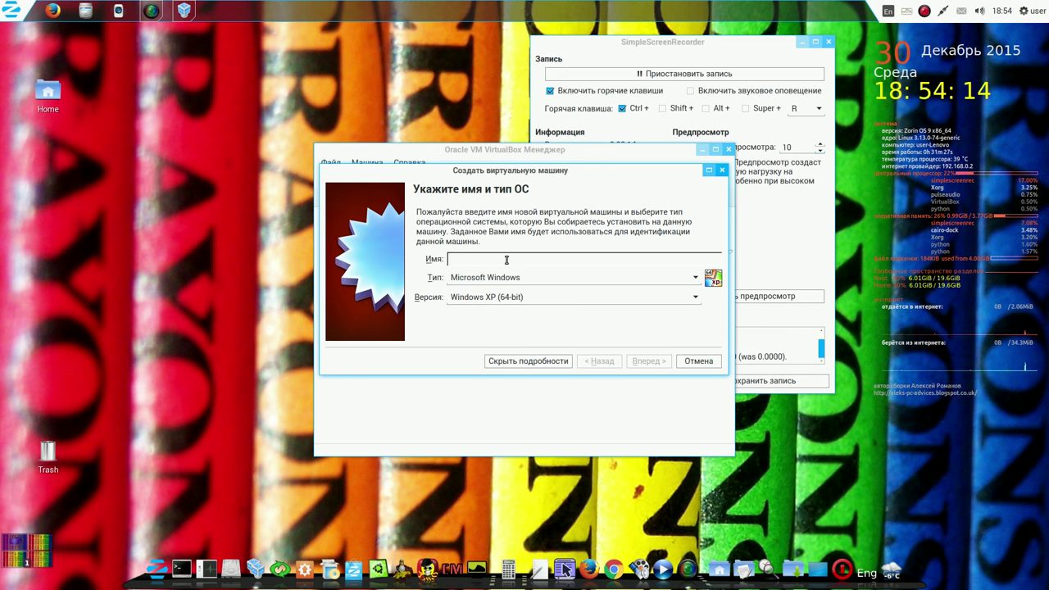
Name the new VirtualBox machine zorin and set its operating system version to Ubuntu (64-bit)
type("zorin")
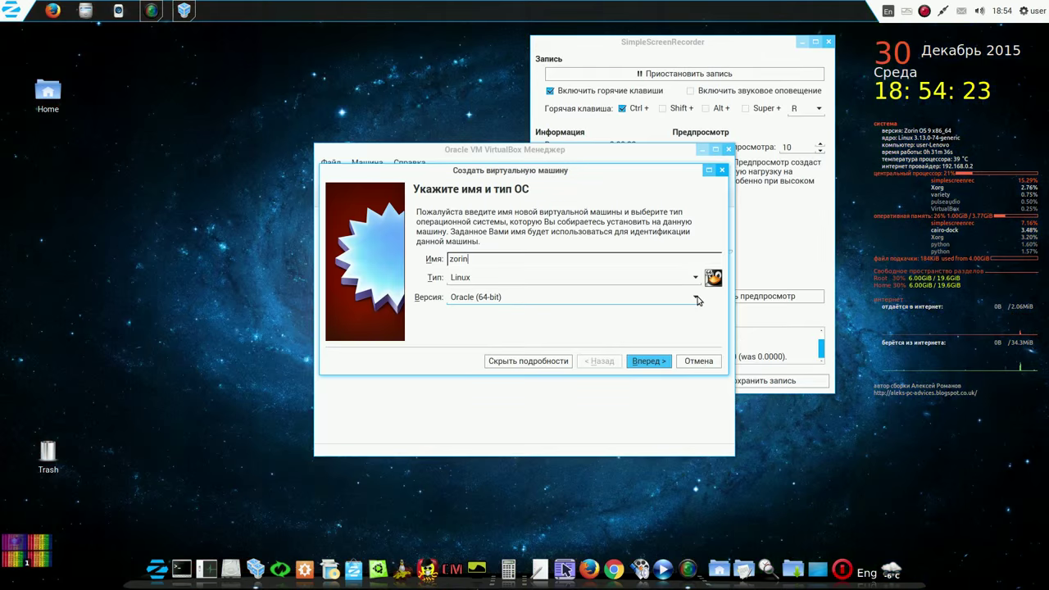
left_click(695, 302)
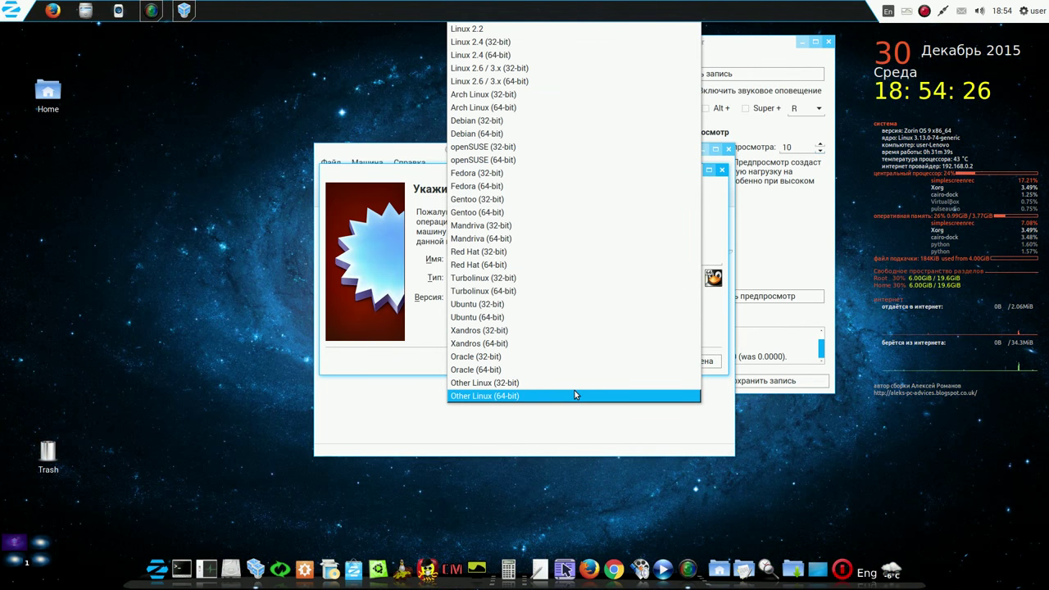
left_click(549, 318)
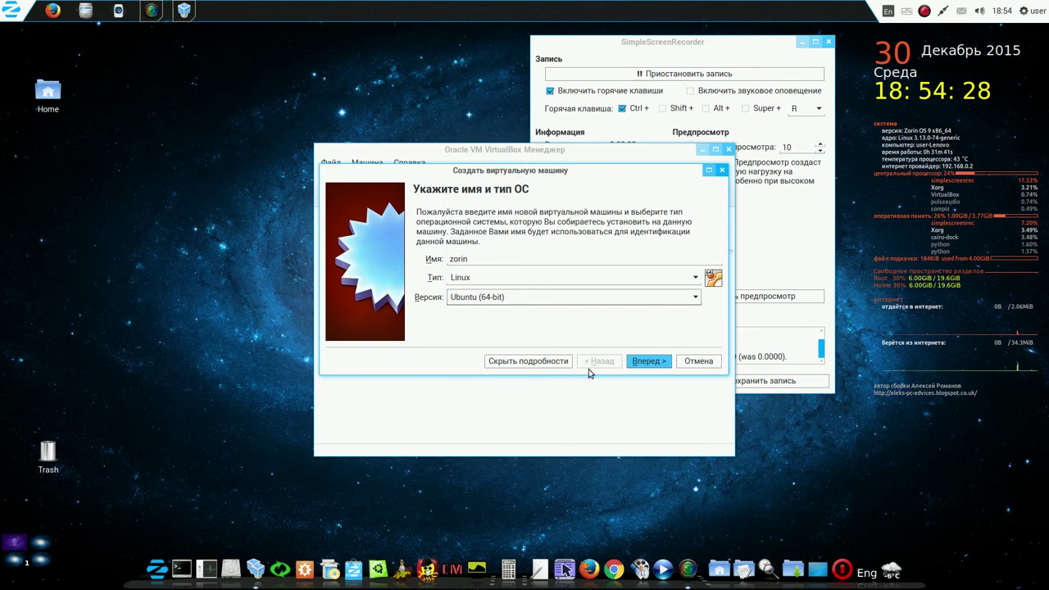
left_click(645, 361)
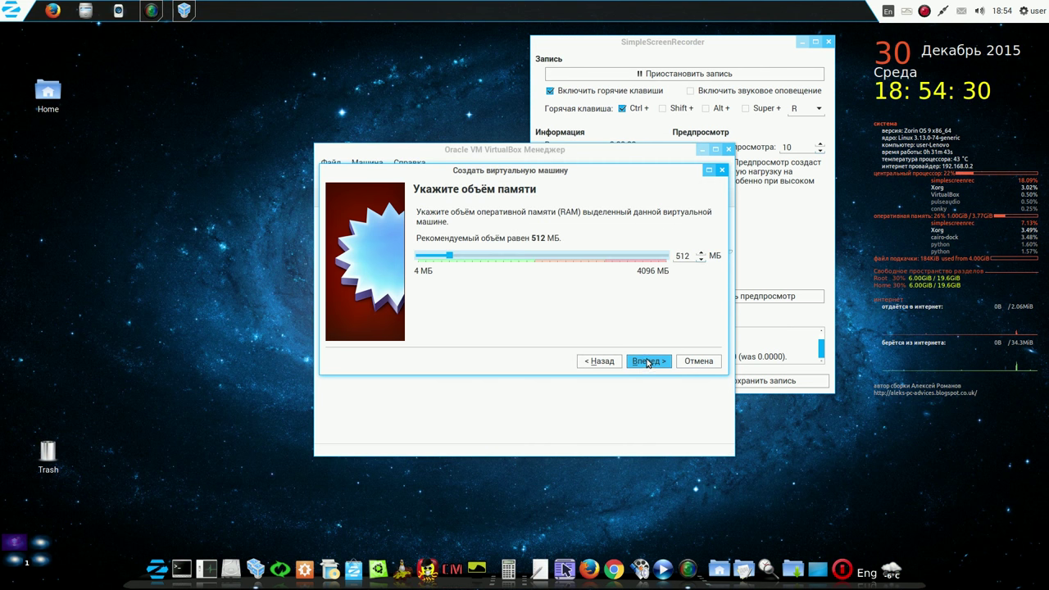
Allocate about 1729 MB of memory to the virtual machine and proceed to creating a new virtual hard disk
left_click_drag(442, 256, 523, 268)
left_click(644, 363)
left_click(663, 365)
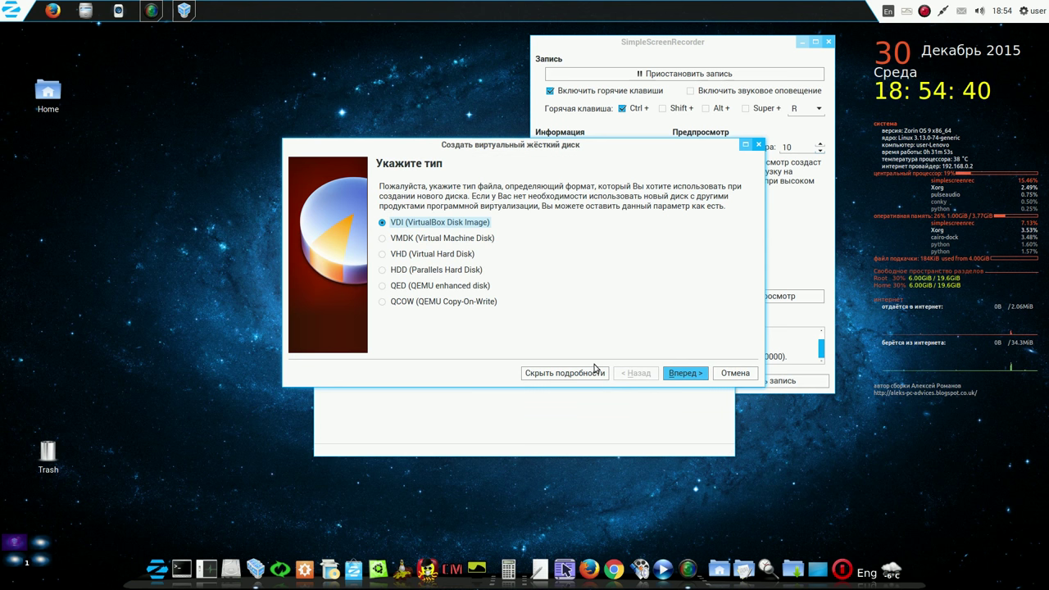
Create the virtual hard disk zorin in VDI format with a size of about 5.01 GB
left_click(685, 372)
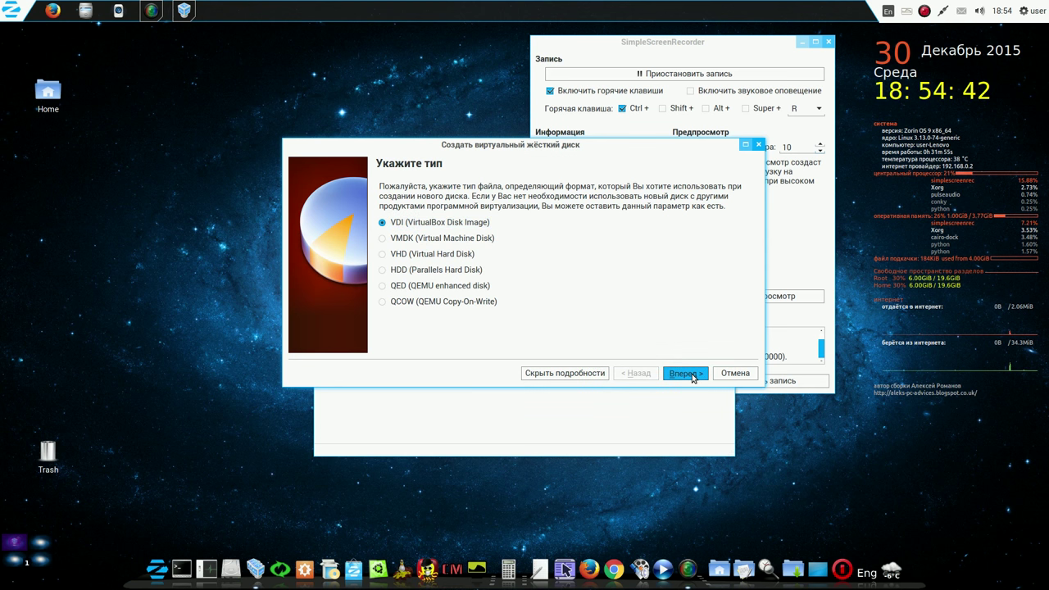
left_click(685, 372)
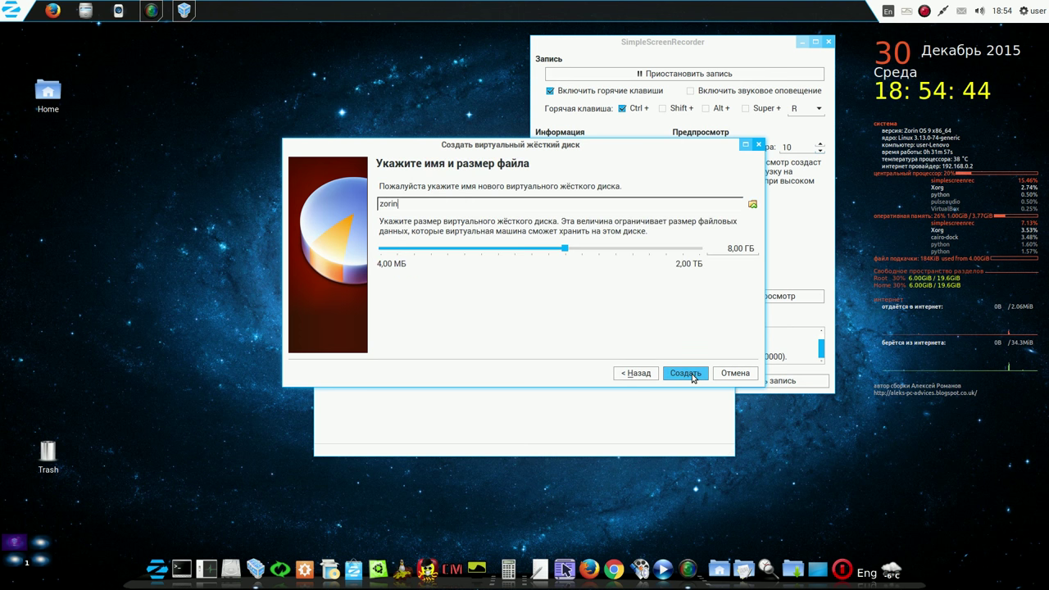
mouse_move(566, 250)
left_mouse_down()
mouse_move(541, 252)
mouse_move(554, 252)
left_mouse_up()
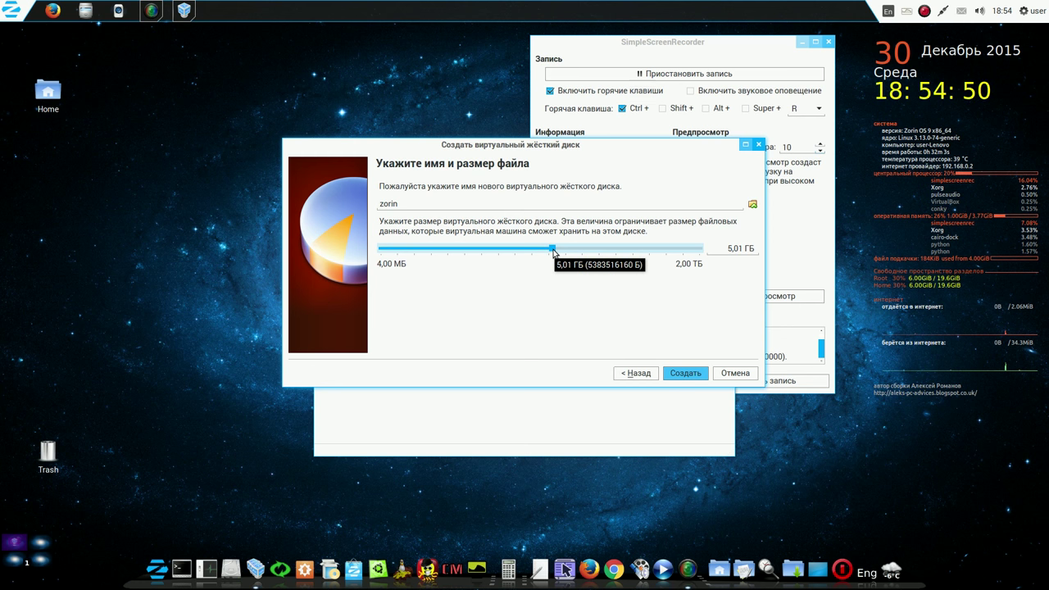
left_click(683, 373)
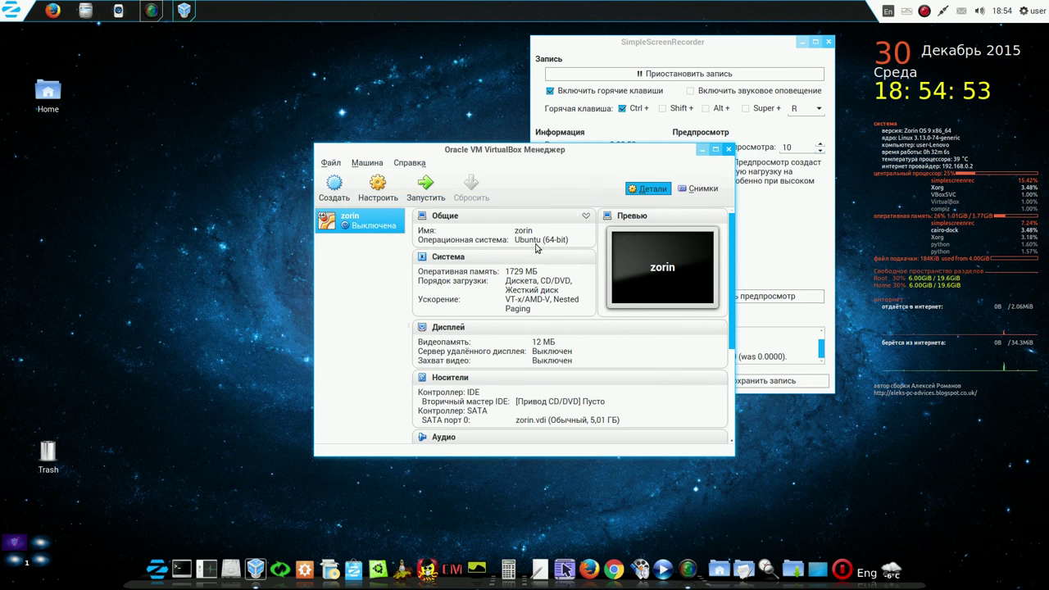
In the zorin machine's settings, assign 2 processors, enable PAE/NX, and raise the video memory to about 121 MB
left_click(387, 190)
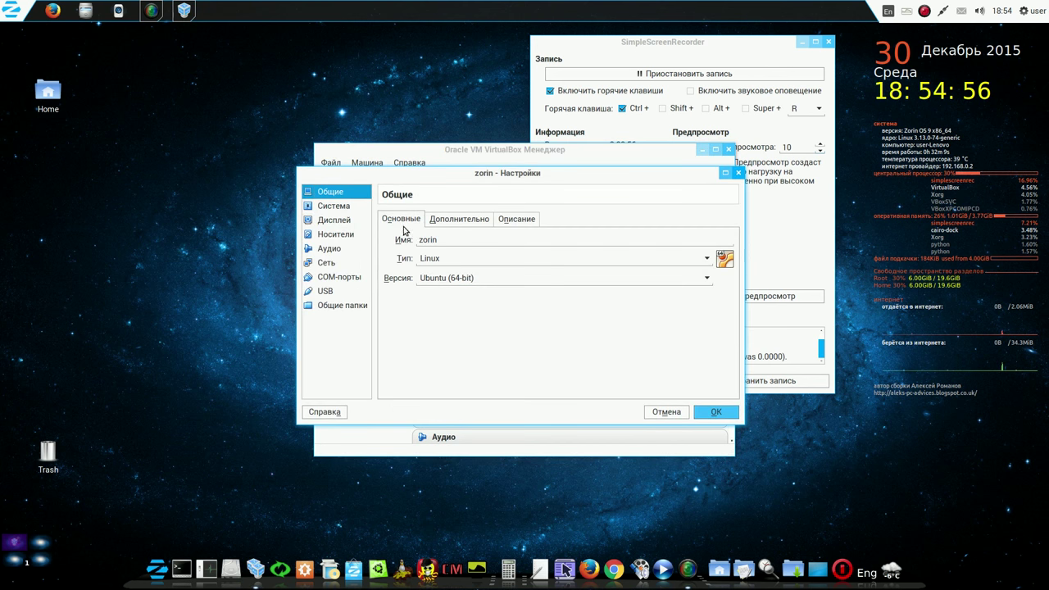
left_click(343, 208)
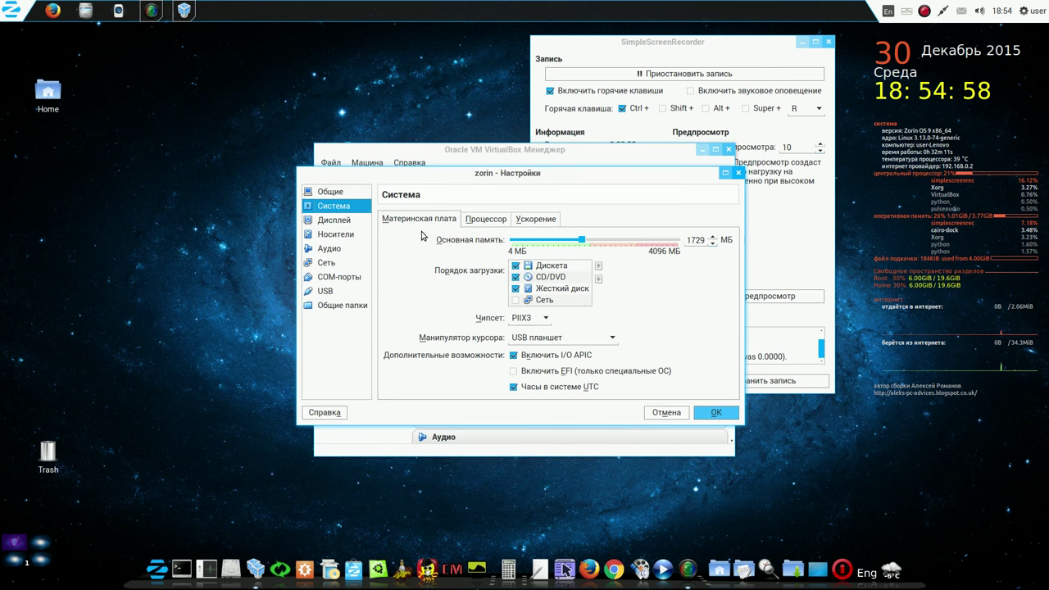
left_click(491, 222)
left_click(728, 236)
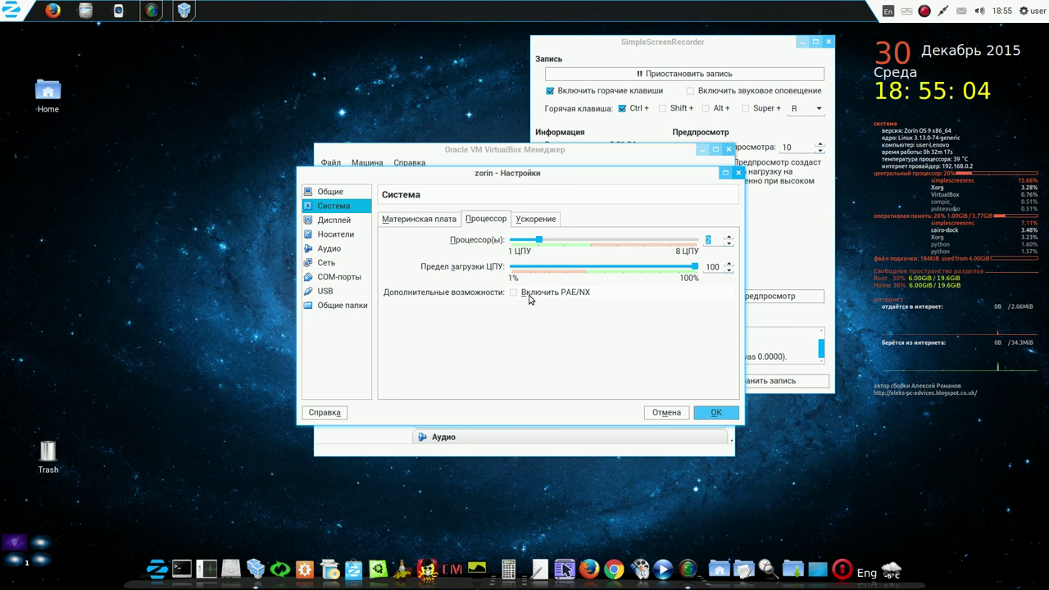
left_click(514, 293)
left_click(328, 221)
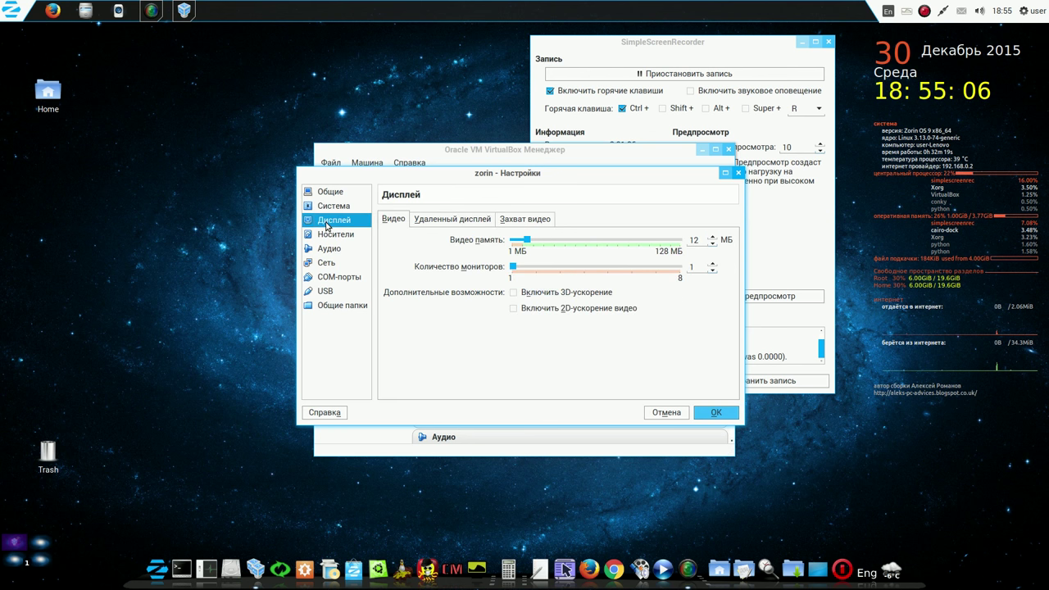
left_click_drag(525, 239, 664, 251)
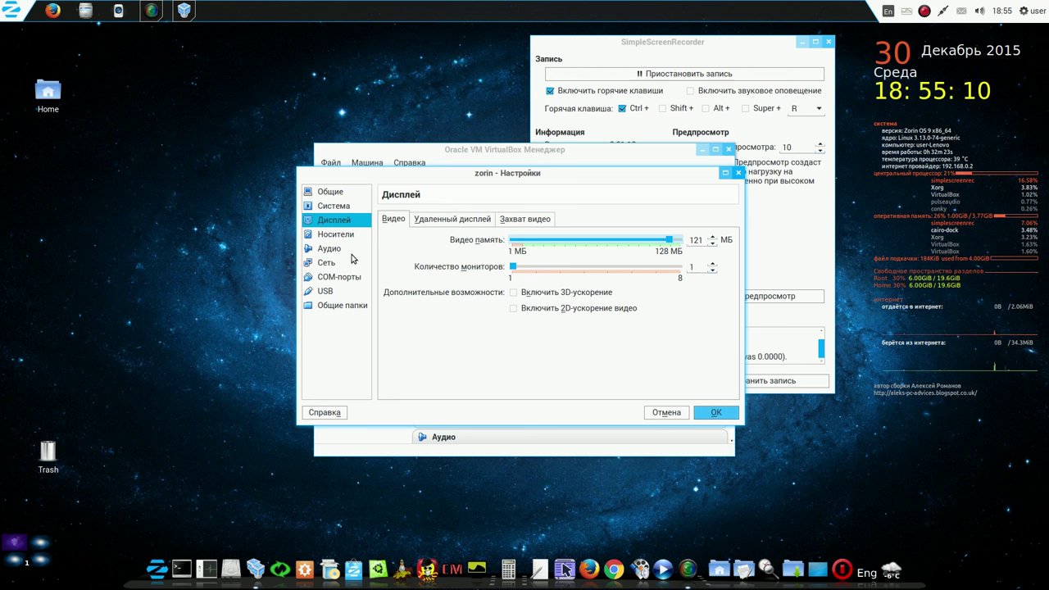
Load systemback_live_2015-12-30.iso from the home directory into the empty IDE optical drive and save the machine's settings
left_click(336, 235)
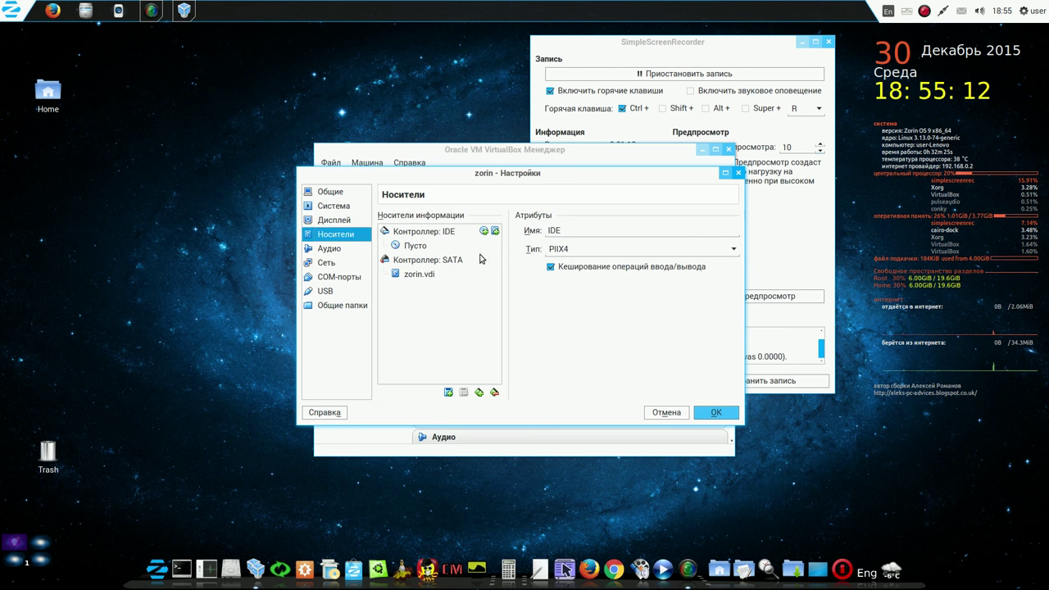
left_click(422, 246)
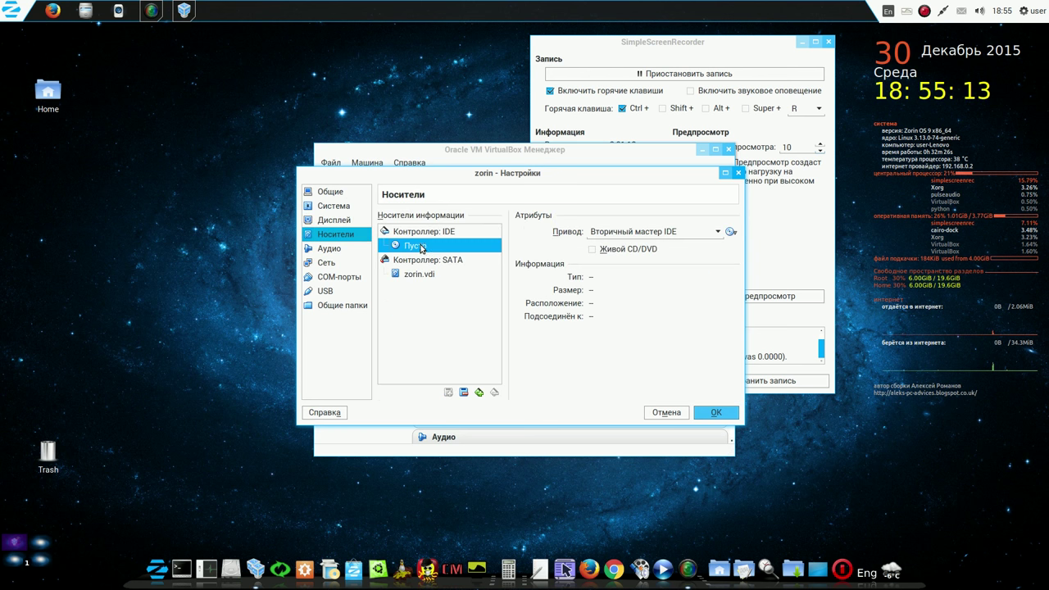
left_click(731, 233)
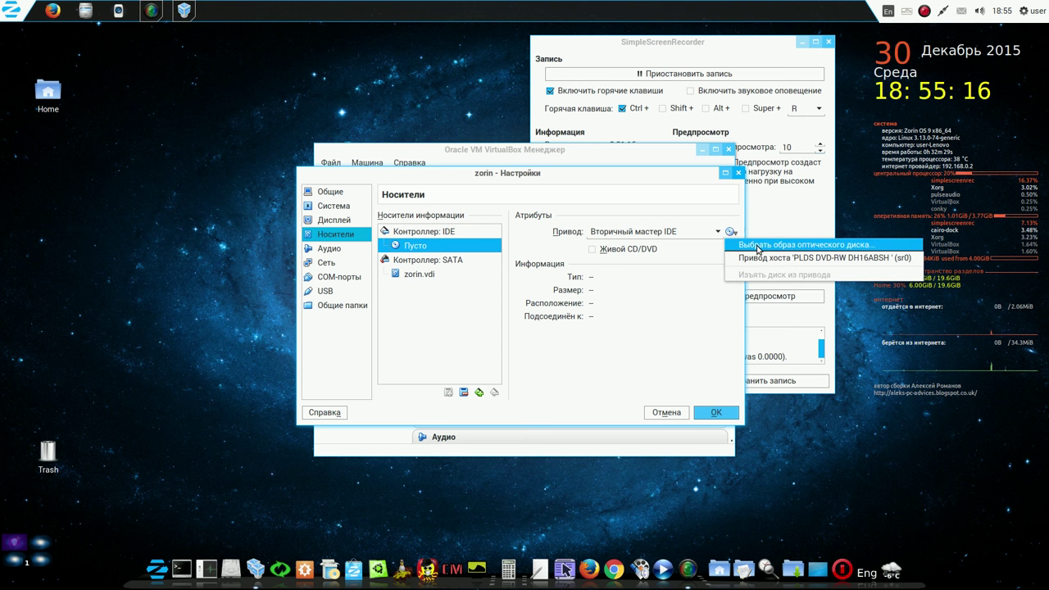
left_click(756, 247)
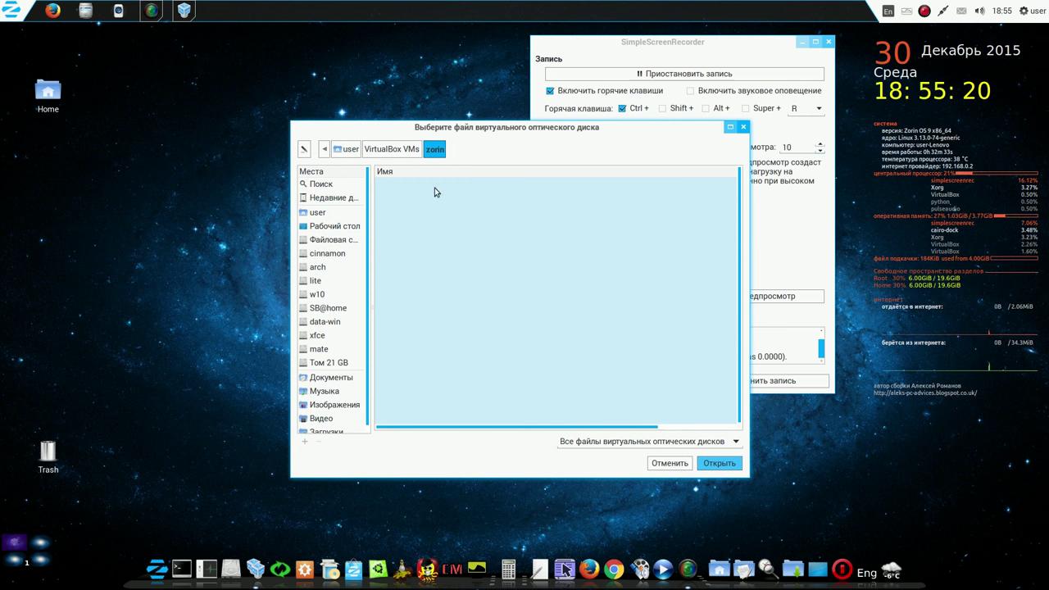
left_click(334, 240)
double_click(389, 254)
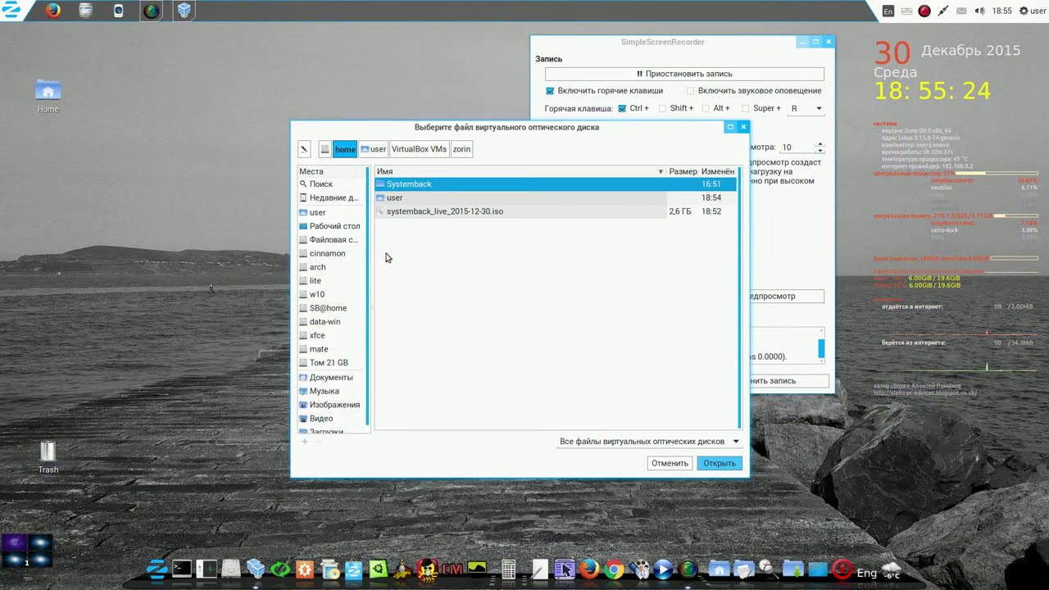
left_click(411, 215)
key("Return")
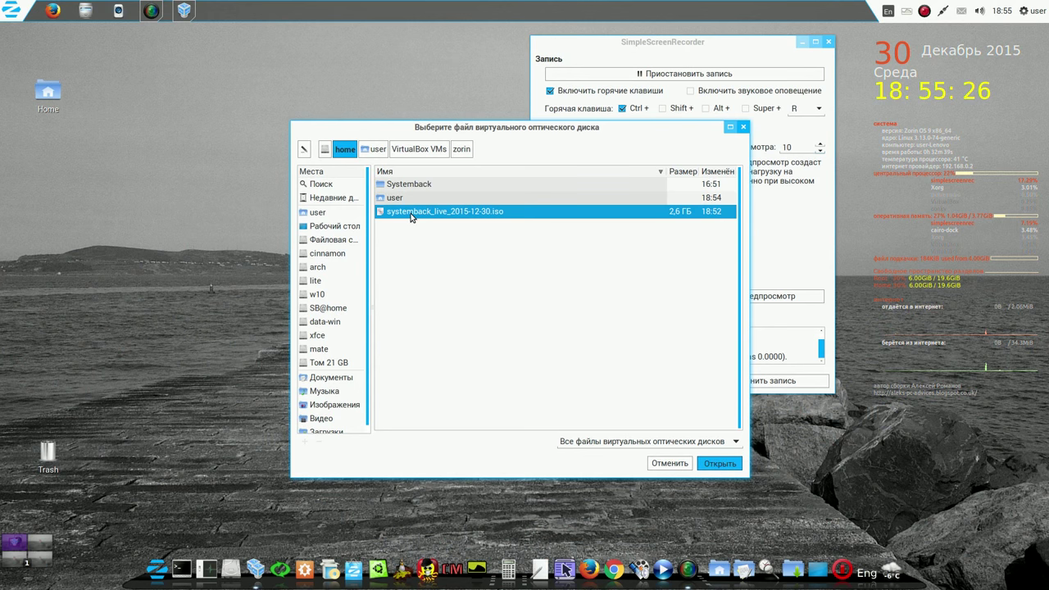
left_click(716, 411)
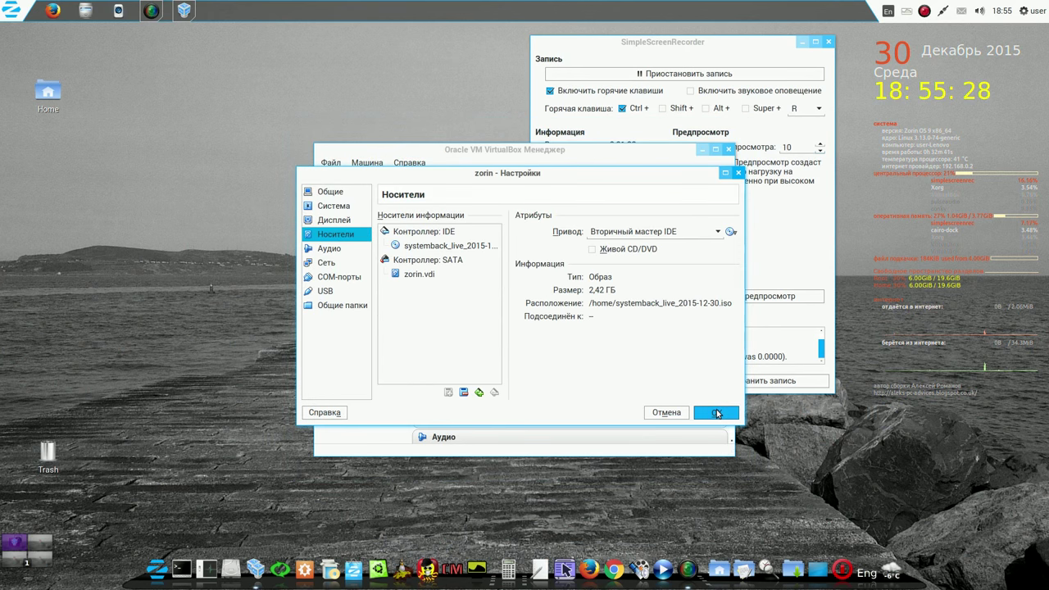
Minimise the screen recorder, start the zorin virtual machine, and boot the Systemback Live system
left_click(803, 41)
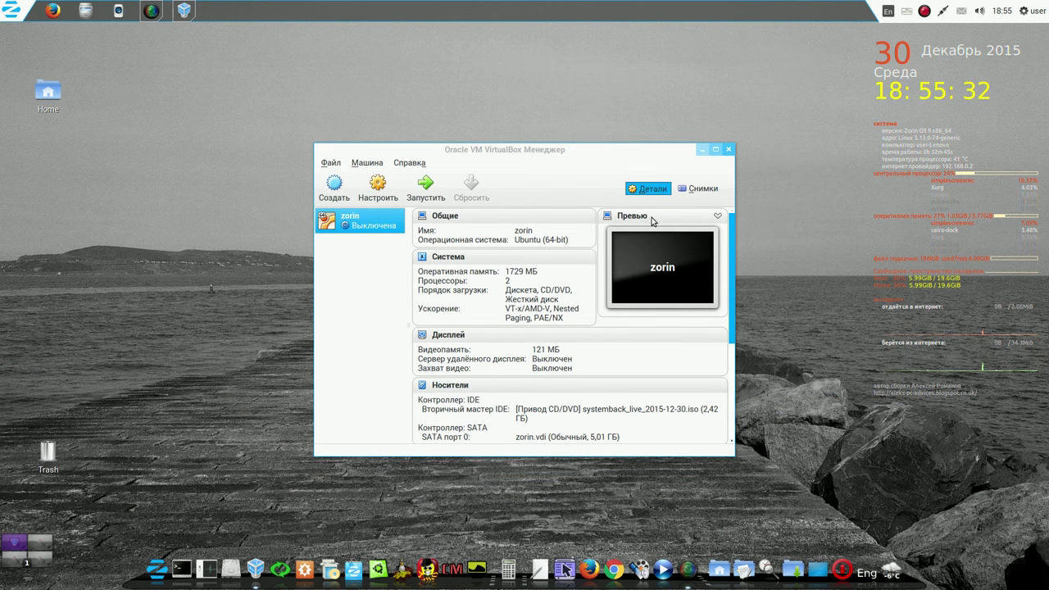
left_click(425, 186)
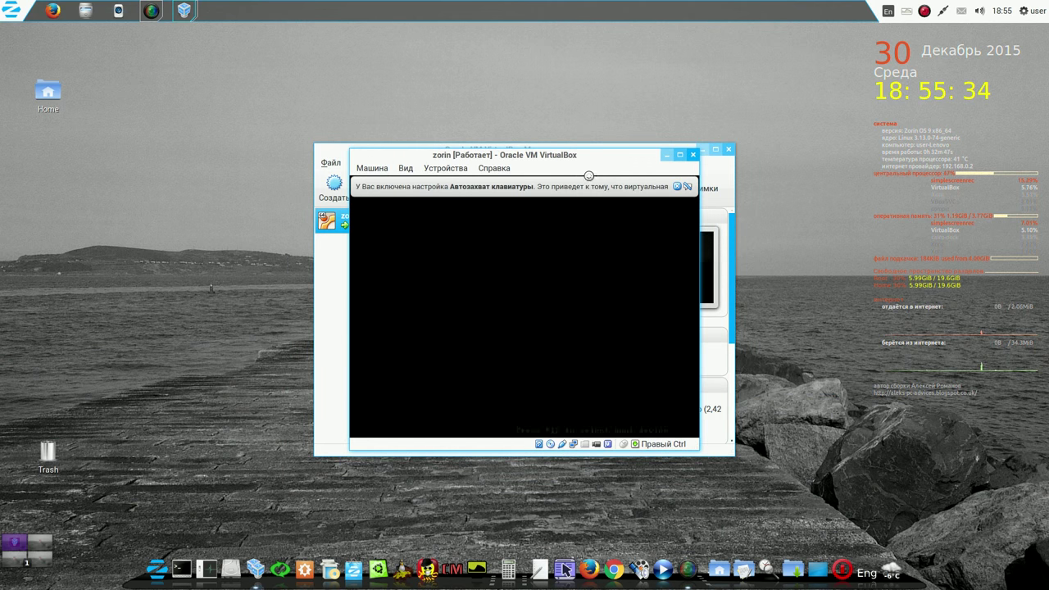
left_click(686, 188)
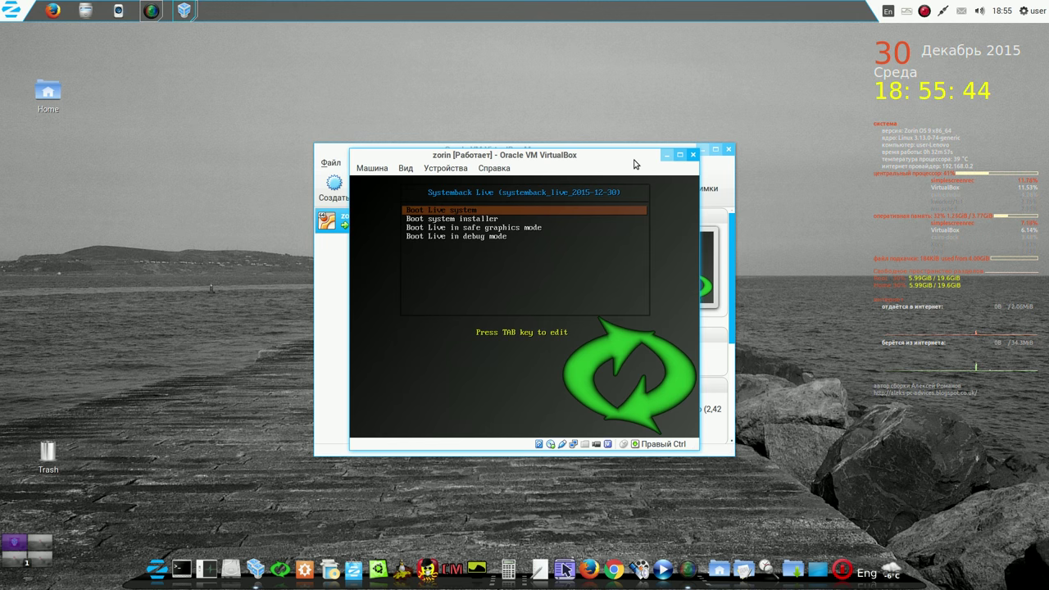
key("Return")
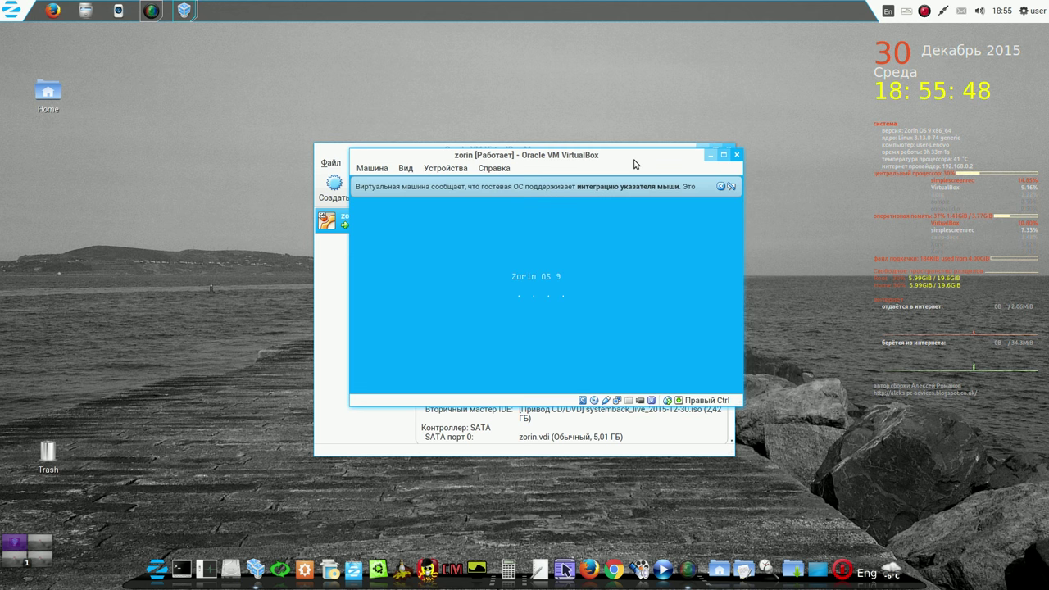
Dismiss the mouse integration message, move the running machine's window to the upper left, and minimise the VirtualBox Manager
left_click(731, 186)
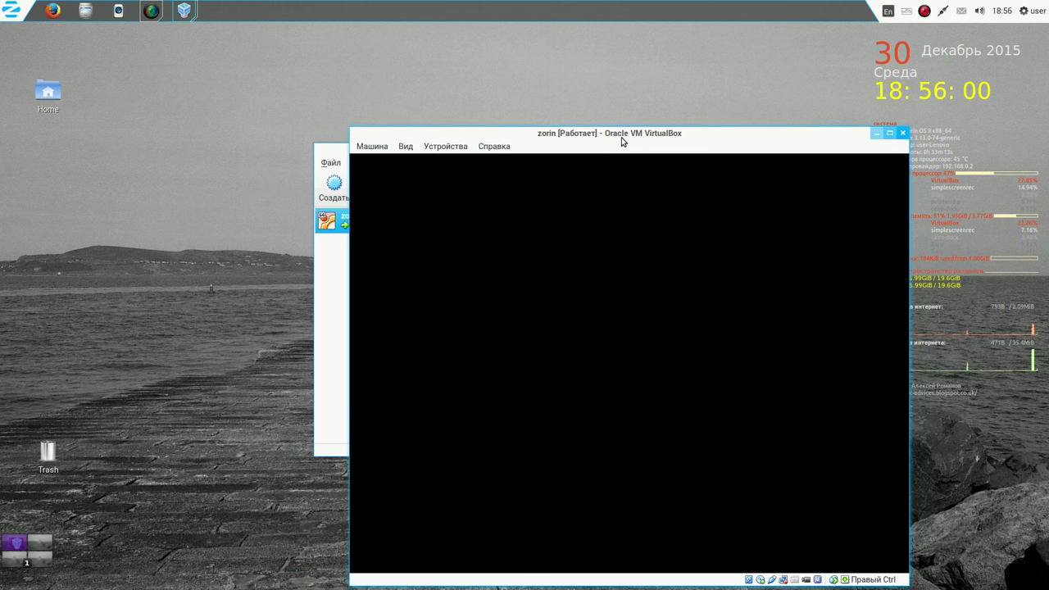
left_click_drag(616, 145, 410, 49)
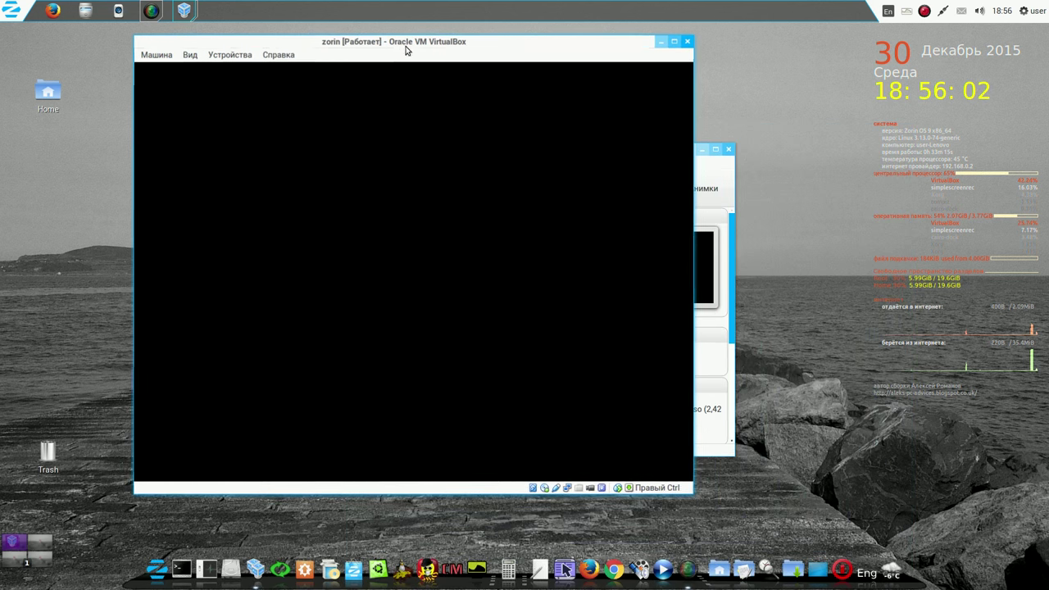
left_click(702, 150)
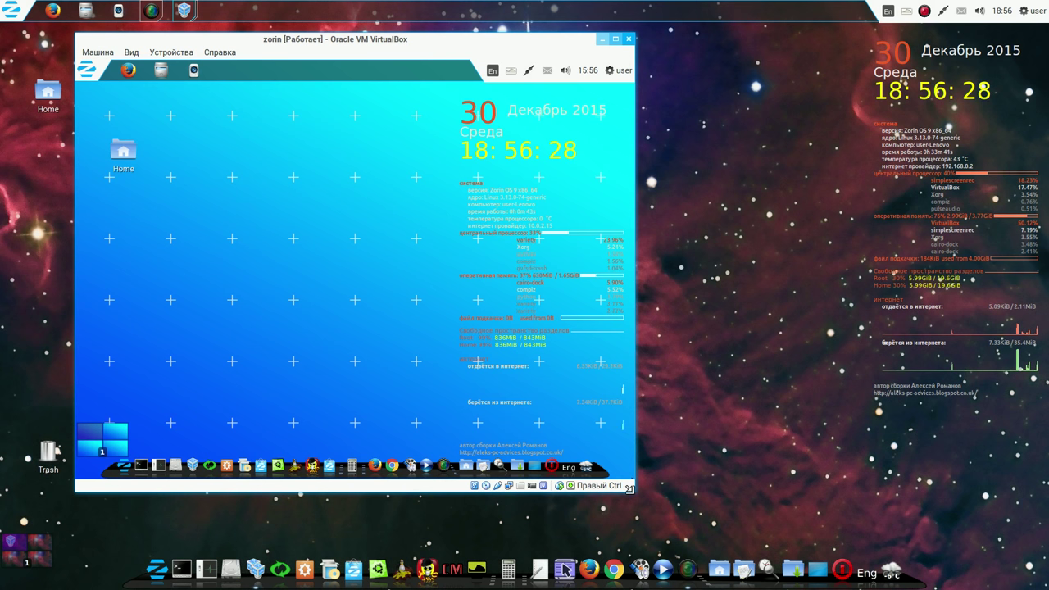
Widen the running zorin machine's window slightly, and close Systemback's Live system create window
left_click_drag(629, 489, 656, 491)
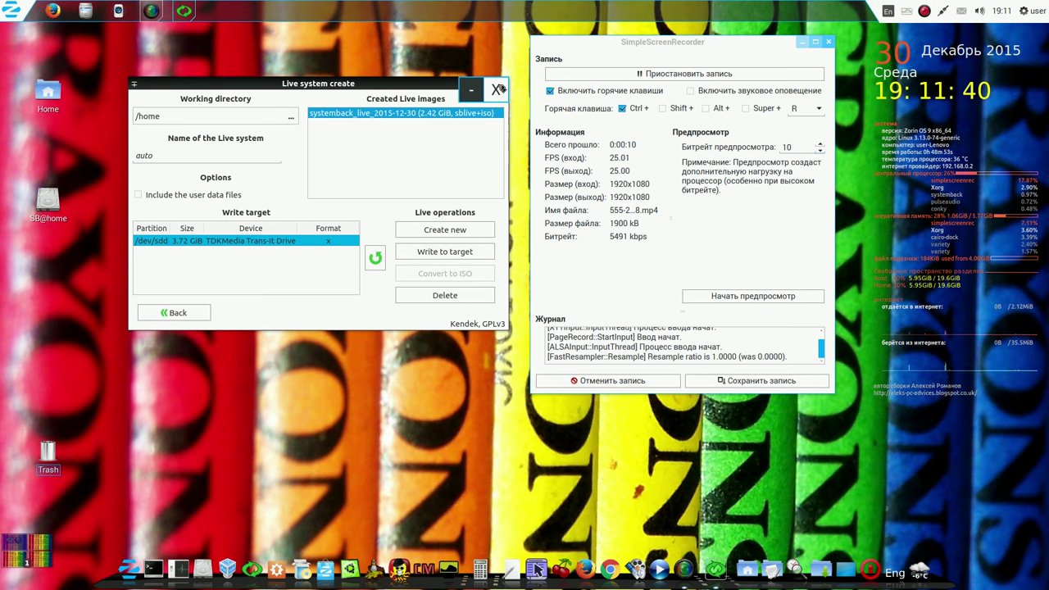
left_click(498, 85)
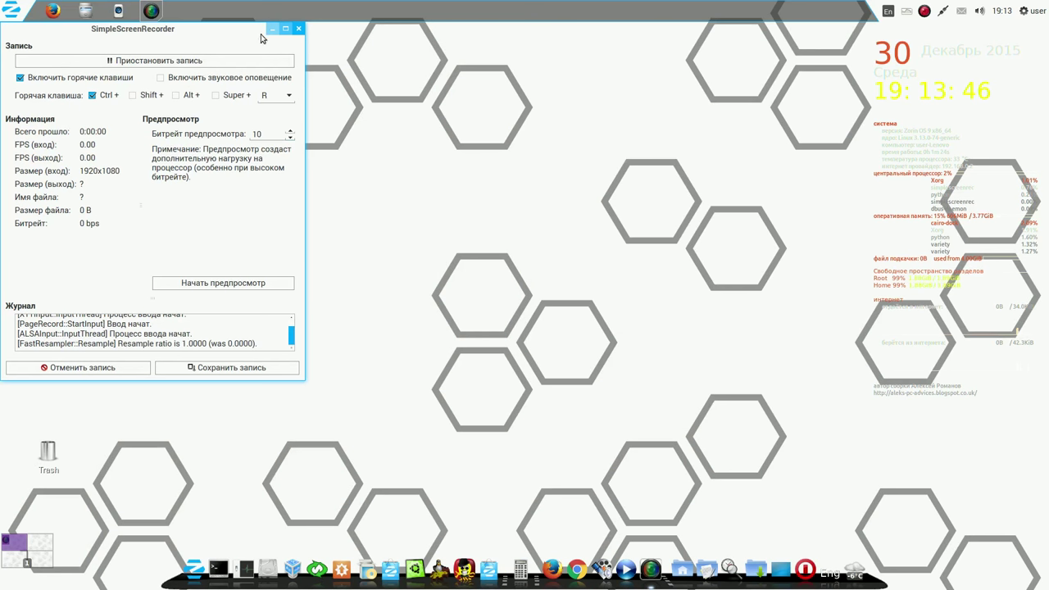
Minimise the screen recorder and cancel the Dropbox installation prompt
left_click(273, 32)
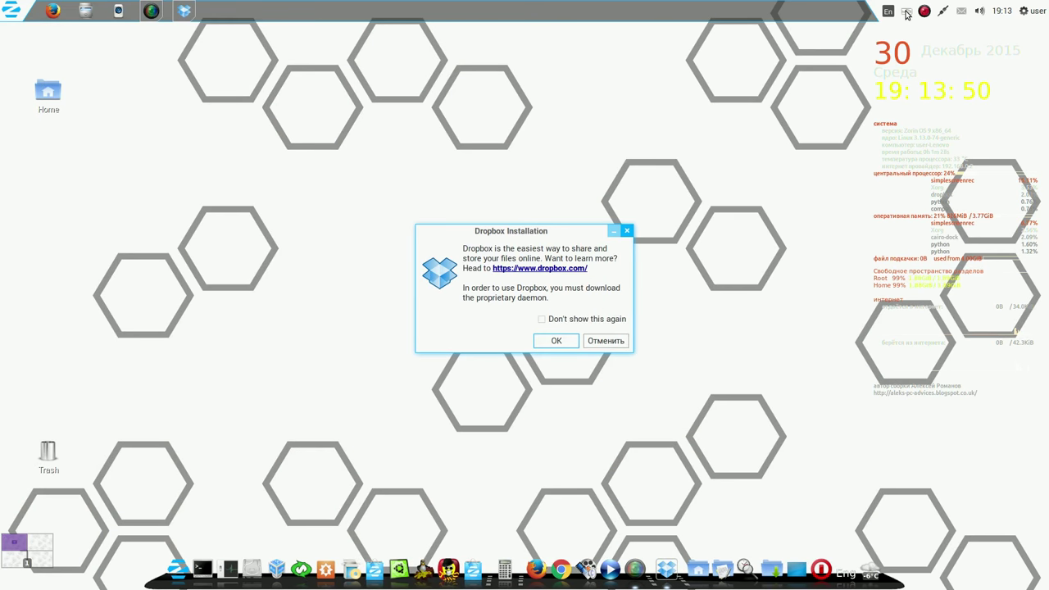
left_click(610, 340)
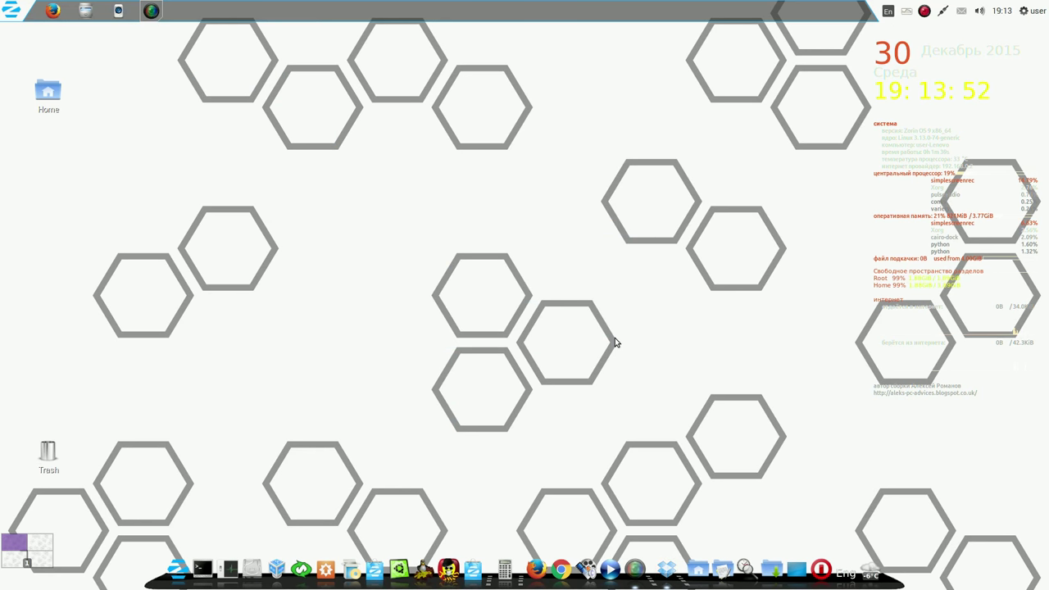
Review Variety's general wallpaper rotation and image source preferences, and close them without changes
left_click(905, 10)
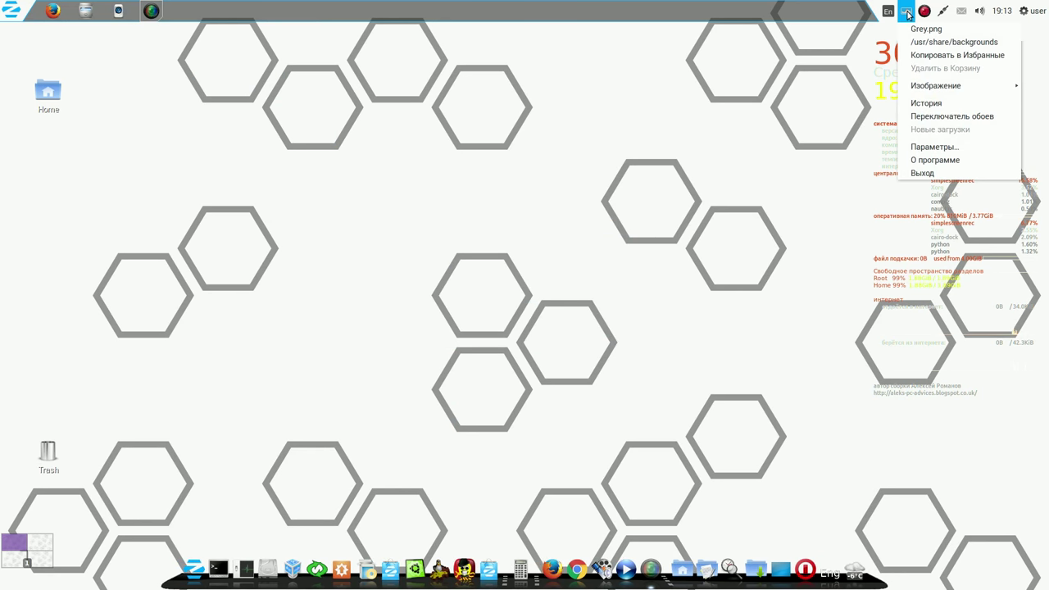
left_click(926, 147)
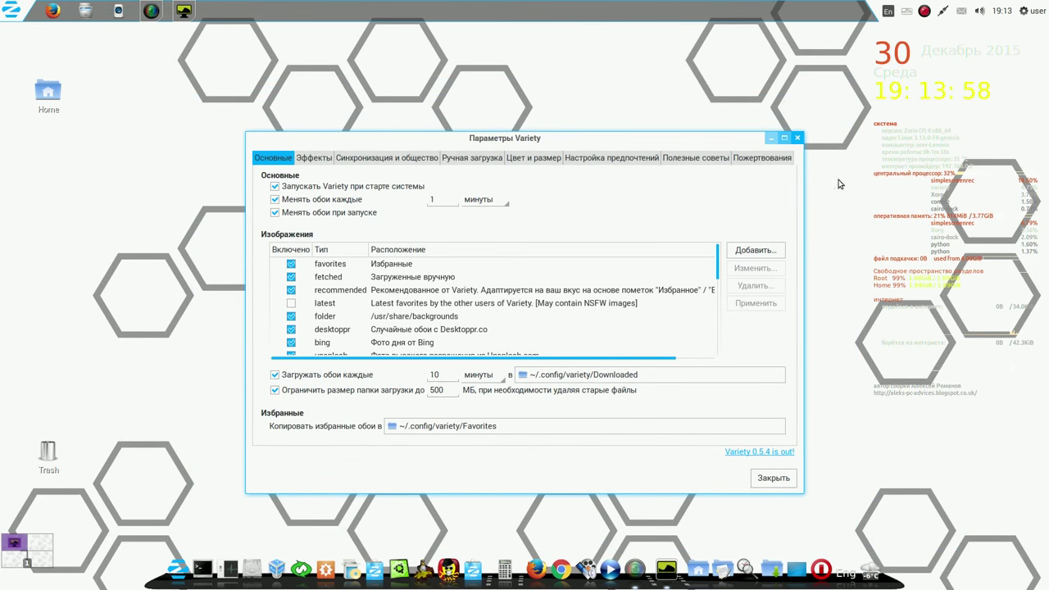
left_click(773, 478)
Pick the dark Grid.png wallpaper in Variety's wallpaper selector, close the selector, and quit Variety
left_click(906, 11)
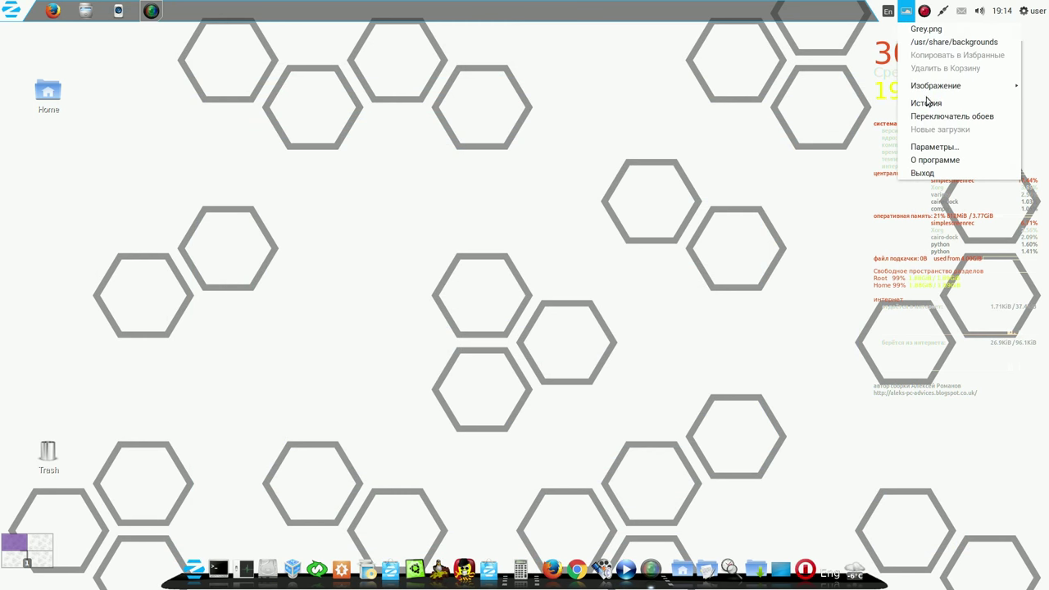
left_click(910, 116)
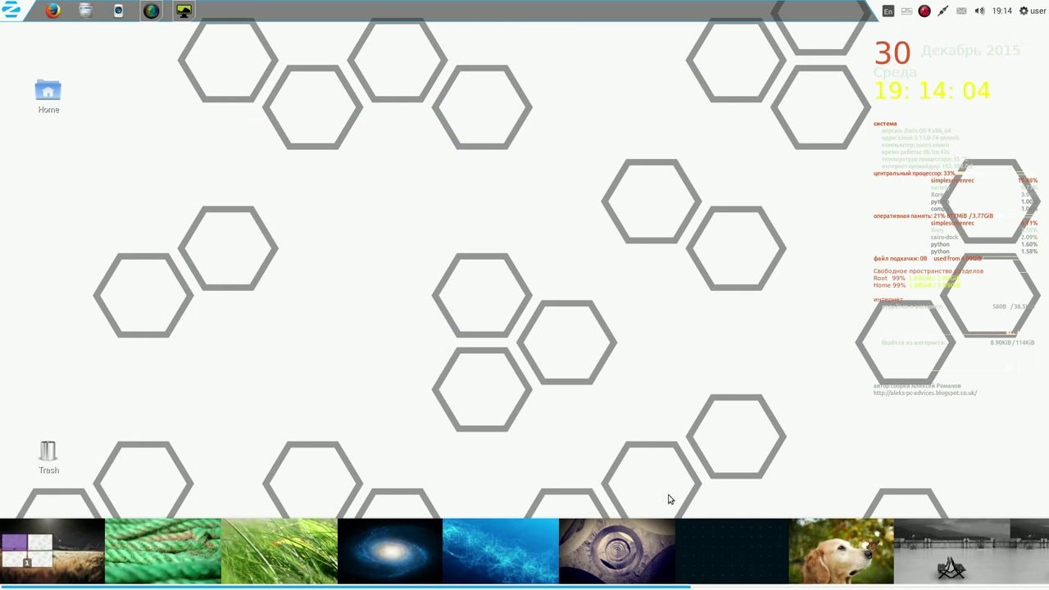
left_click(738, 556)
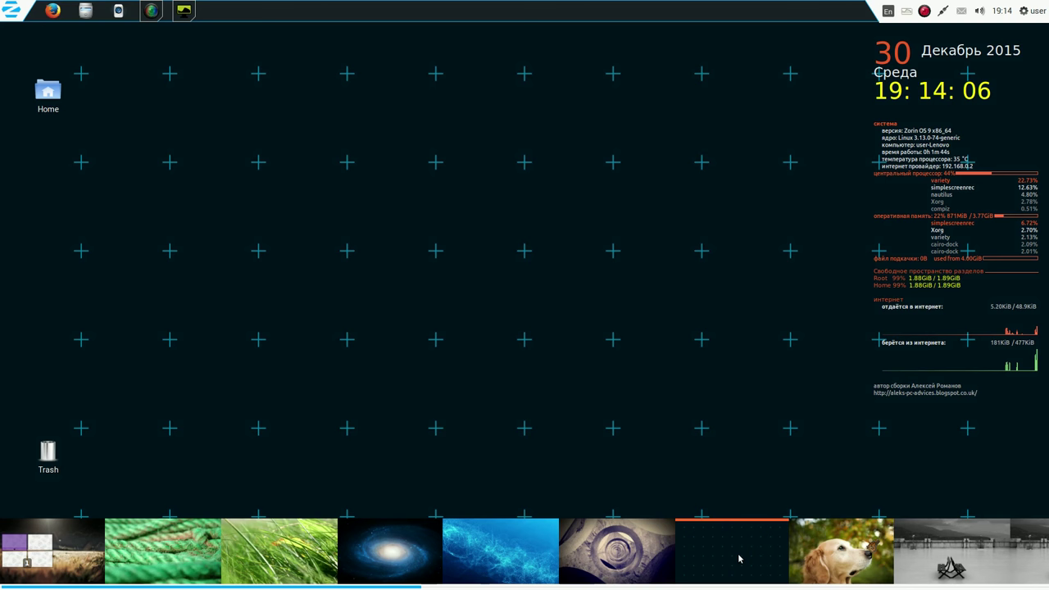
right_click(738, 558)
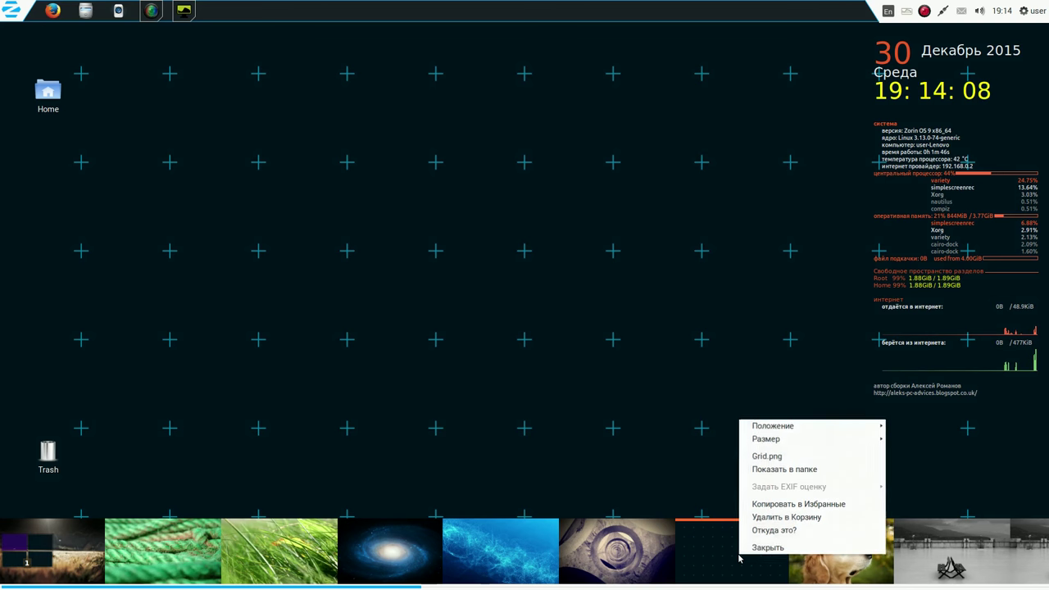
left_click(753, 548)
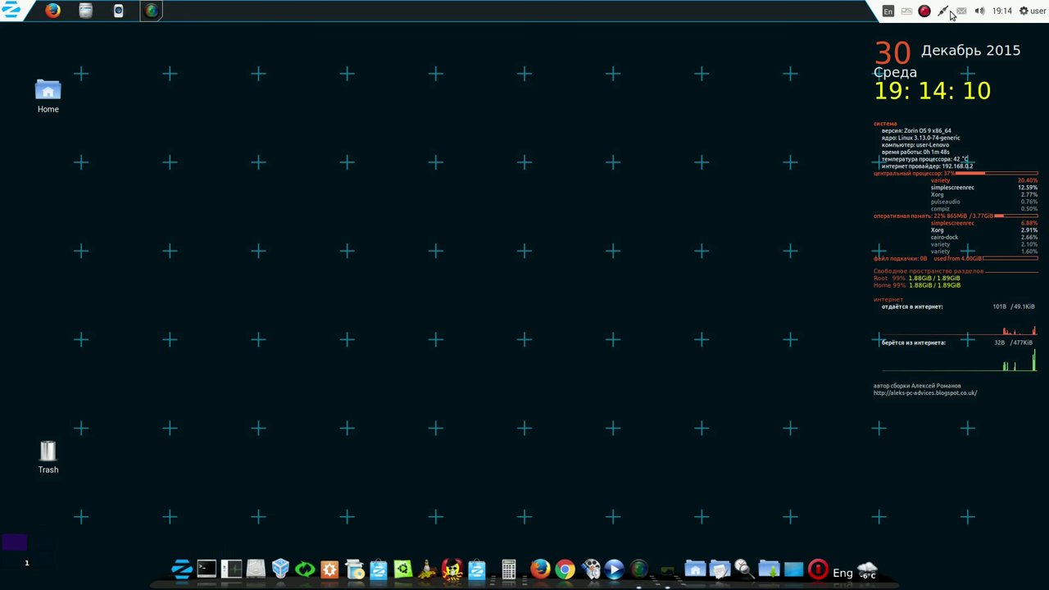
left_click(923, 12)
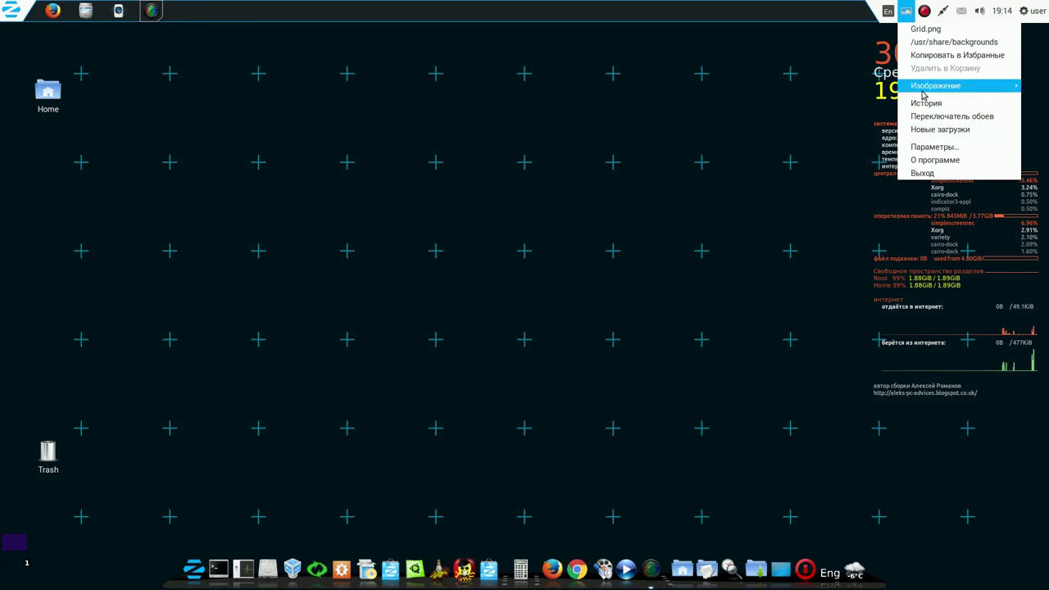
left_click(925, 167)
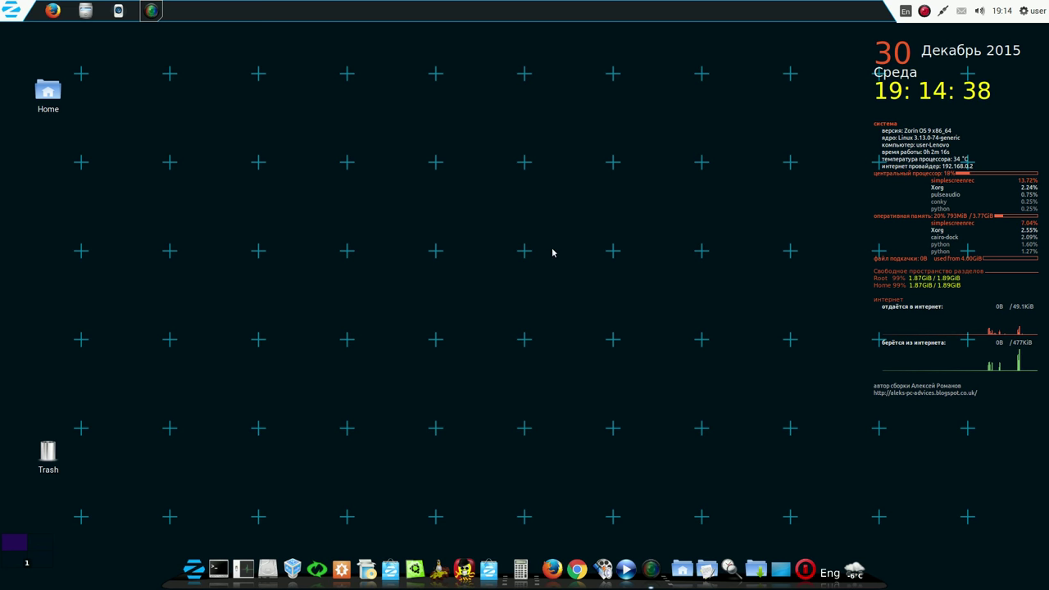
Examine the partition list in Systemback's System copy, highlight the 20 GiB /dev/sda12 partition, and close Systemback
left_click(318, 563)
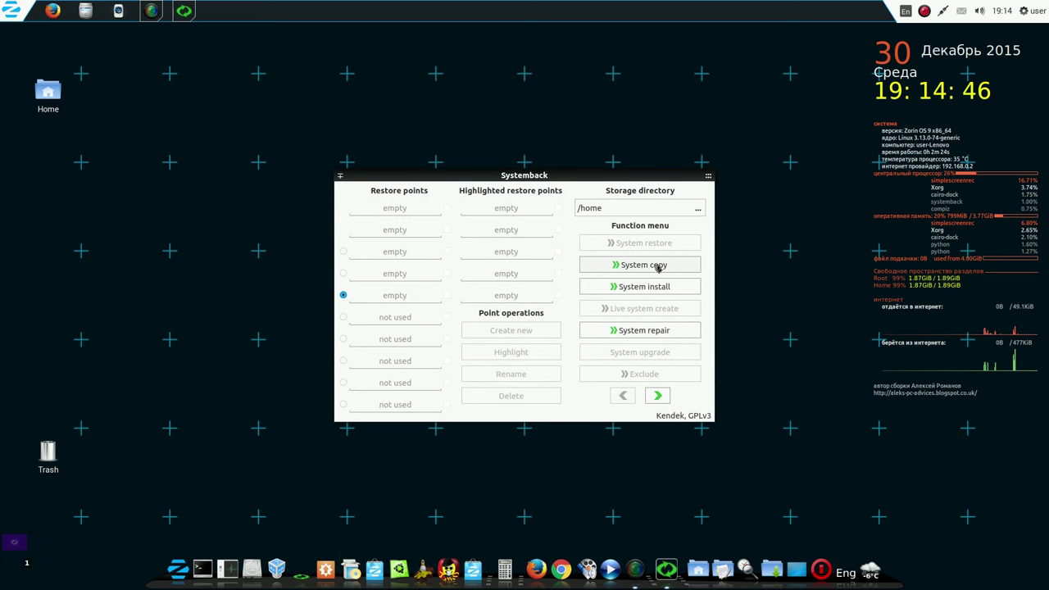
left_click(656, 266)
left_click_drag(654, 268, 655, 318)
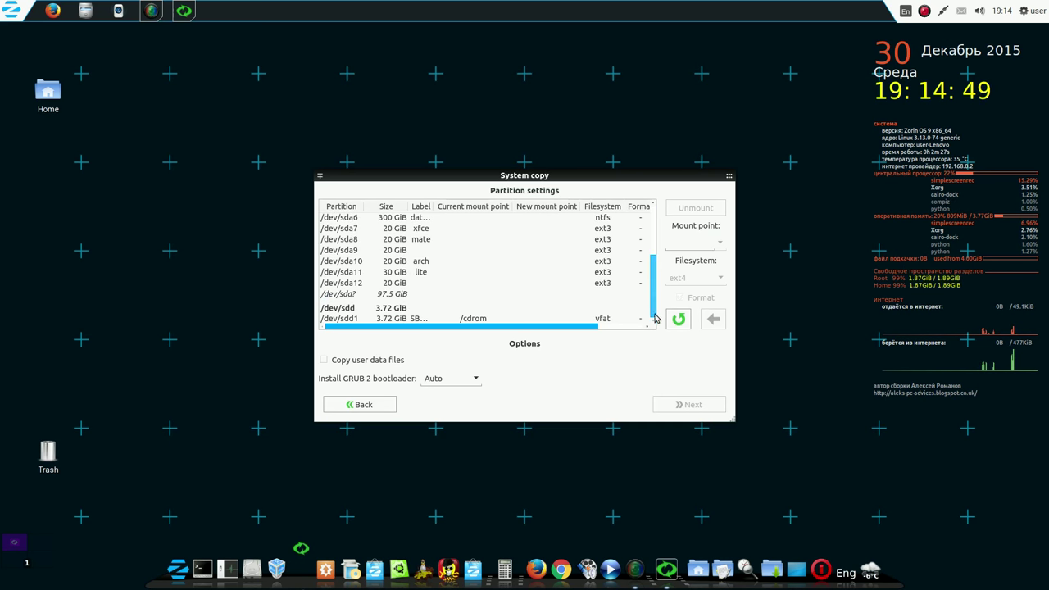
left_click(409, 284)
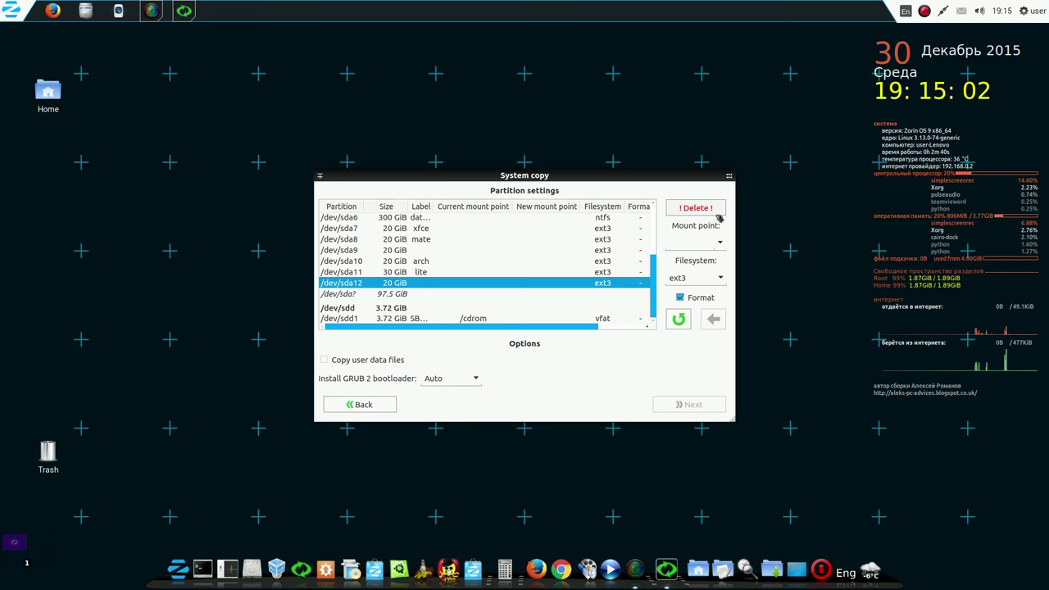
left_click(730, 180)
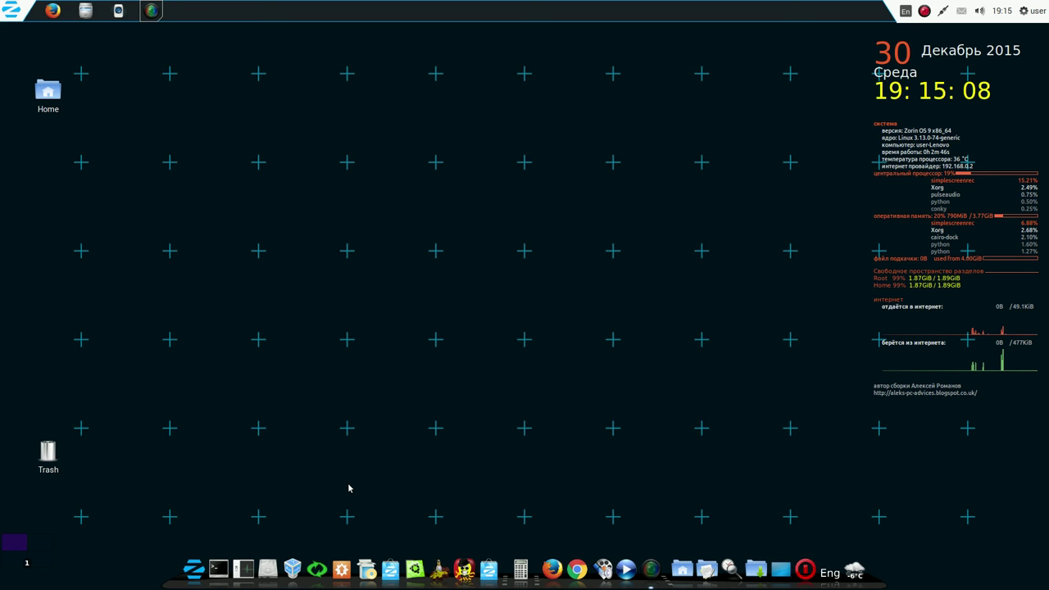
Open the home folder in the file manager, enlarge its window, and move it towards the middle of the desktop
left_click(86, 10)
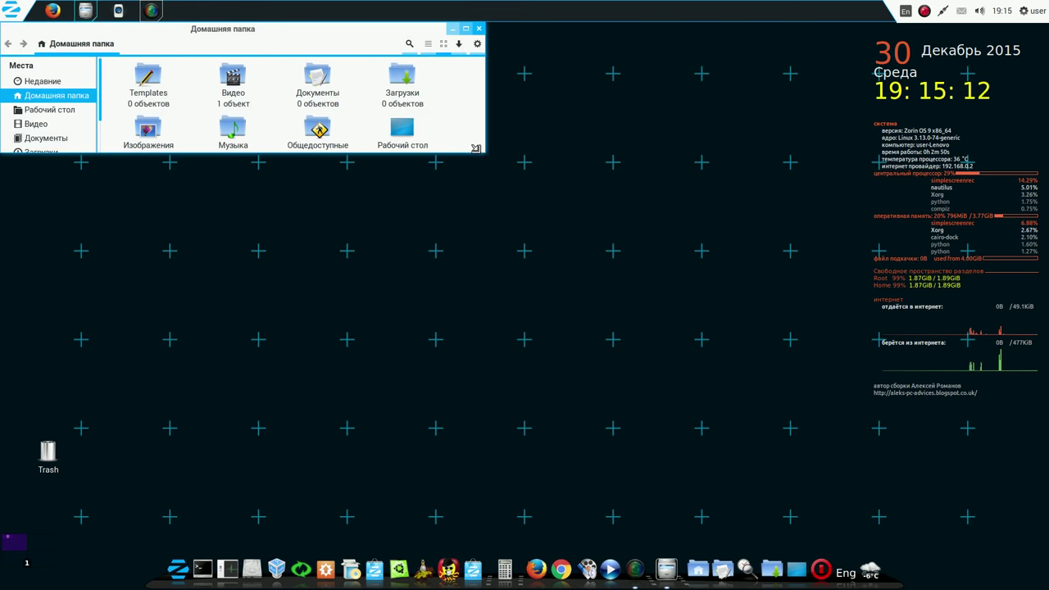
left_click_drag(475, 148, 628, 391)
left_click_drag(473, 36, 639, 75)
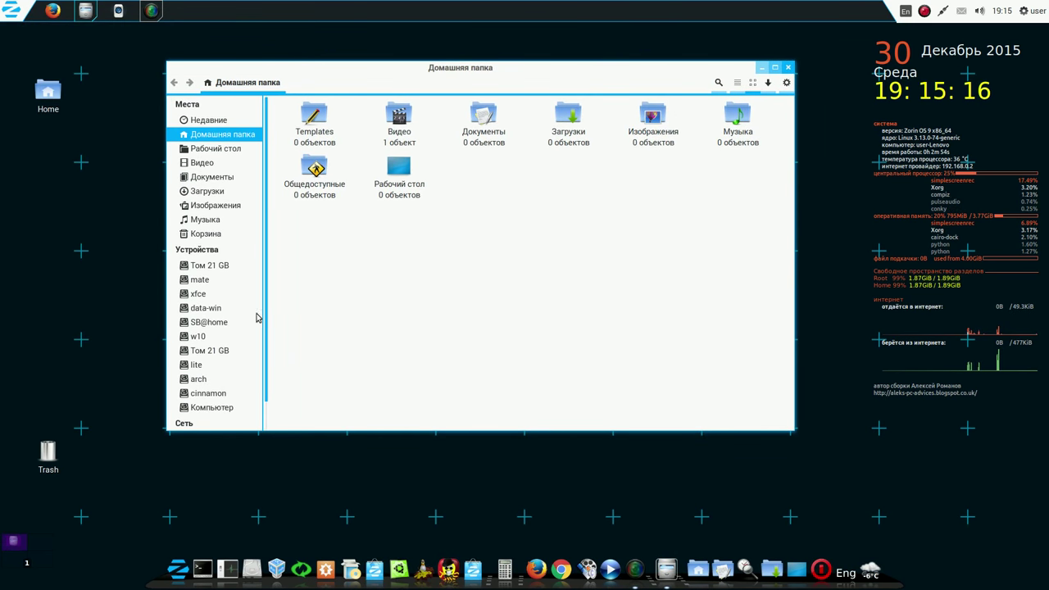
Mount and view the data-win volume, and look inside the live session's Видео folder
left_click(206, 308)
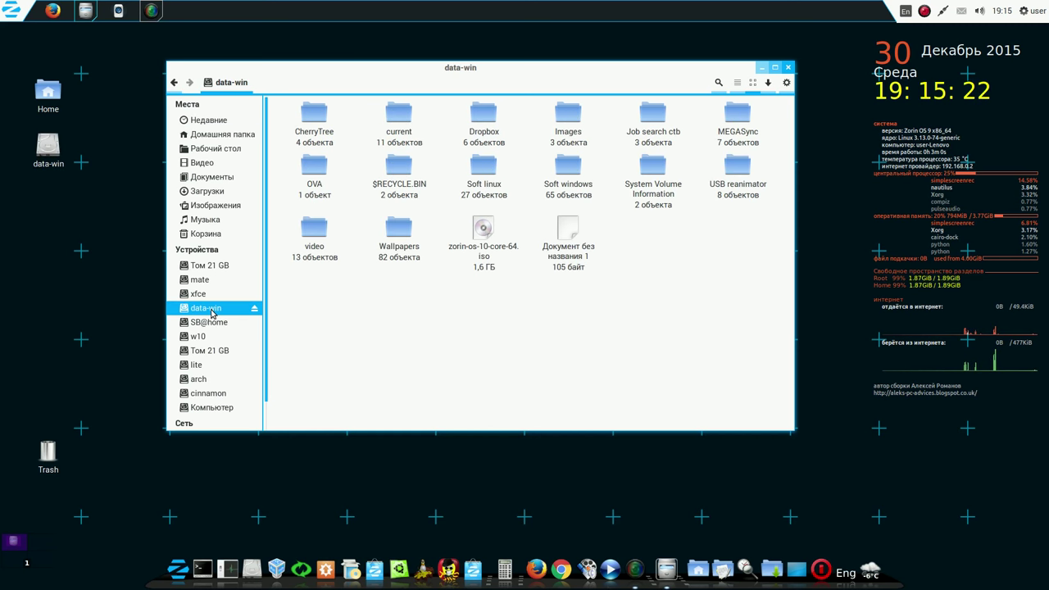
left_click(202, 163)
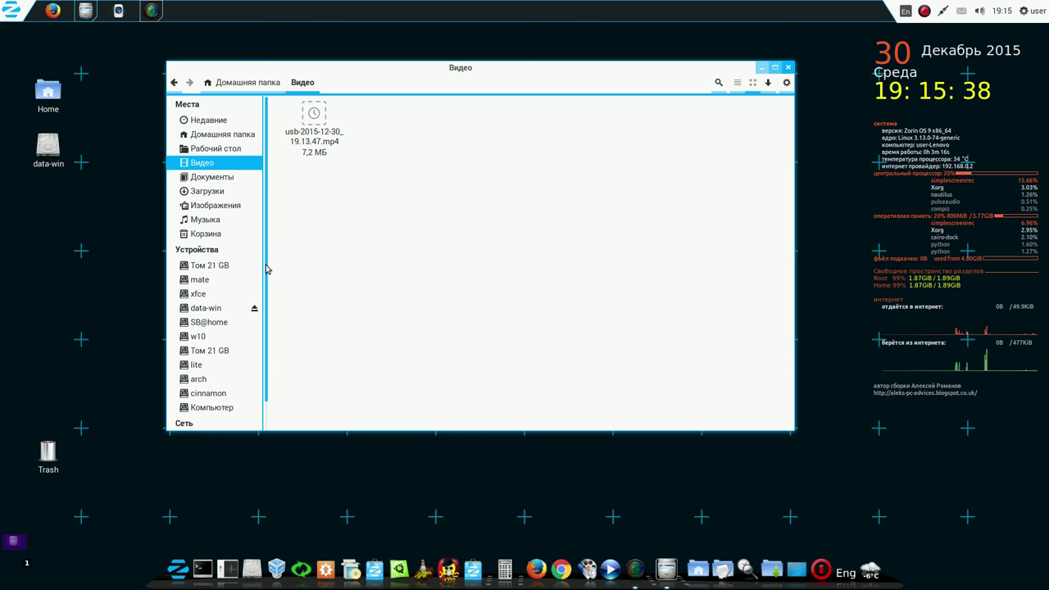
Mount the second Том 21 GB volume and browse to its home/user/Видео folder
scroll(265, 282, "down", 2)
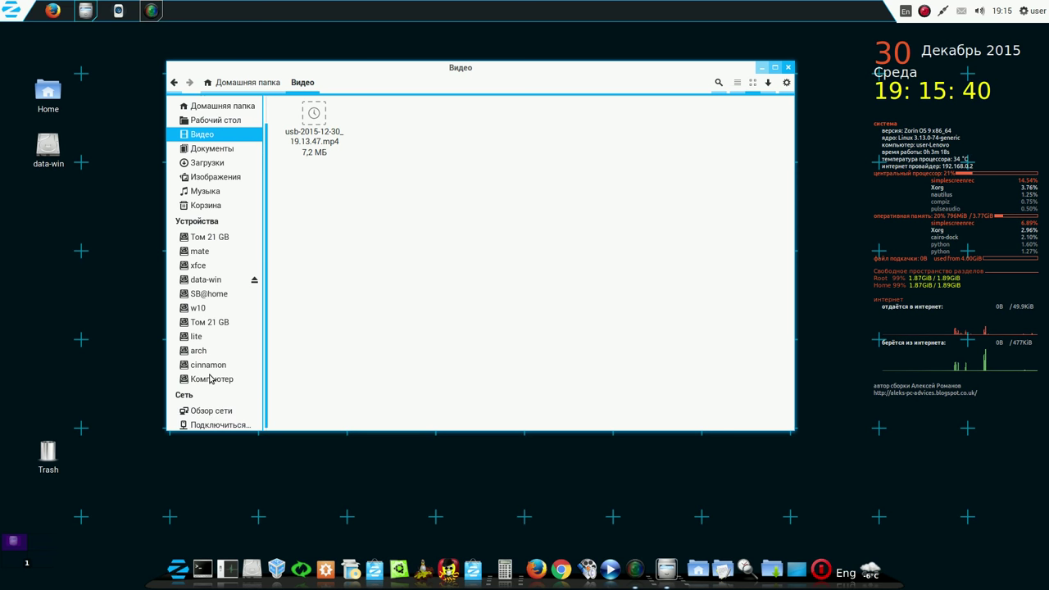
left_click(209, 322)
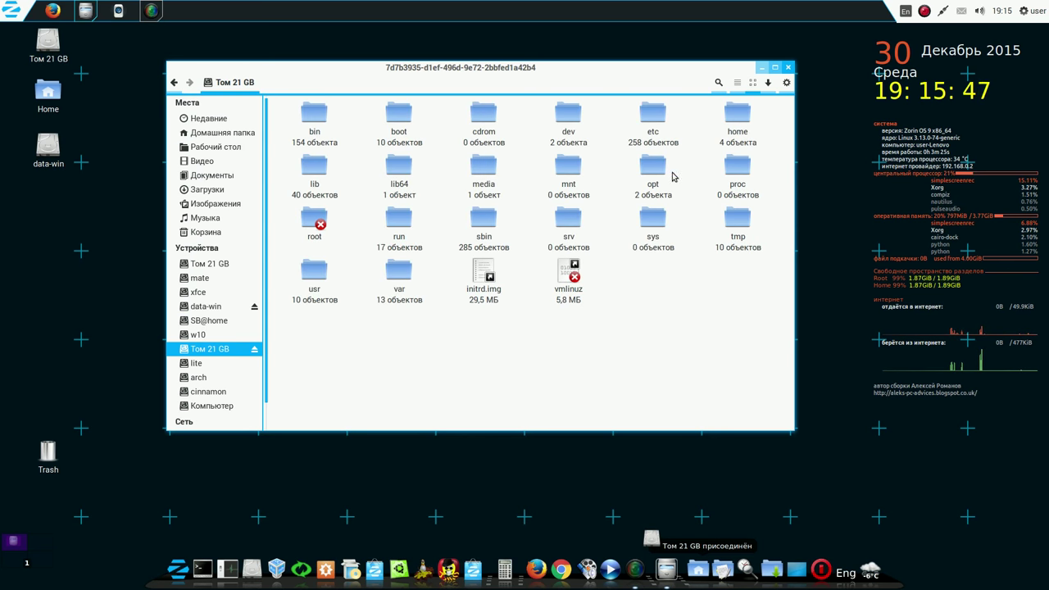
left_click(735, 120)
double_click(735, 120)
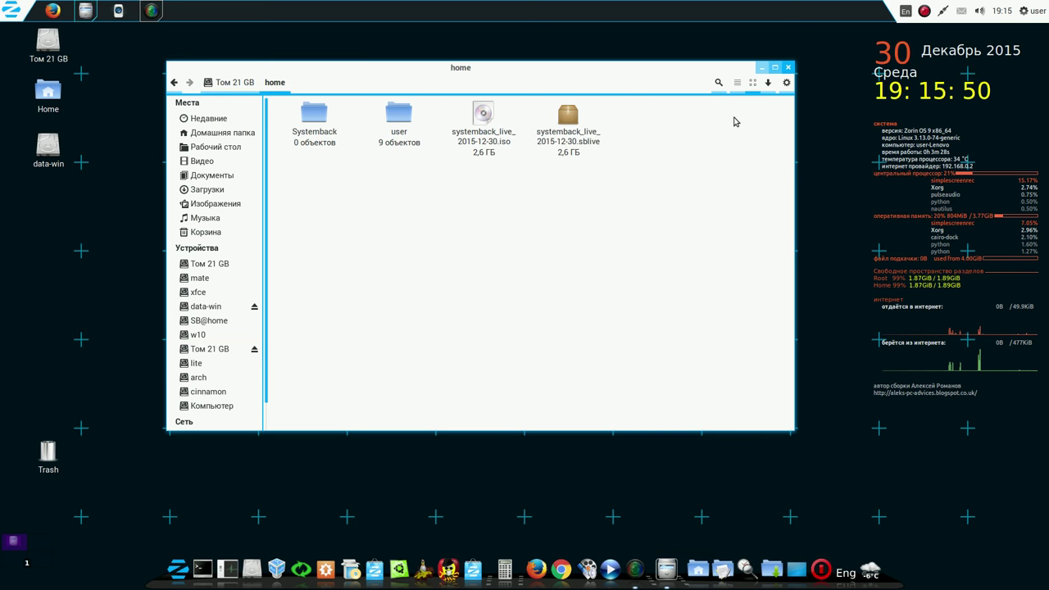
double_click(412, 120)
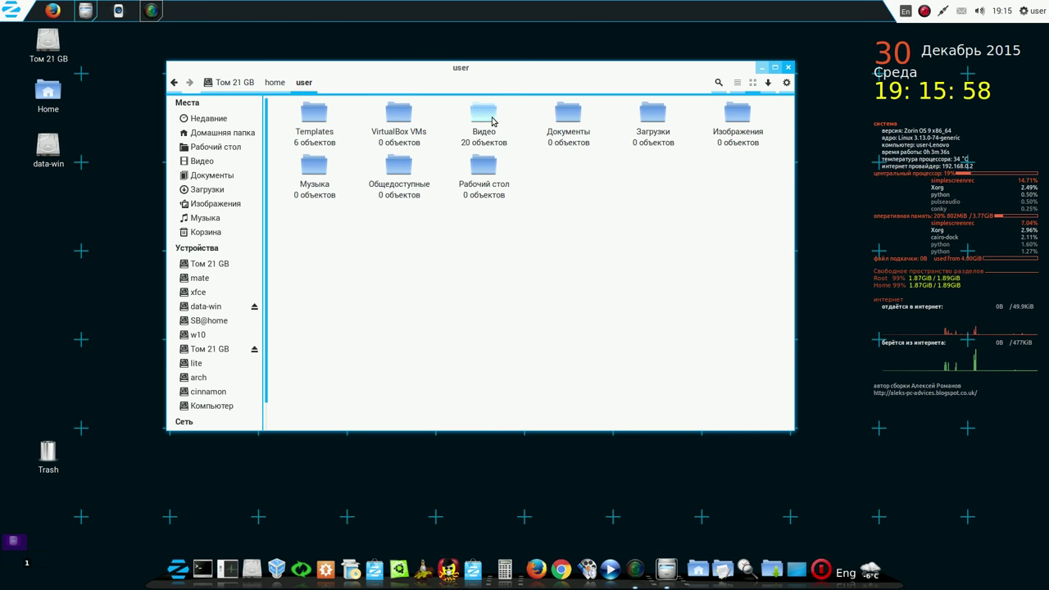
double_click(489, 119)
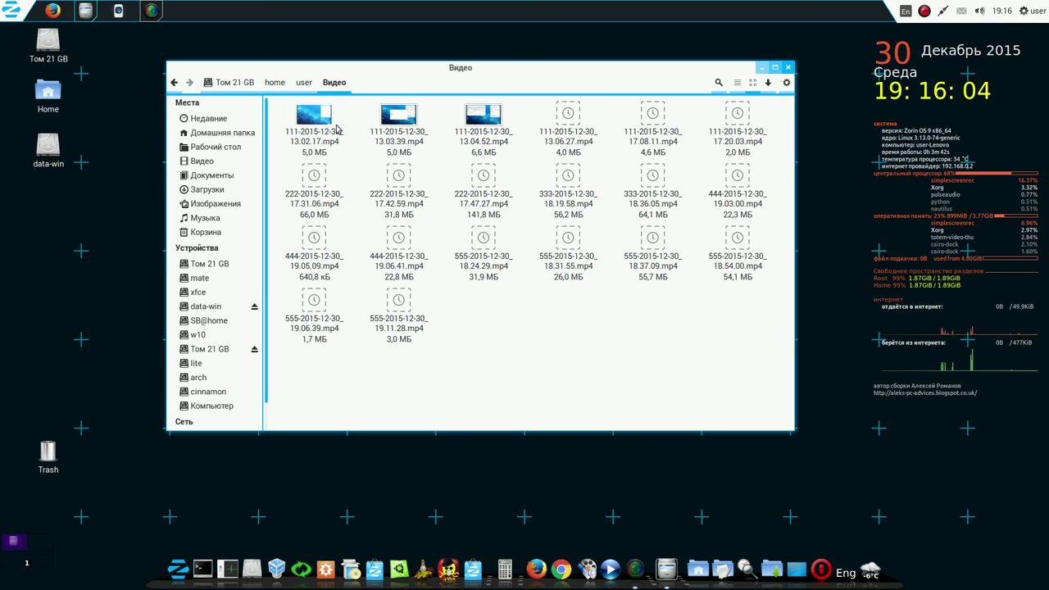
Copy the Видео folder from home/user on Том 21 GB into the current folder on data-win
left_click(174, 84)
right_click(478, 115)
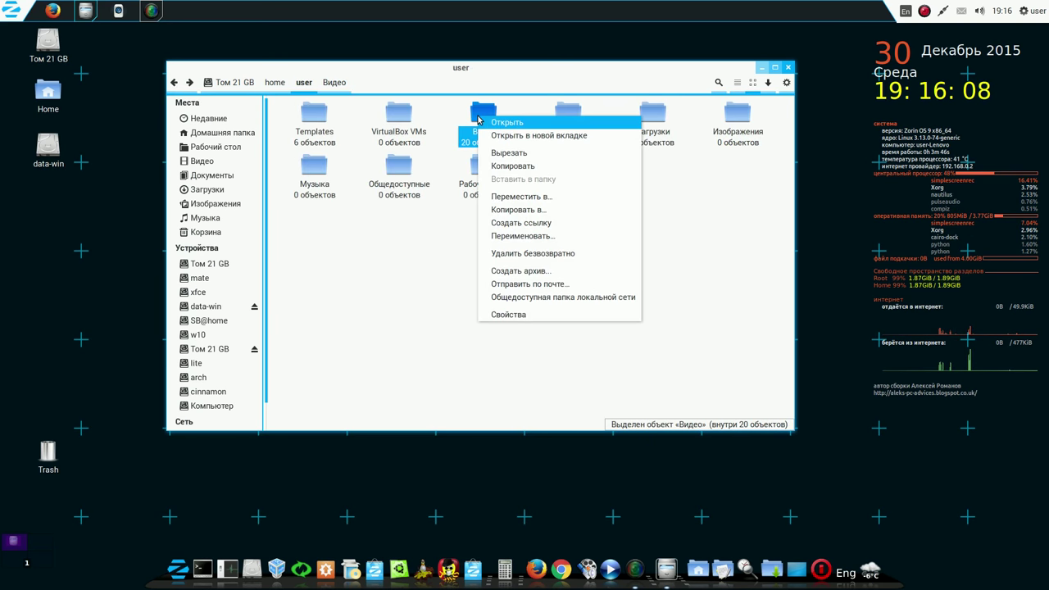
left_click(532, 166)
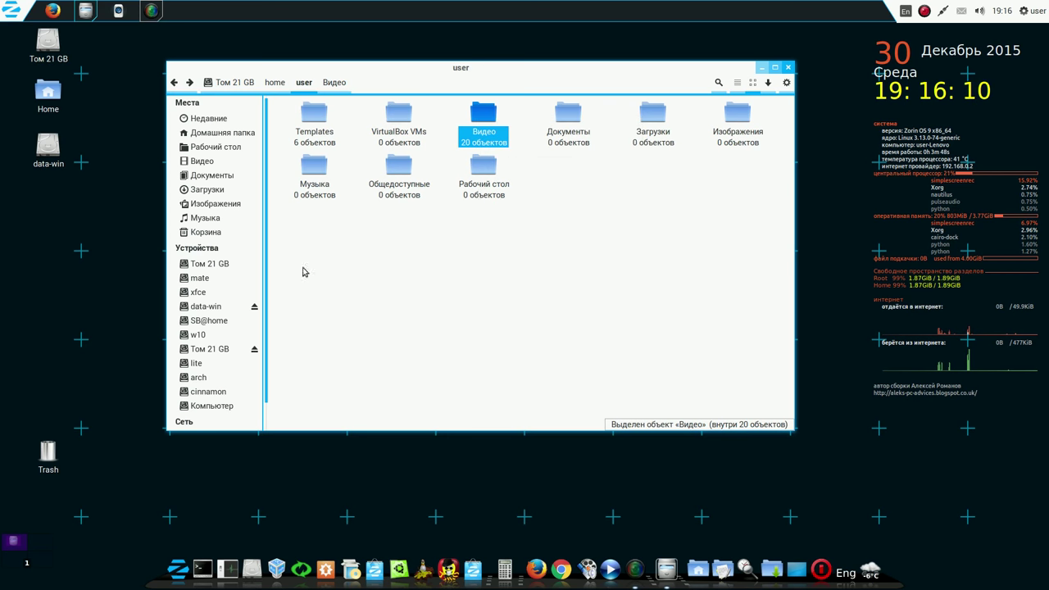
left_click(227, 309)
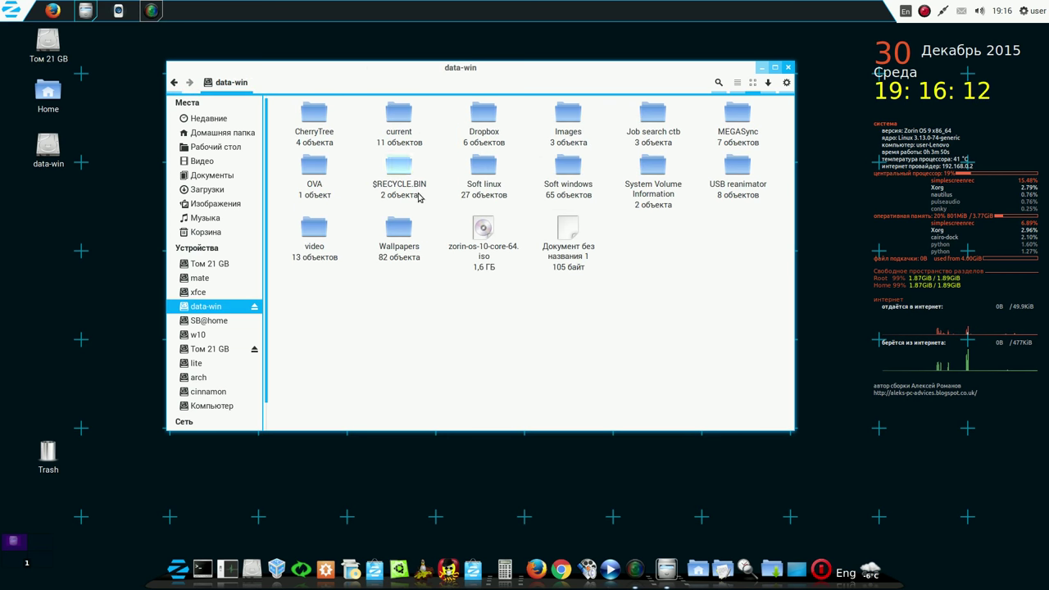
double_click(405, 124)
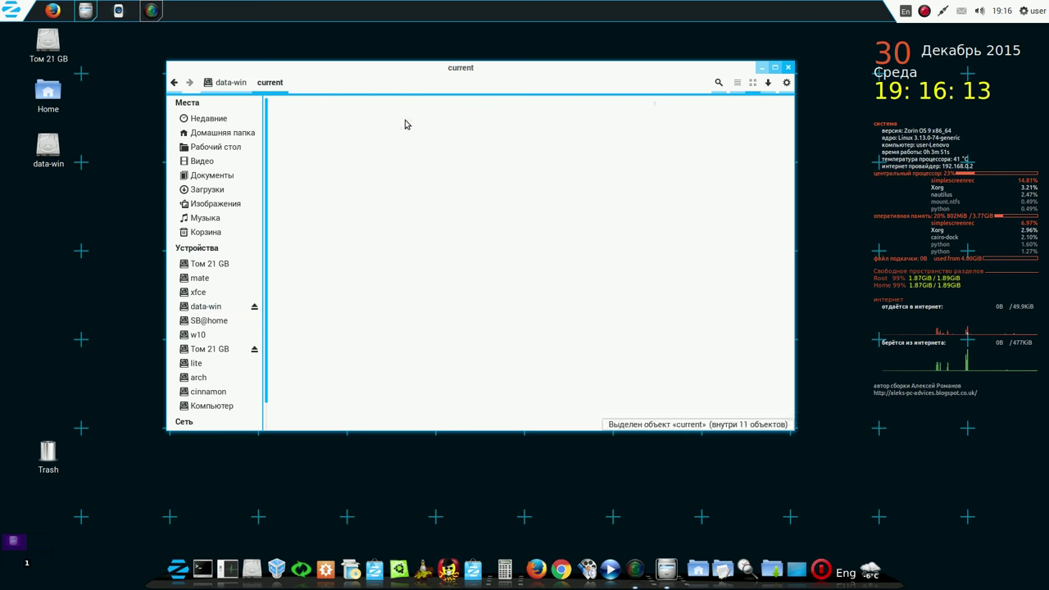
right_click(387, 255)
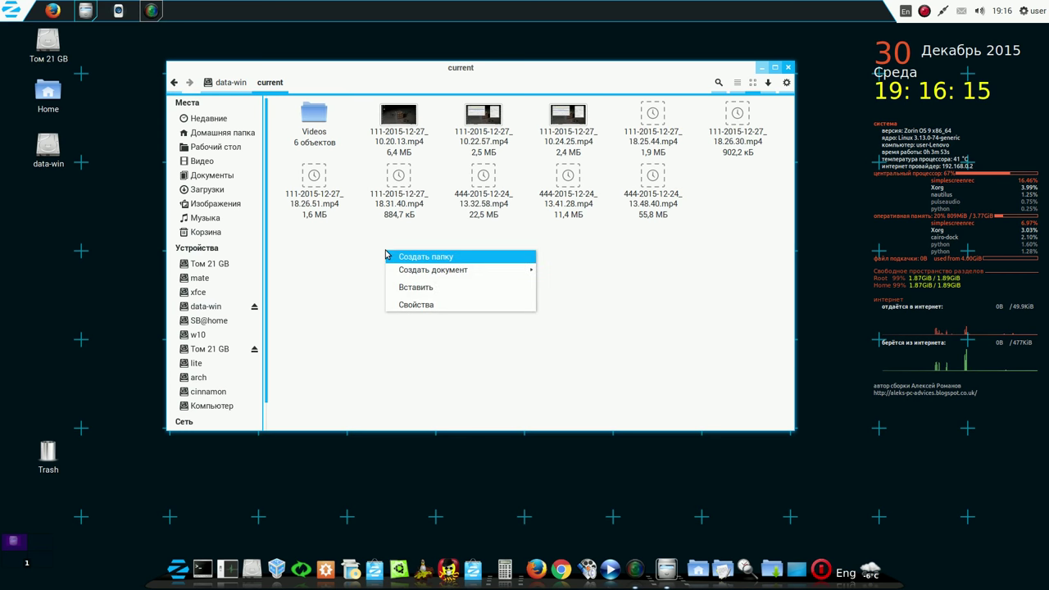
left_click(413, 287)
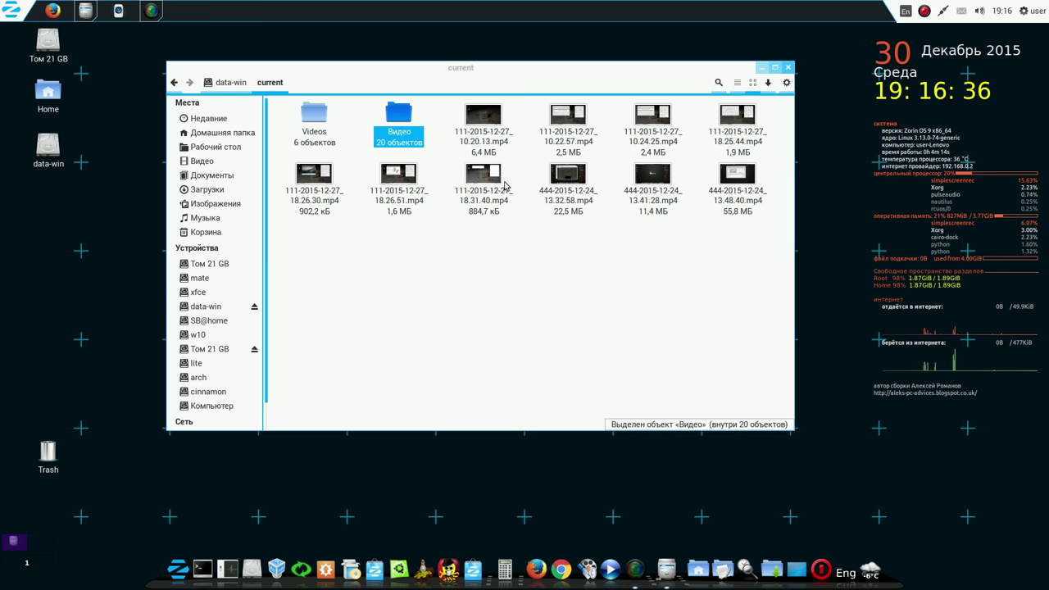
Check the recordings inside the copied Видео folder on data-win, and close the file manager
left_click(404, 120)
double_click(404, 120)
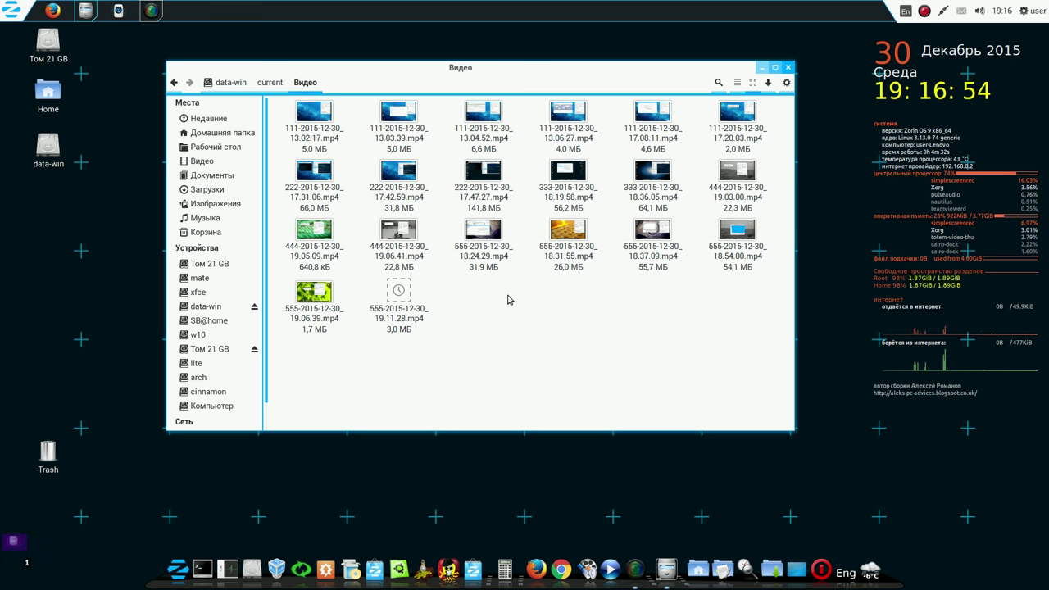
left_click(789, 67)
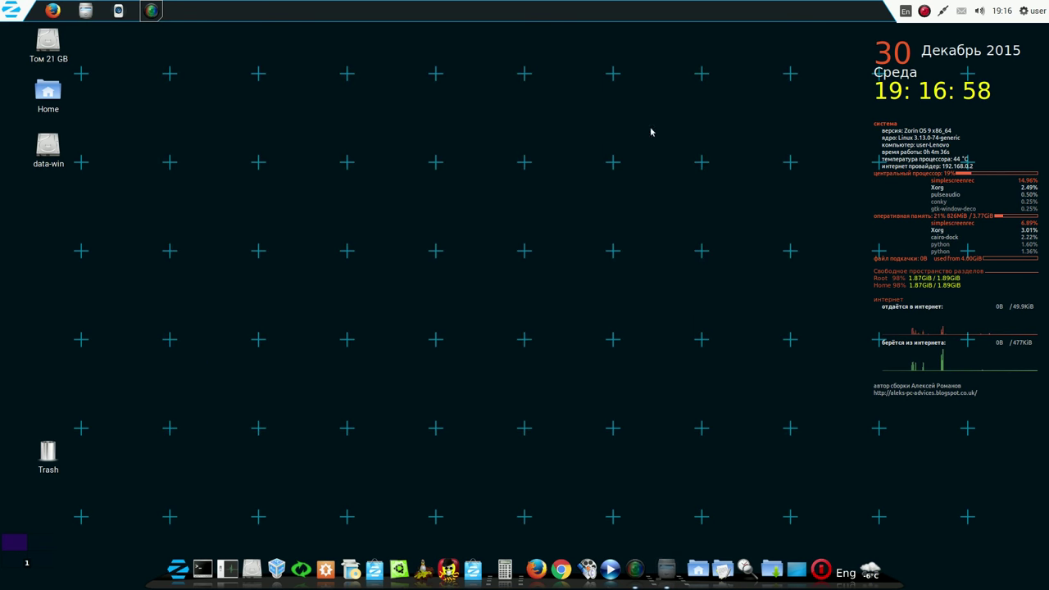
Check the current mount points in Systemback's System copy partition list, examining the /dev/sda12 entry
left_click(313, 567)
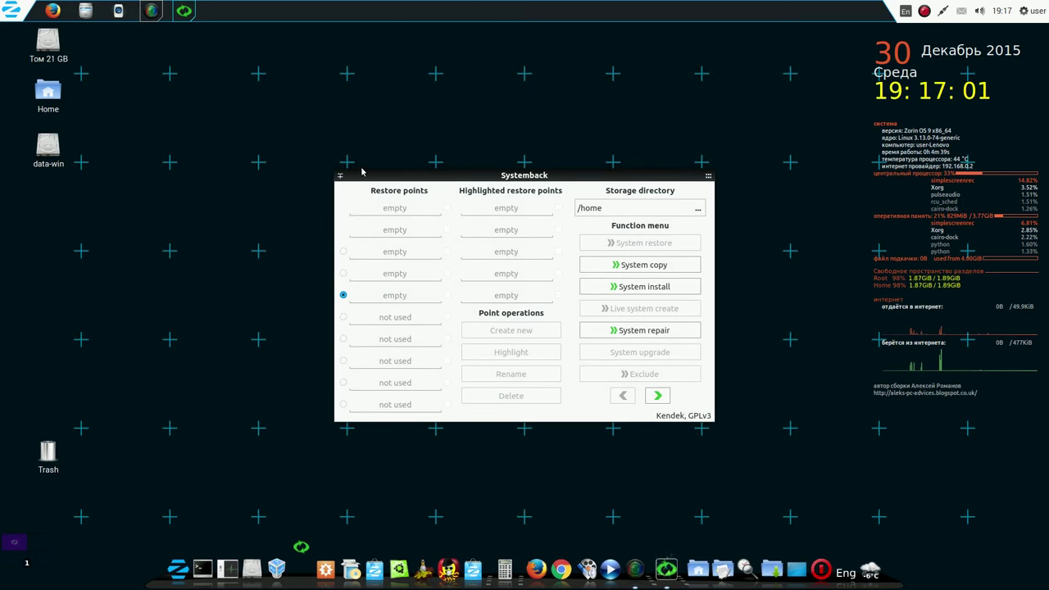
left_click(653, 266)
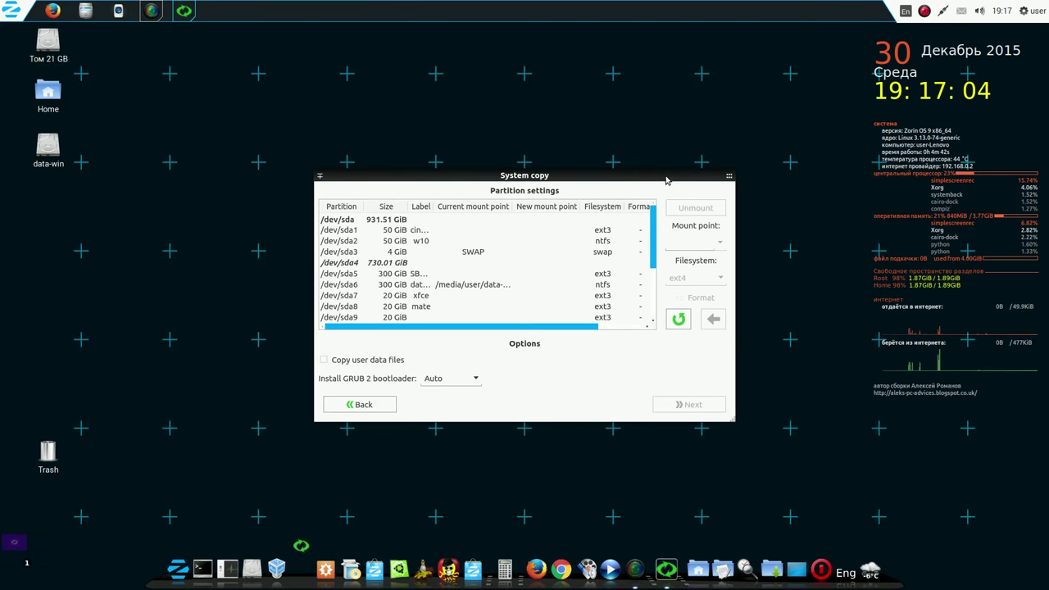
left_click_drag(666, 175, 524, 91)
scroll(397, 221, "down", 3)
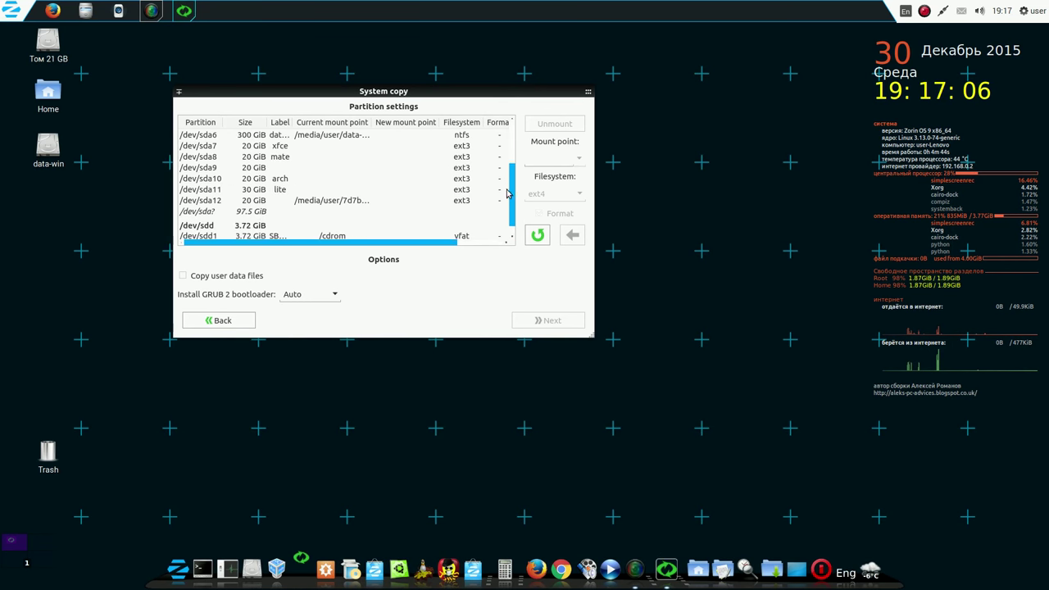
left_click(358, 202)
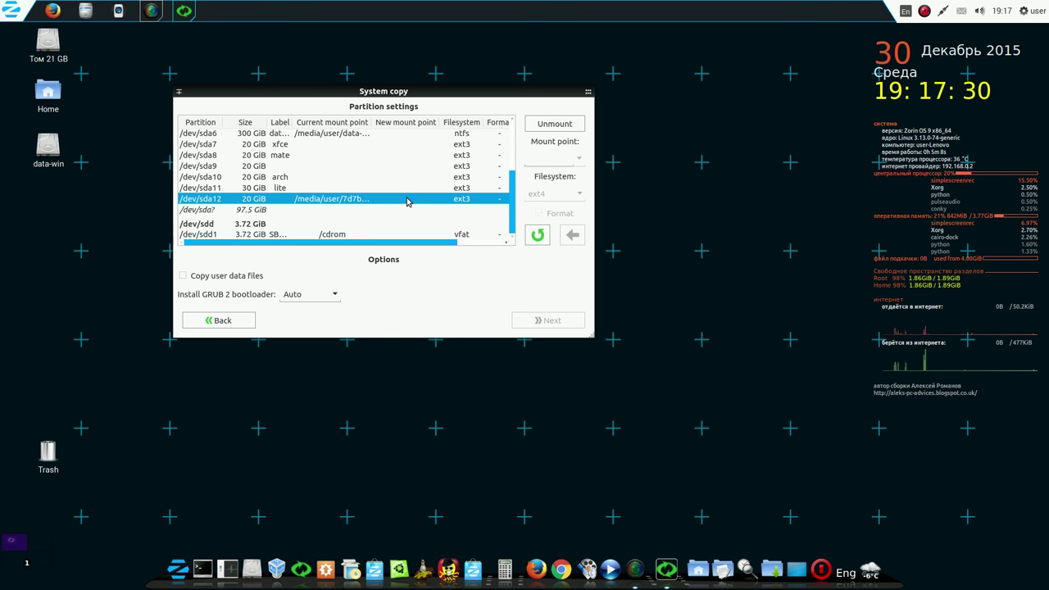
Unmount the Том 21 GB and data-win volumes, and close the outdated System copy window
right_click(49, 45)
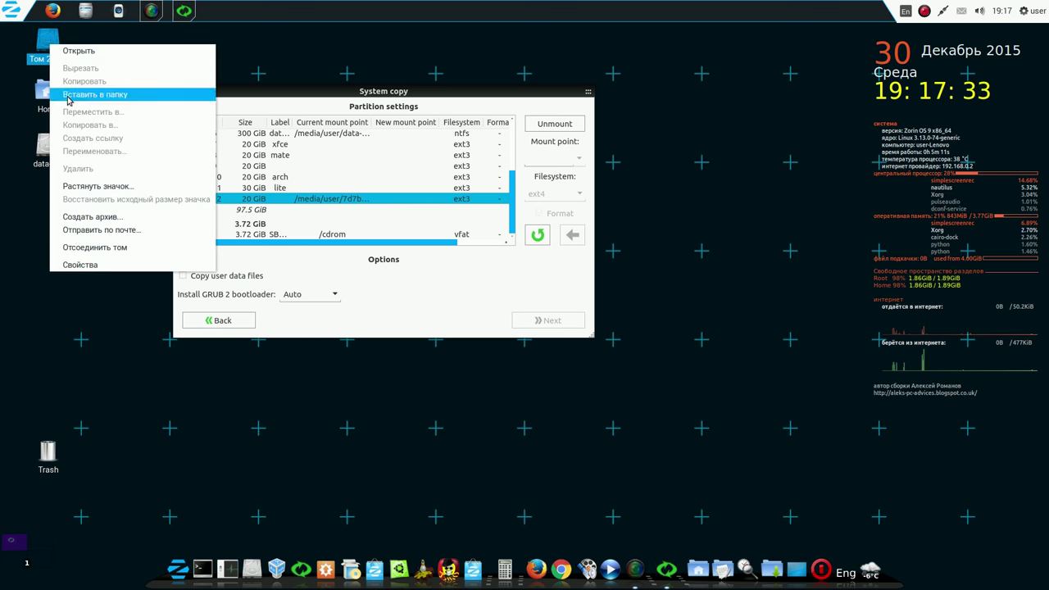
left_click(112, 249)
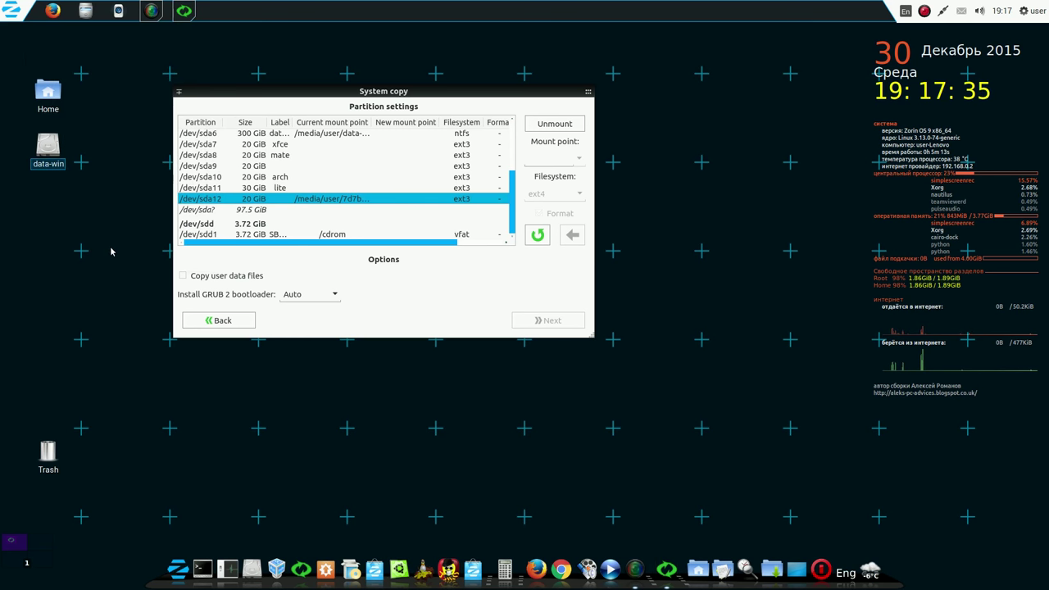
right_click(49, 143)
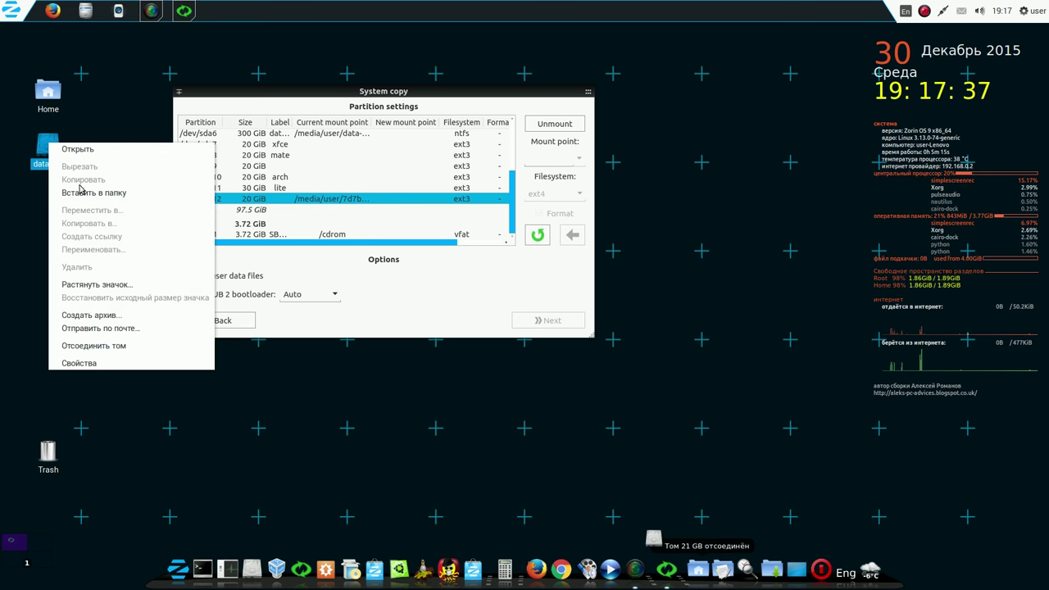
left_click(106, 346)
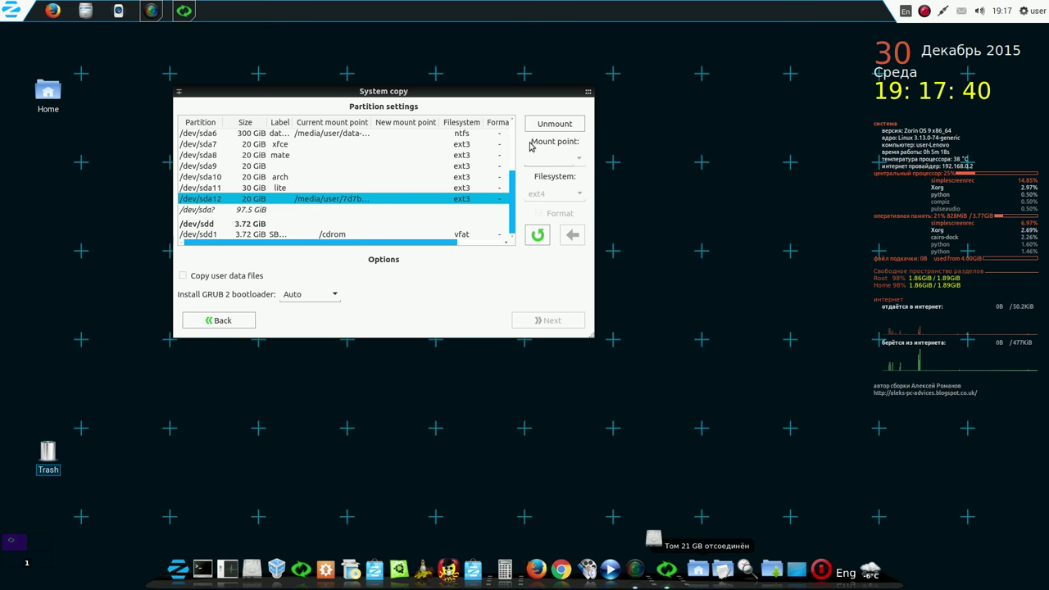
left_click(587, 92)
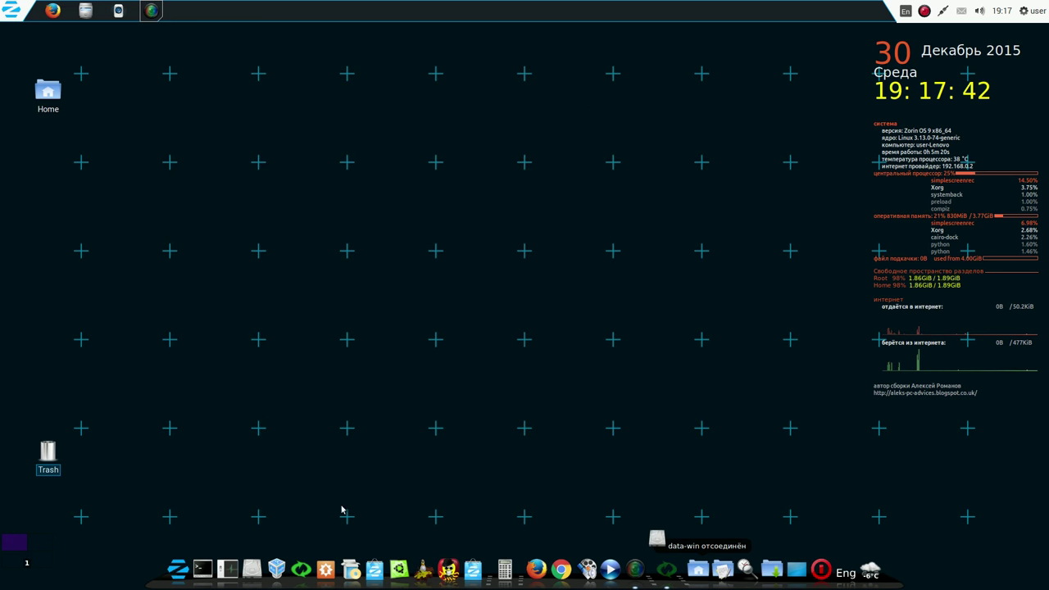
In Systemback's System copy, assign mount point / to /dev/sda12 with ext3 formatting, and start copying the system from the Live image
left_click(300, 568)
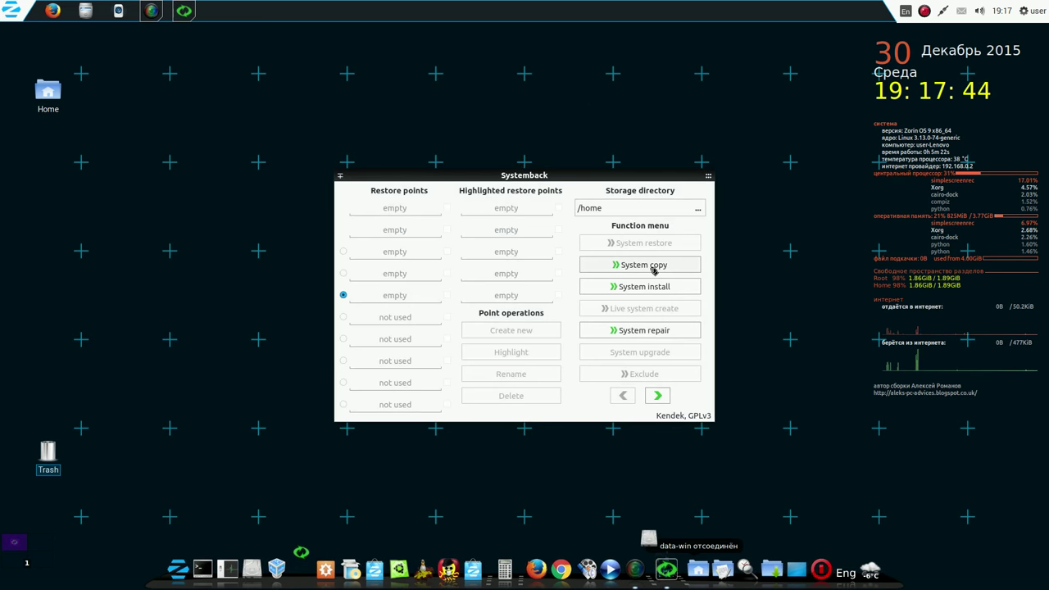
left_click(653, 268)
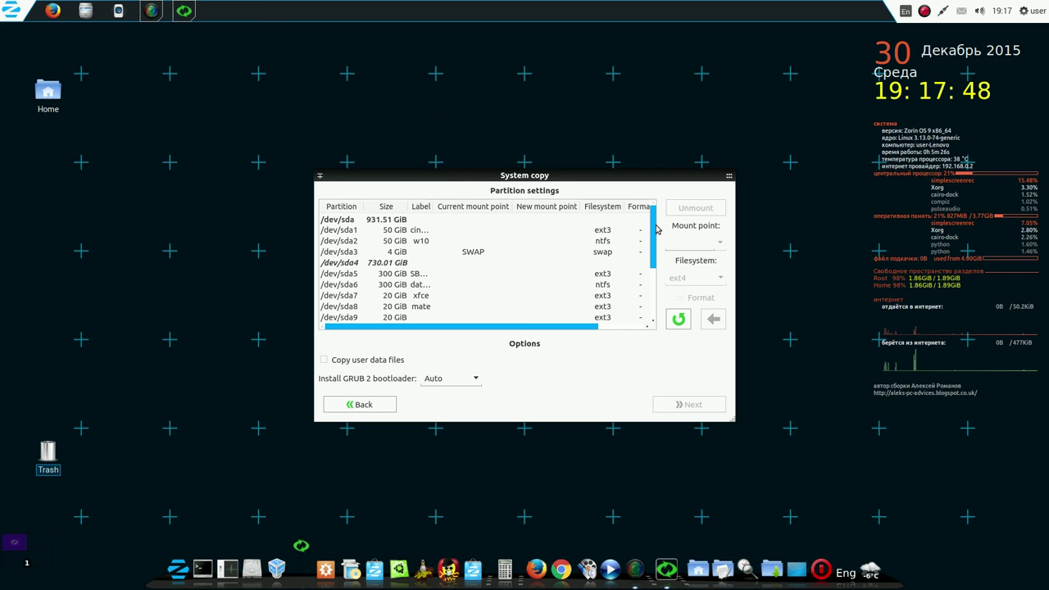
scroll(656, 229, "down", 3)
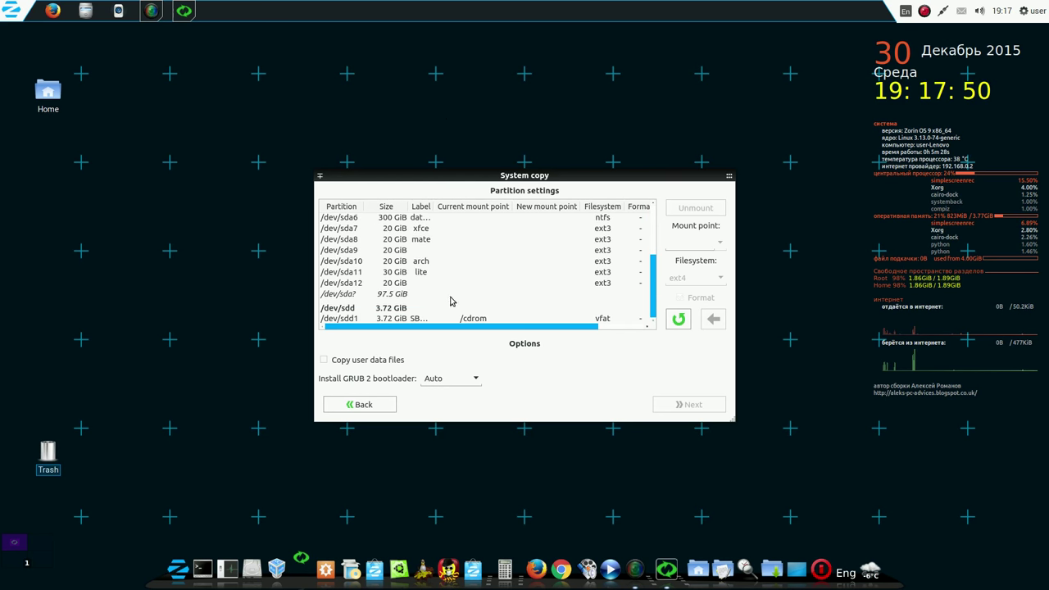
left_click(403, 285)
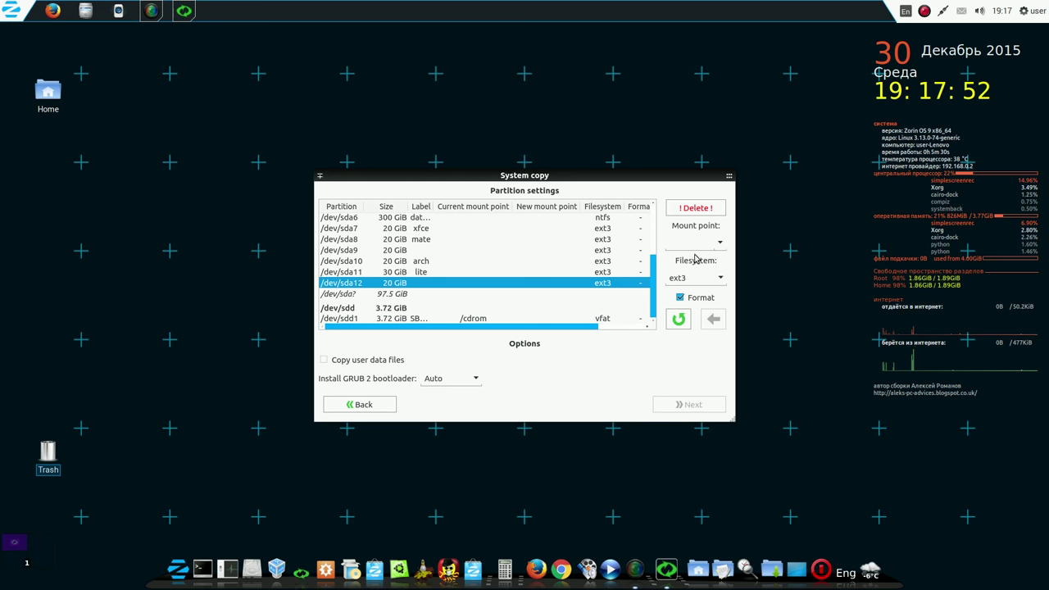
left_click(719, 242)
left_click(702, 251)
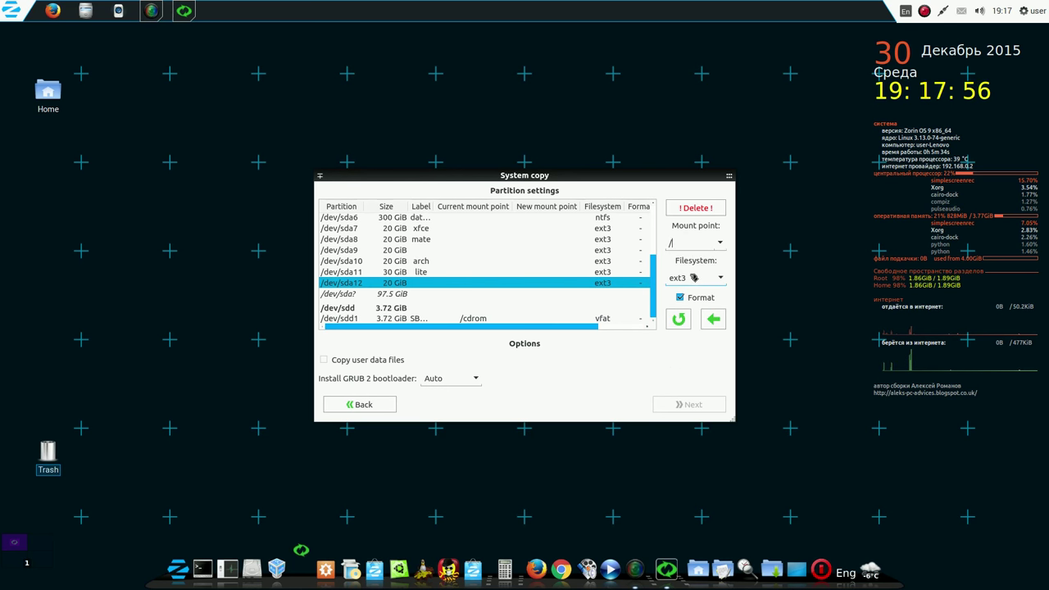
left_click(713, 321)
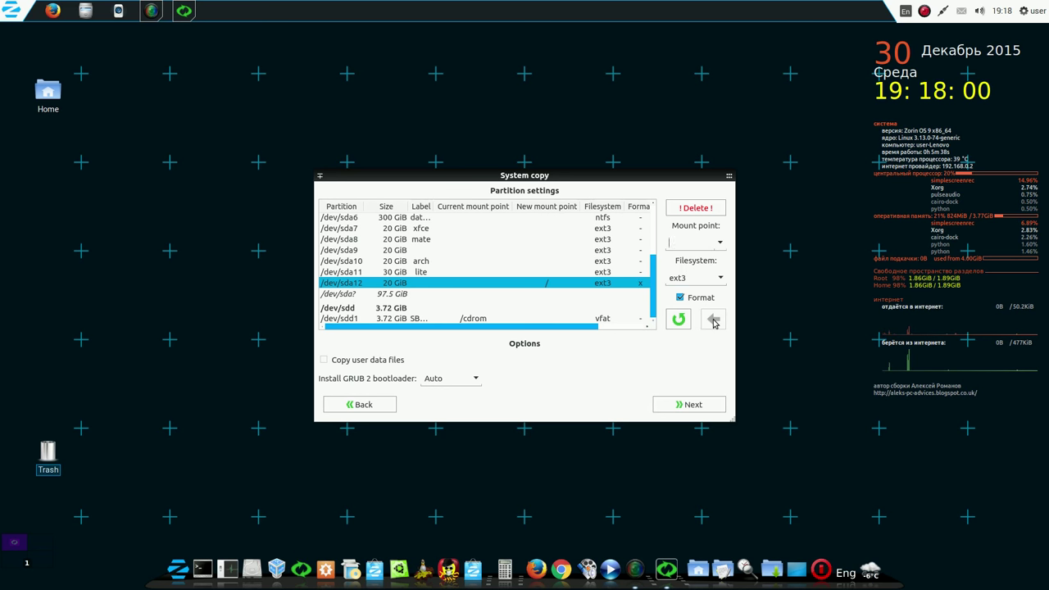
left_click(694, 407)
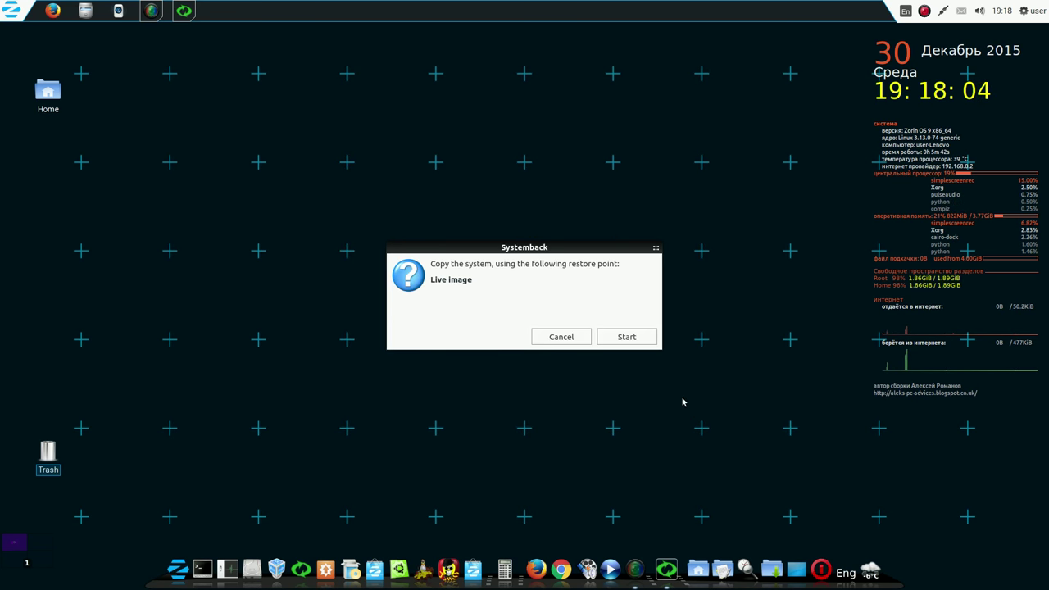
left_click(628, 336)
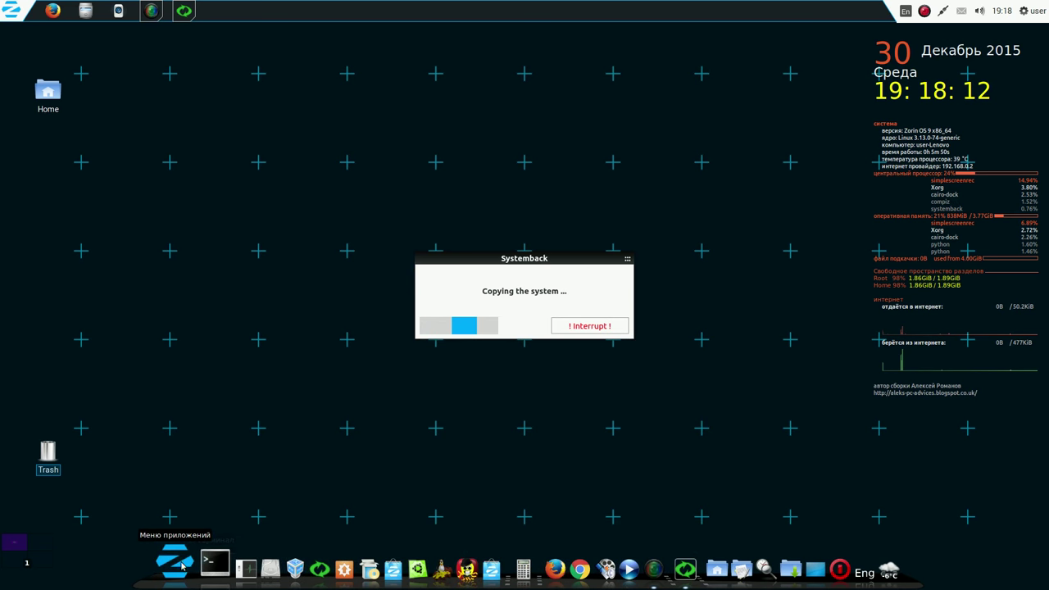
Note 19-16 in a new text editor document, and place its shrunken window beside Systemback's copy progress window
left_click(182, 565)
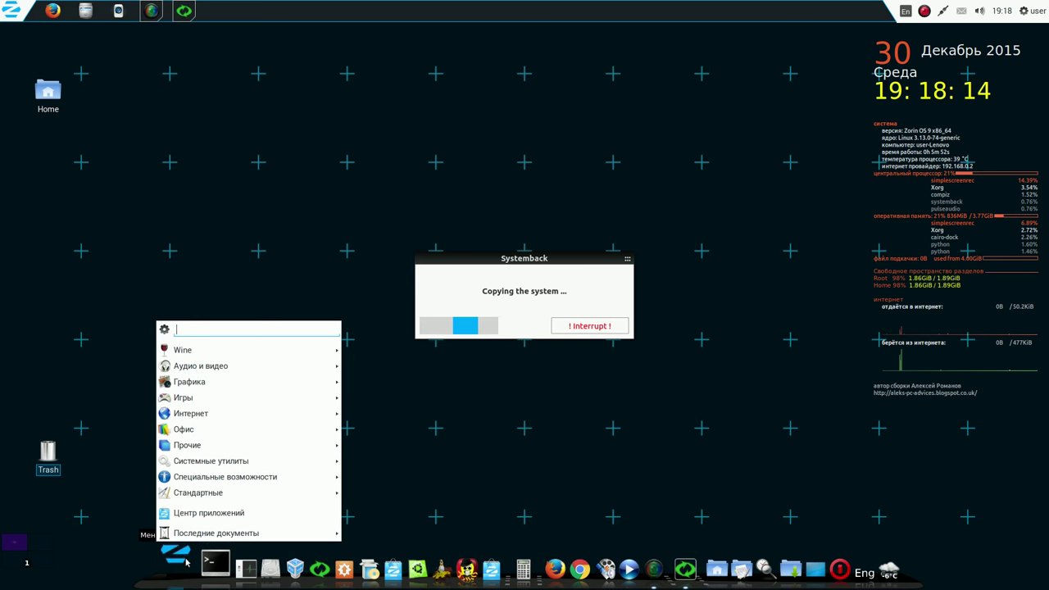
mouse_move(206, 495)
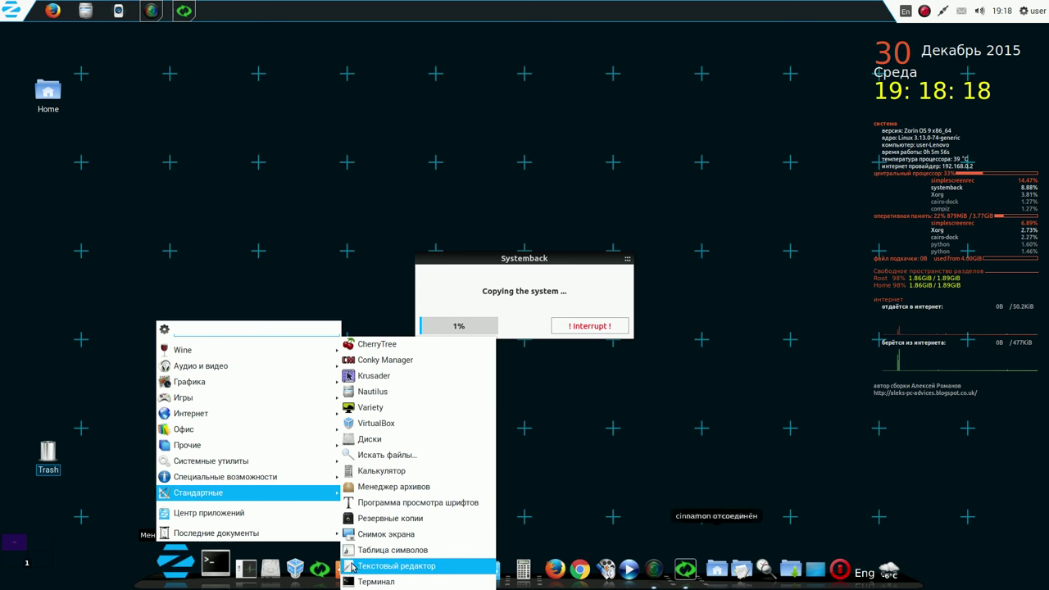
left_click(361, 567)
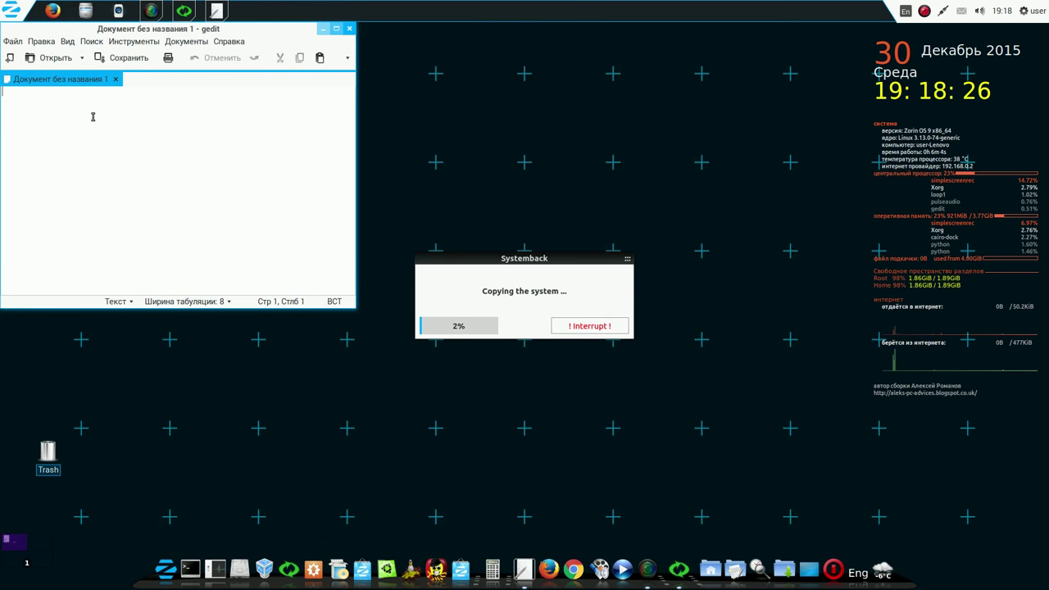
type("19-1")
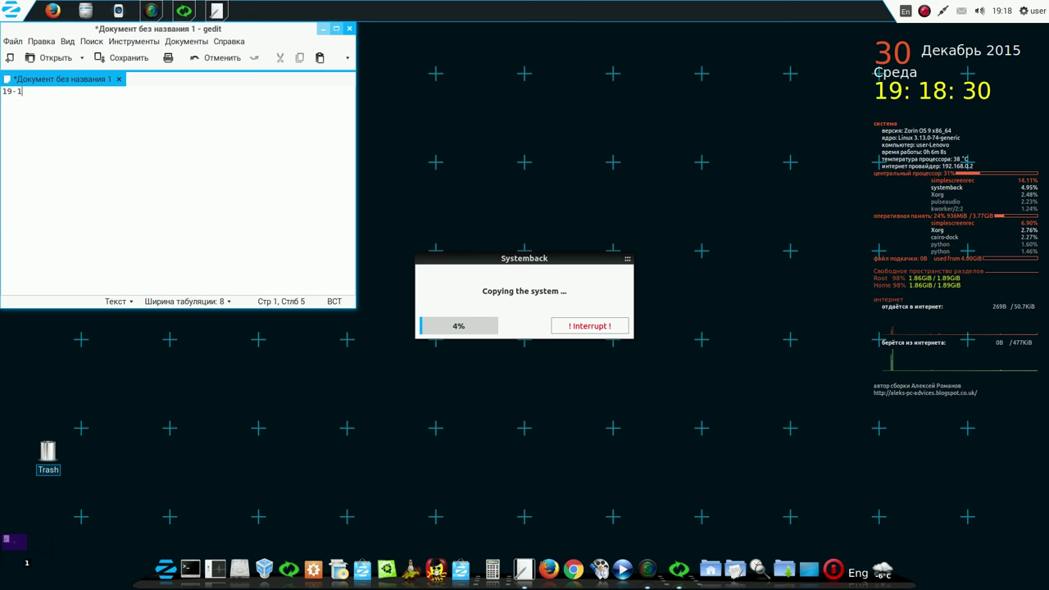
type("6")
key("Return")
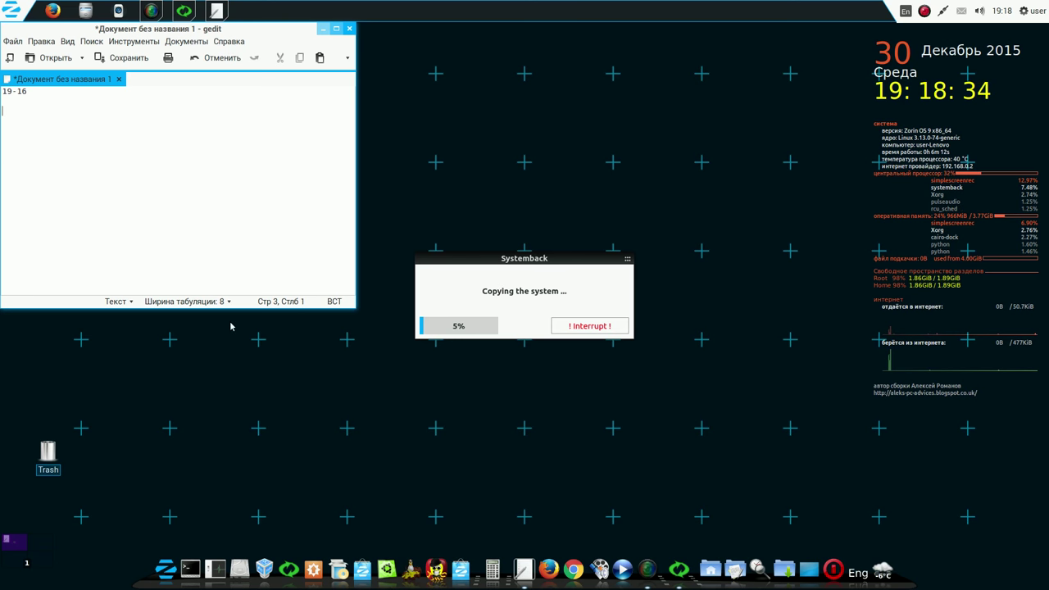
left_click_drag(348, 305, 325, 150)
left_click_drag(253, 28, 773, 54)
left_click_drag(557, 259, 443, 68)
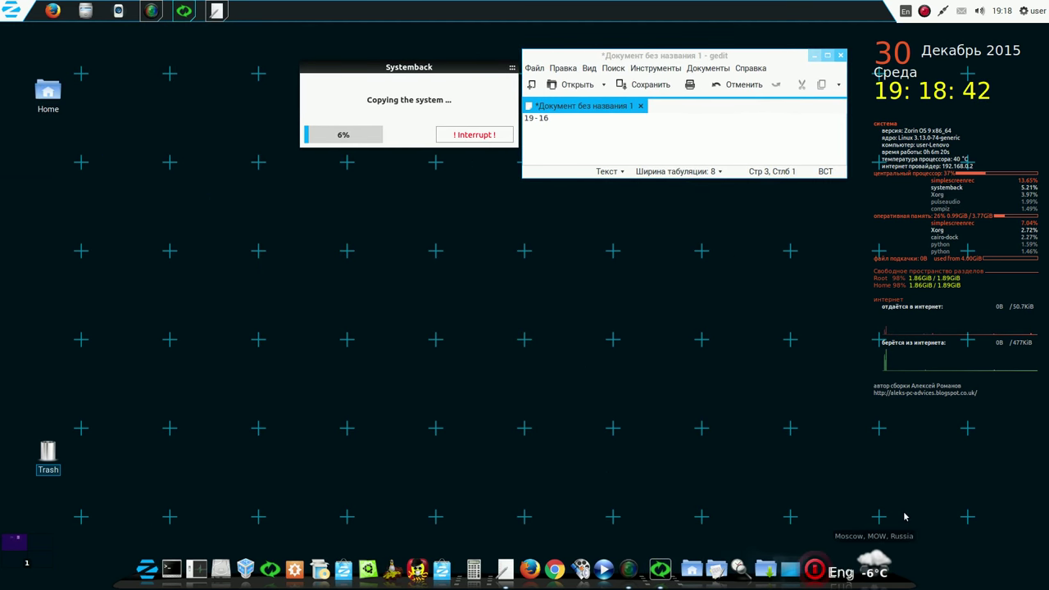
Check the output and microphone input settings in the sound settings, and close them
left_click(979, 11)
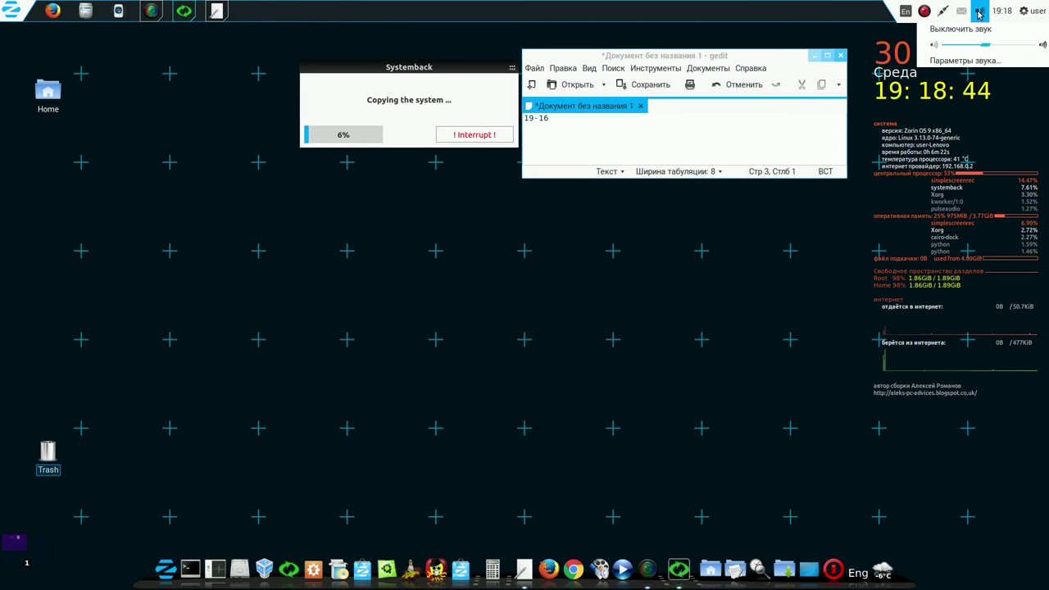
left_click(980, 61)
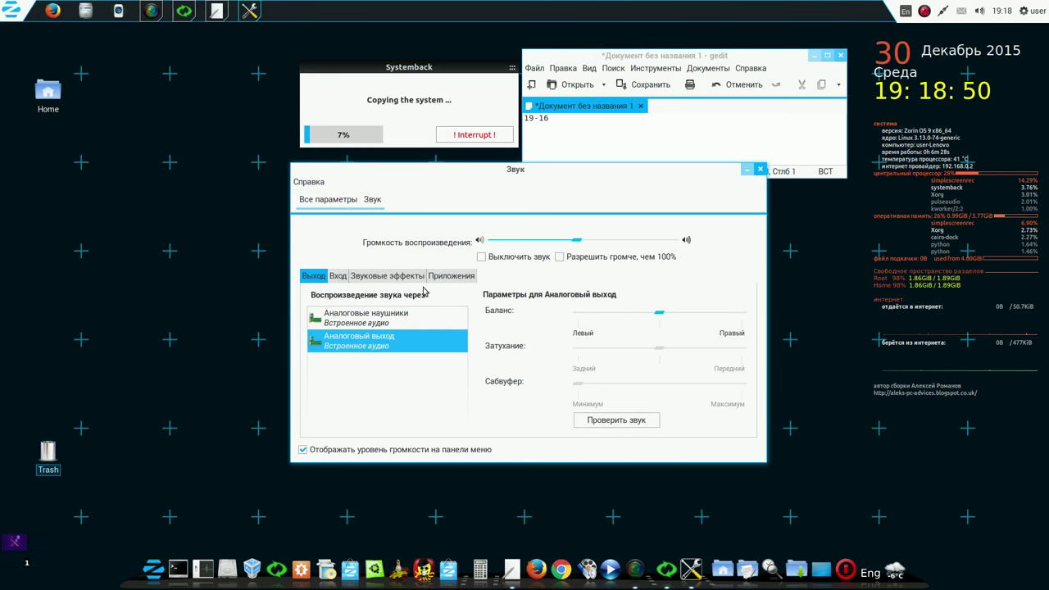
left_click(339, 276)
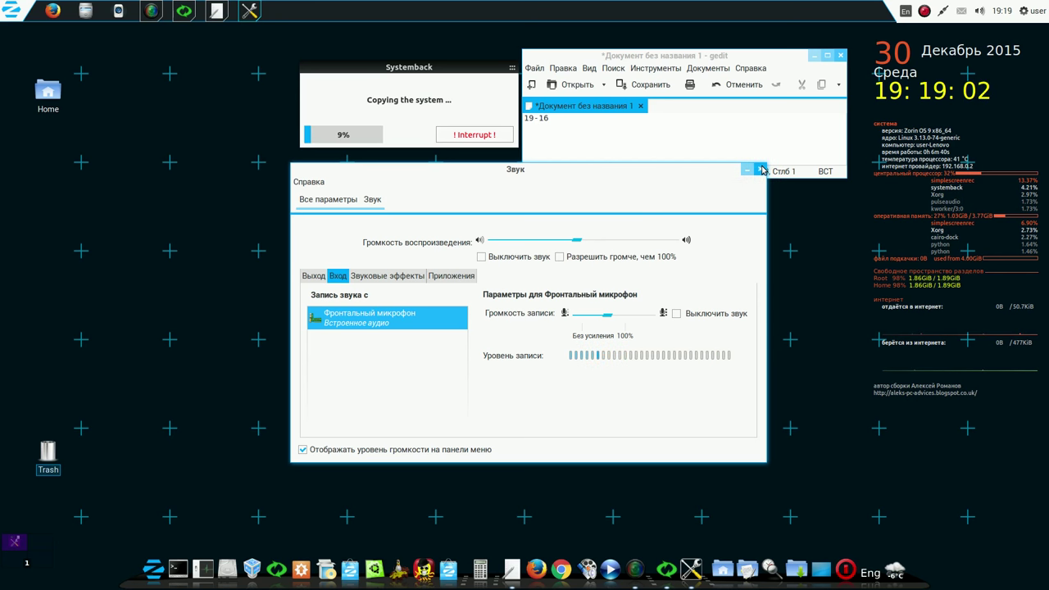
left_click(761, 170)
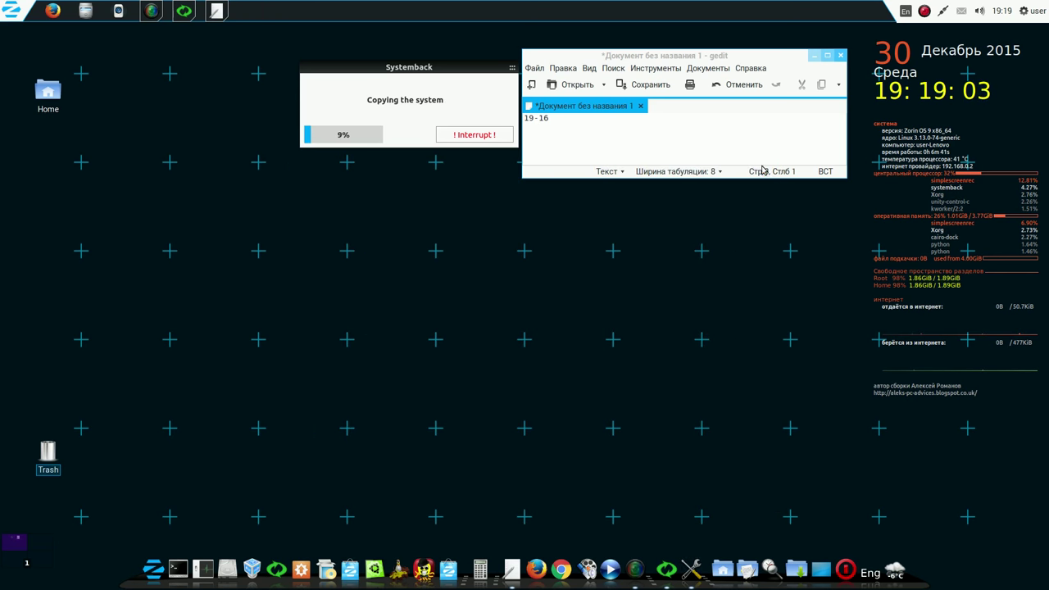
Bring up SimpleScreenRecorder and arrange its window alongside the text editor and Systemback progress windows
left_click(156, 13)
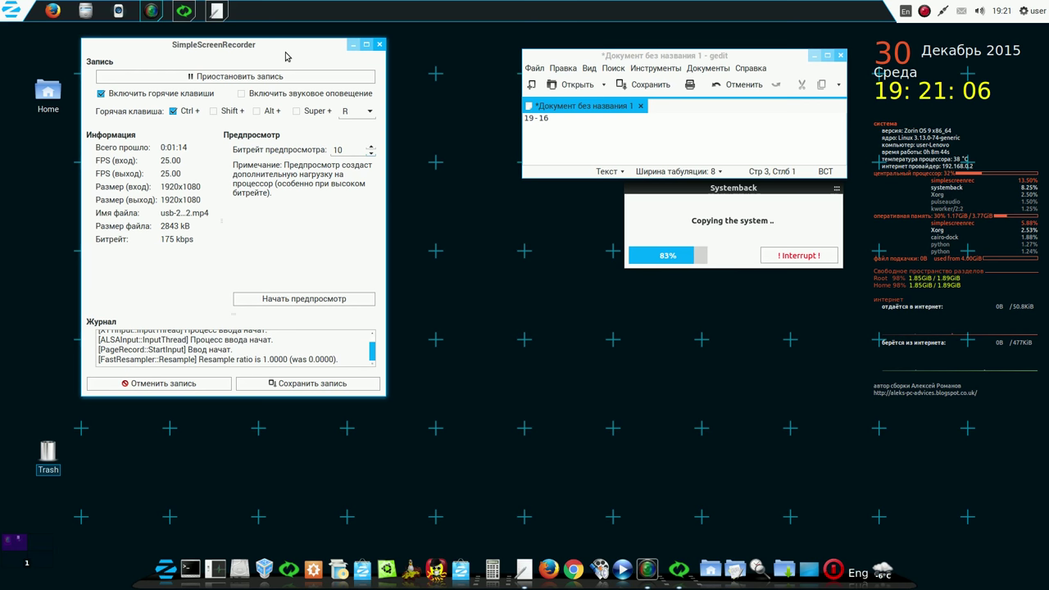
left_click_drag(289, 48, 319, 59)
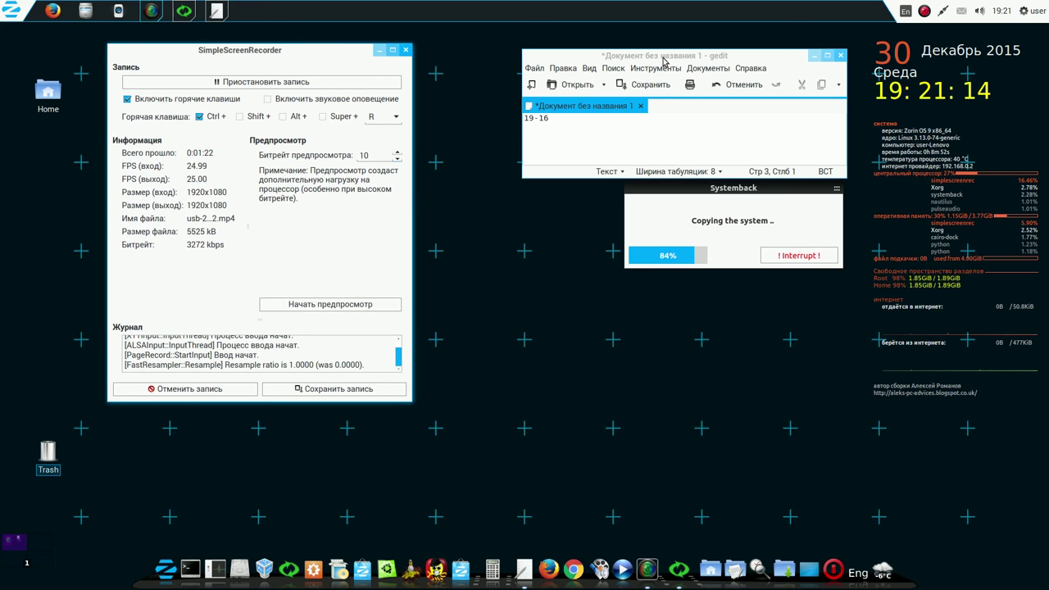
left_click_drag(663, 59, 578, 50)
left_click_drag(756, 195, 653, 237)
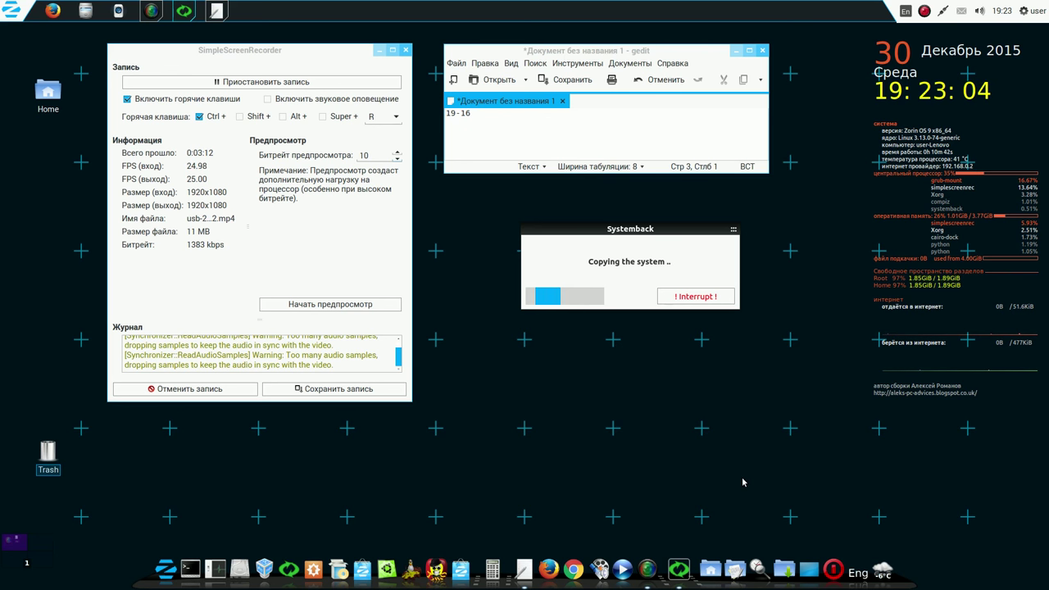
left_click_drag(672, 233, 701, 196)
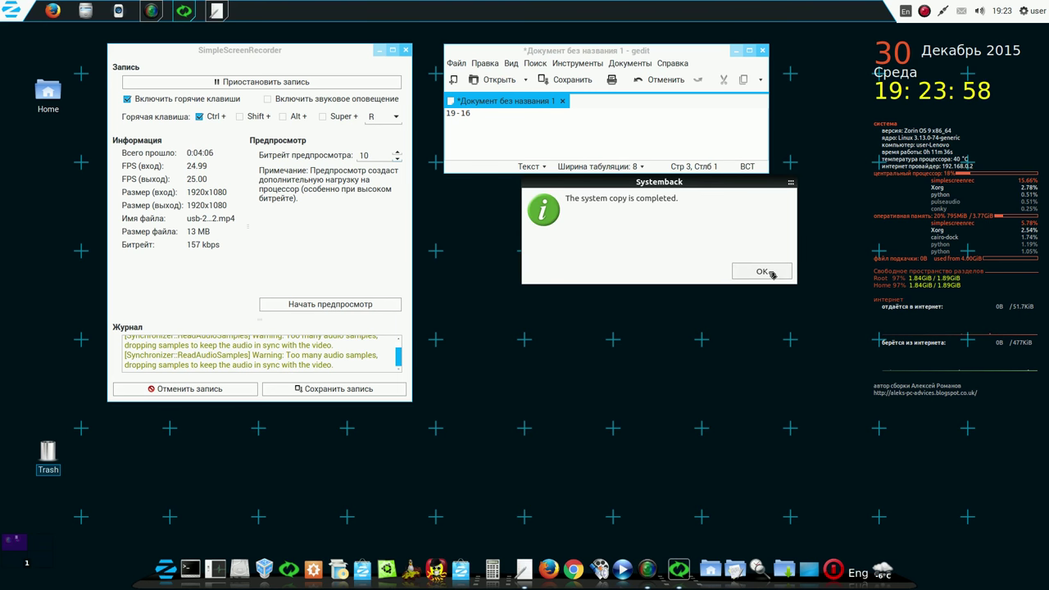
Dismiss Systemback's completion message and close the text editor without saving the note
left_click(771, 275)
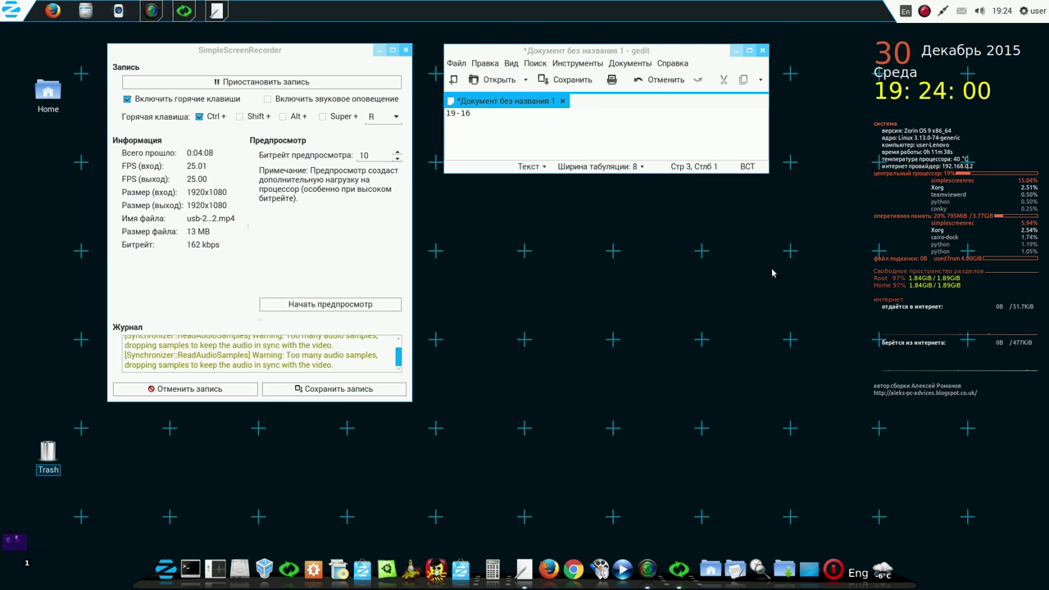
left_click(762, 50)
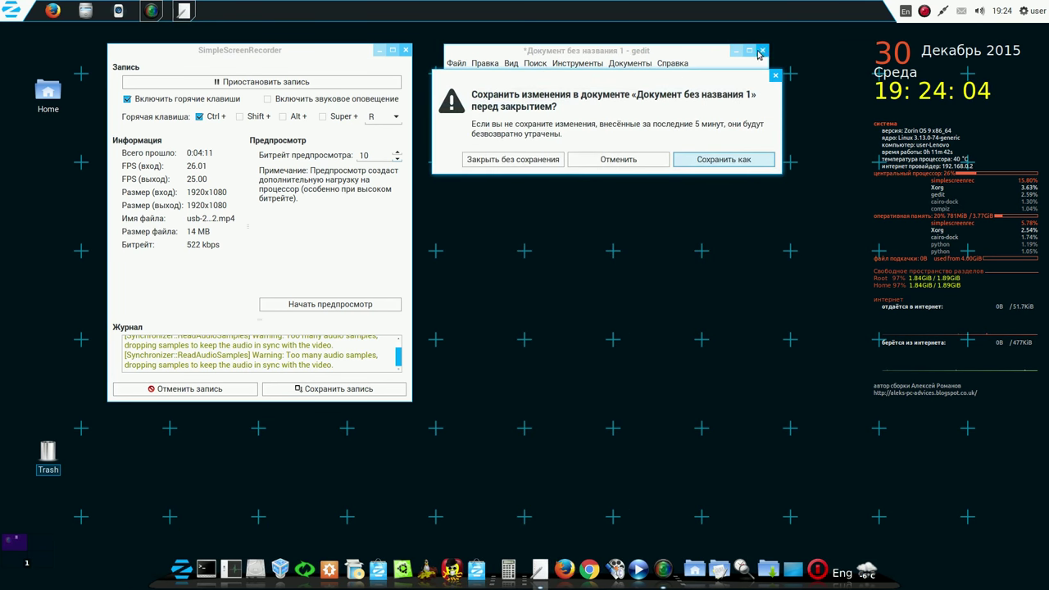
left_click(528, 160)
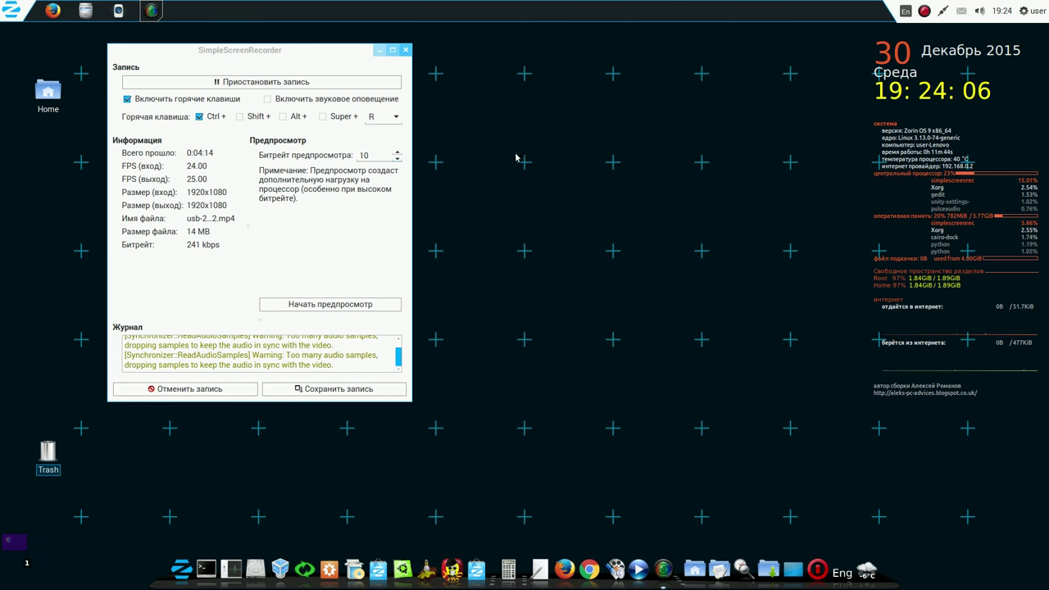
left_click(335, 51)
left_click_drag(335, 51, 687, 67)
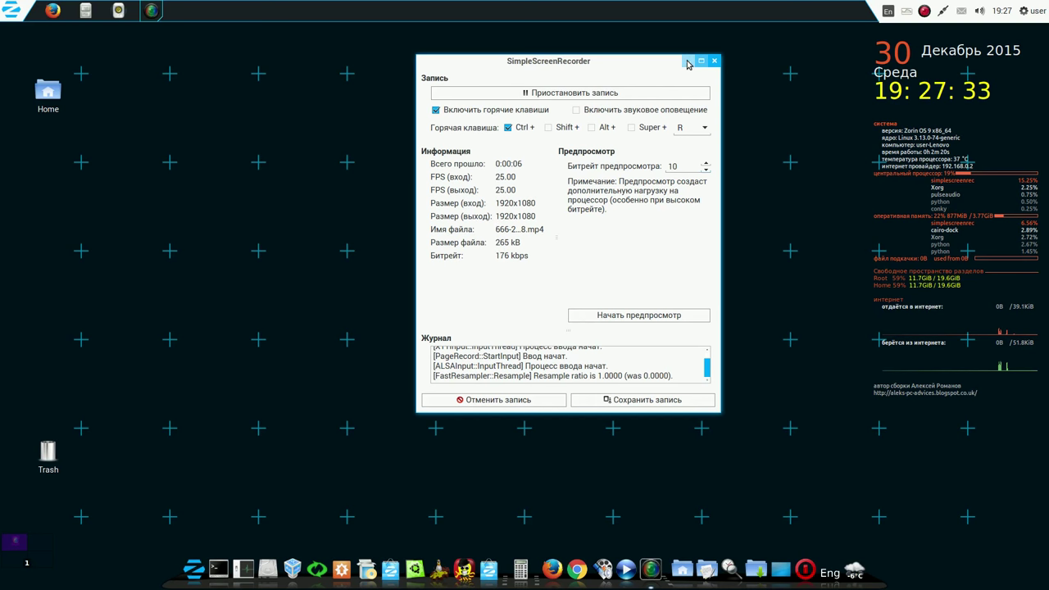
Minimise the SimpleScreenRecorder window, restore it, and move it towards the middle of the desktop
left_click(688, 62)
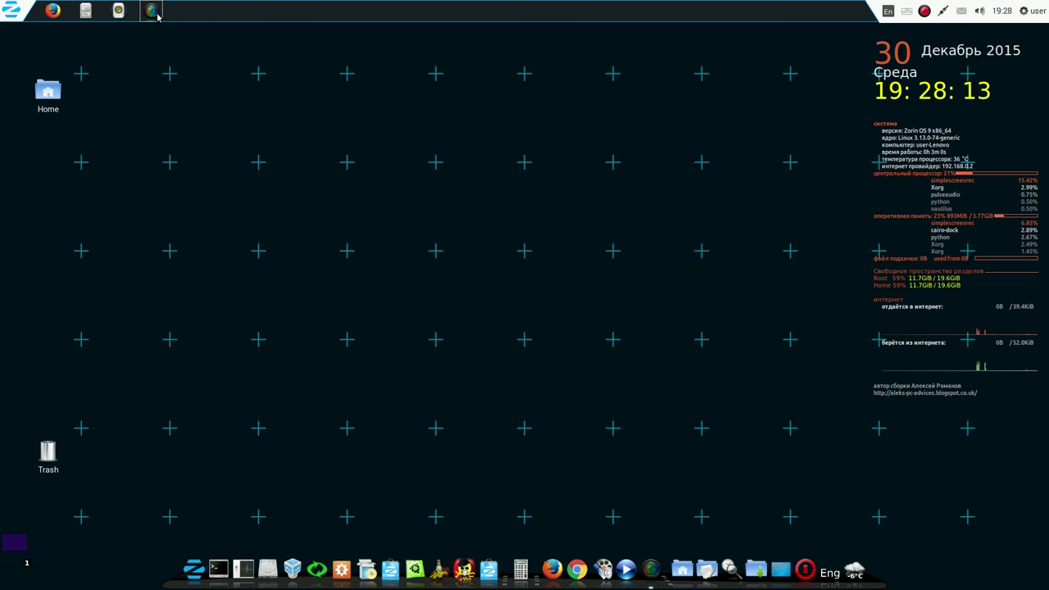
mouse_move(158, 16)
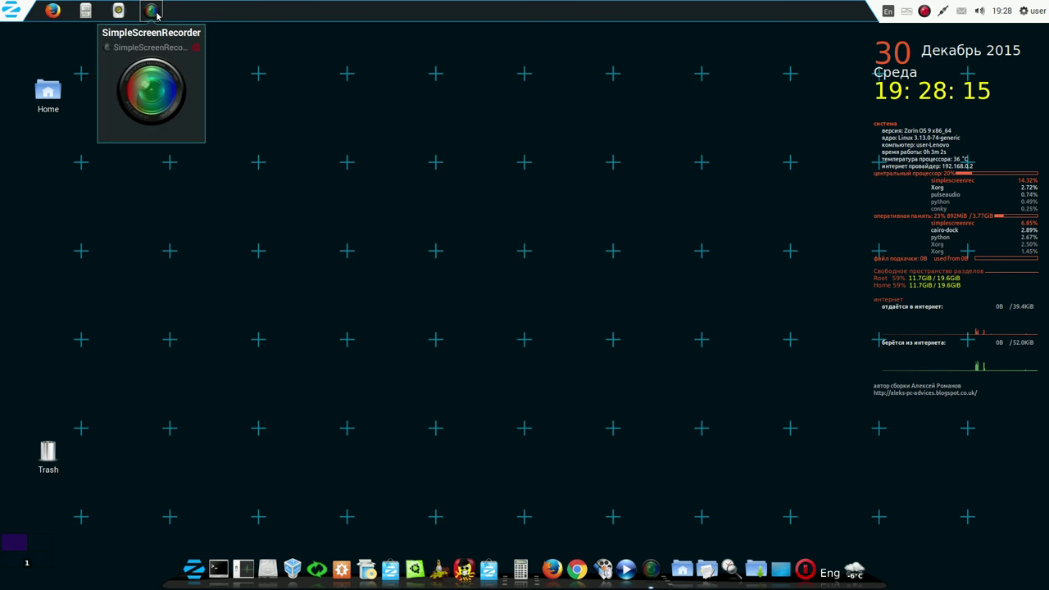
left_click(157, 16)
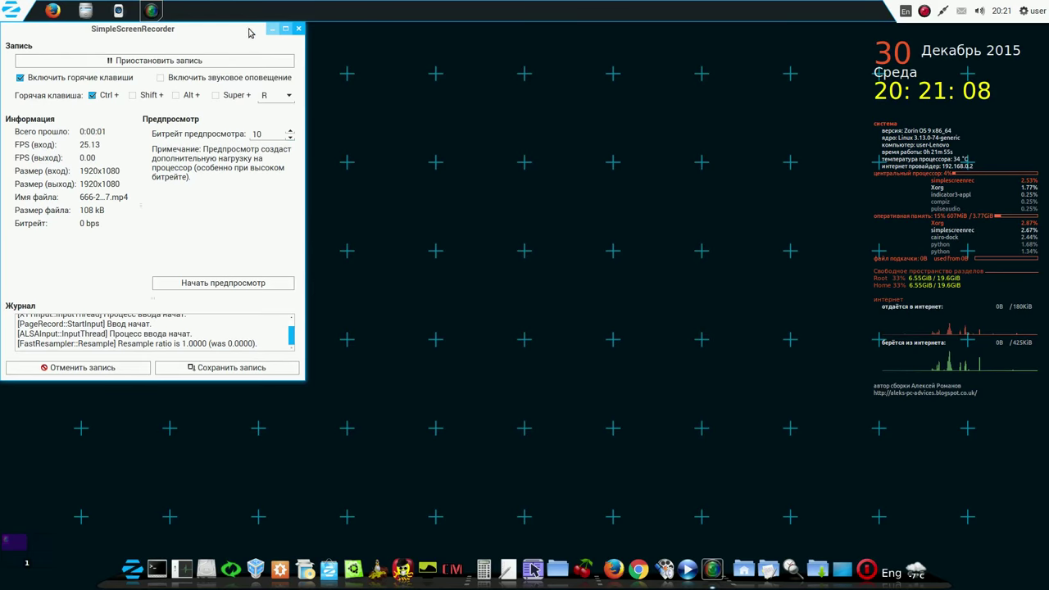
left_click_drag(250, 31, 776, 66)
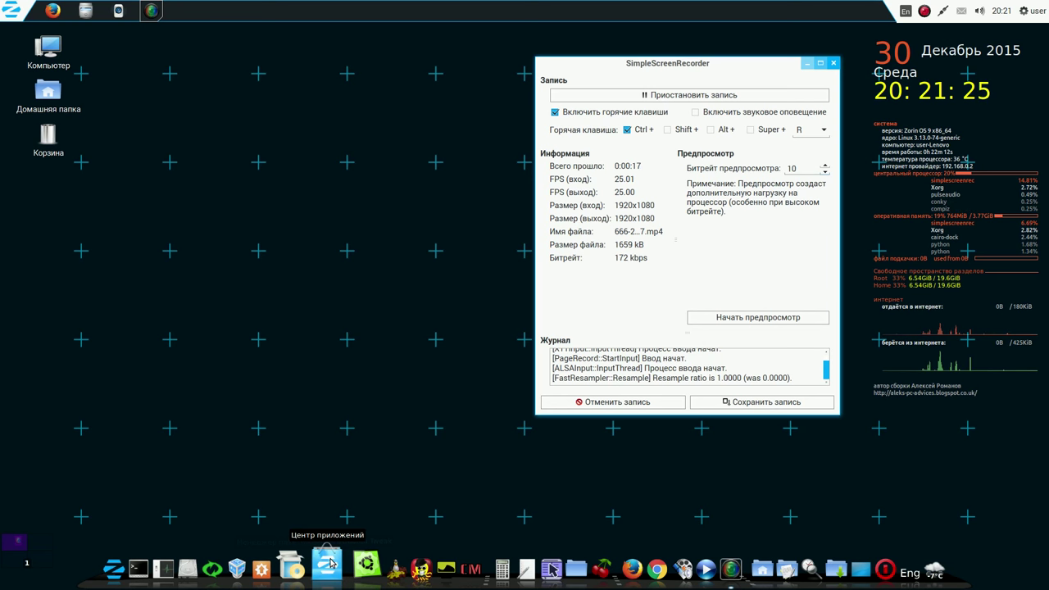
Launch the Synaptic package manager and authenticate with the account password
left_click(309, 567)
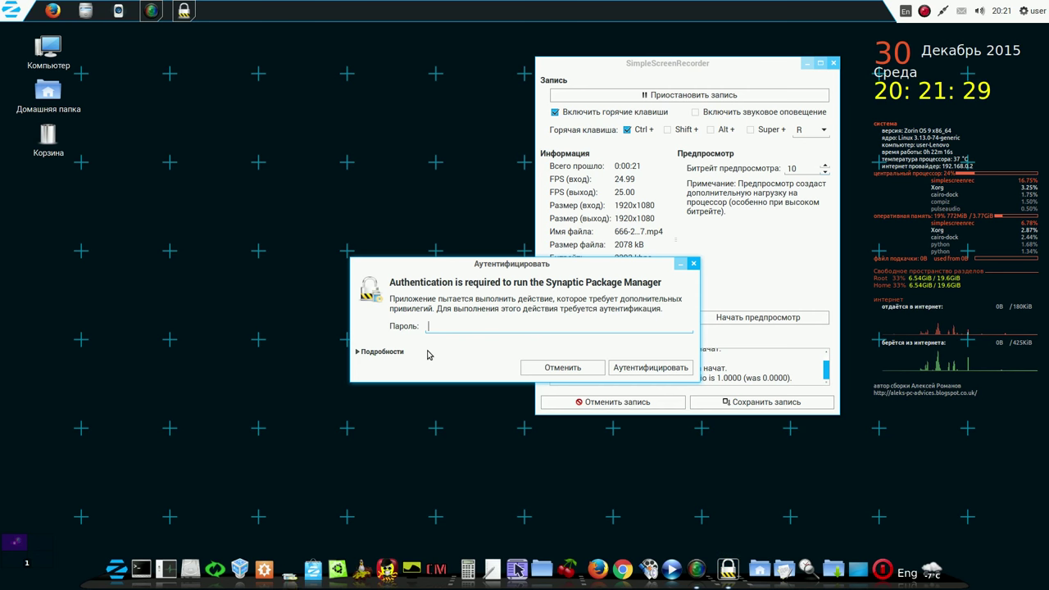
type("****")
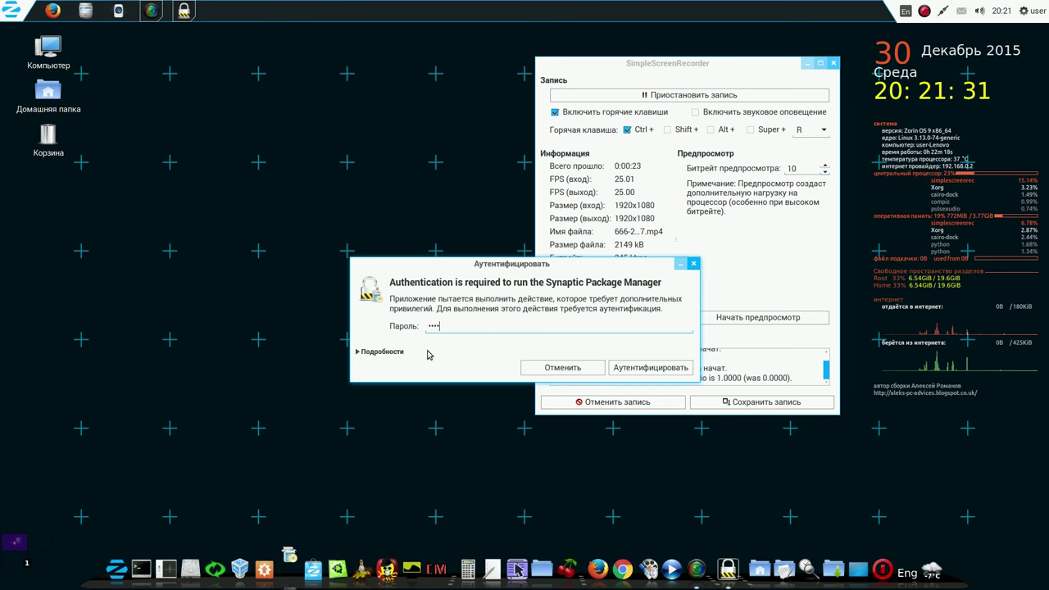
key("Return")
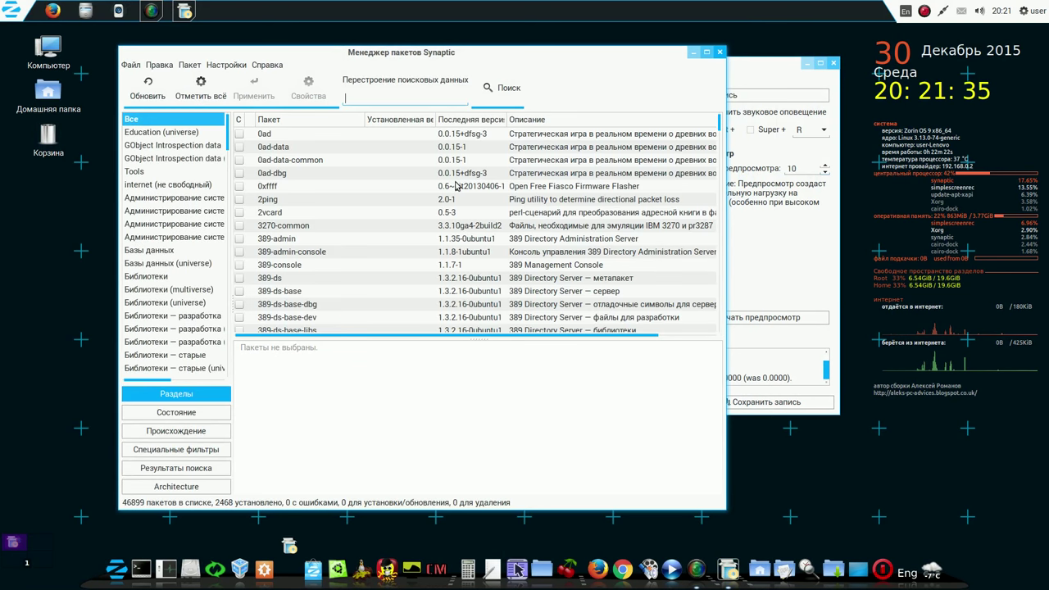
Search the packages by description and name for virtualbox
left_click(503, 94)
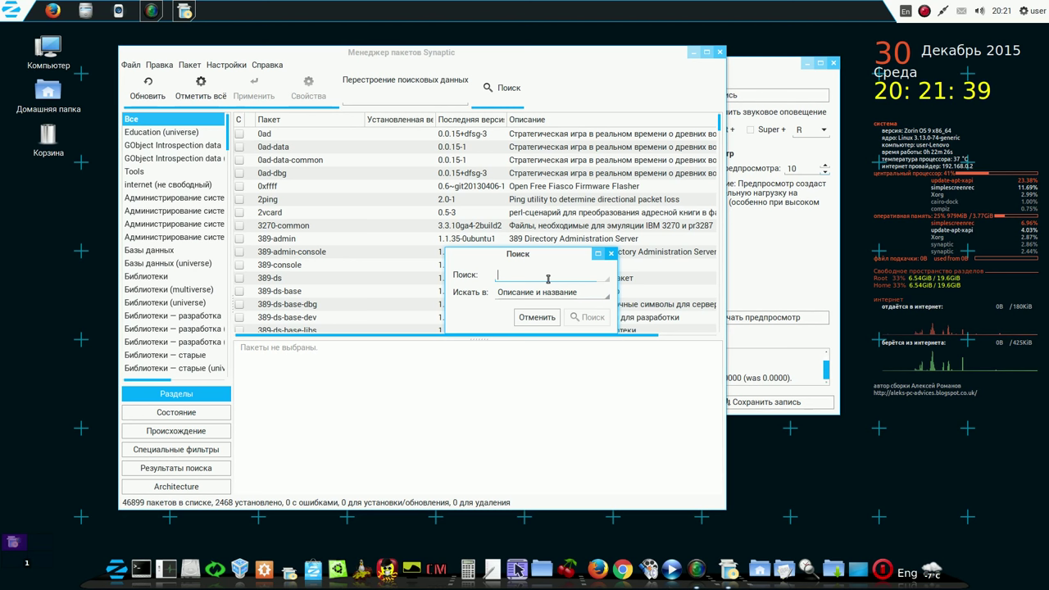
type("vir")
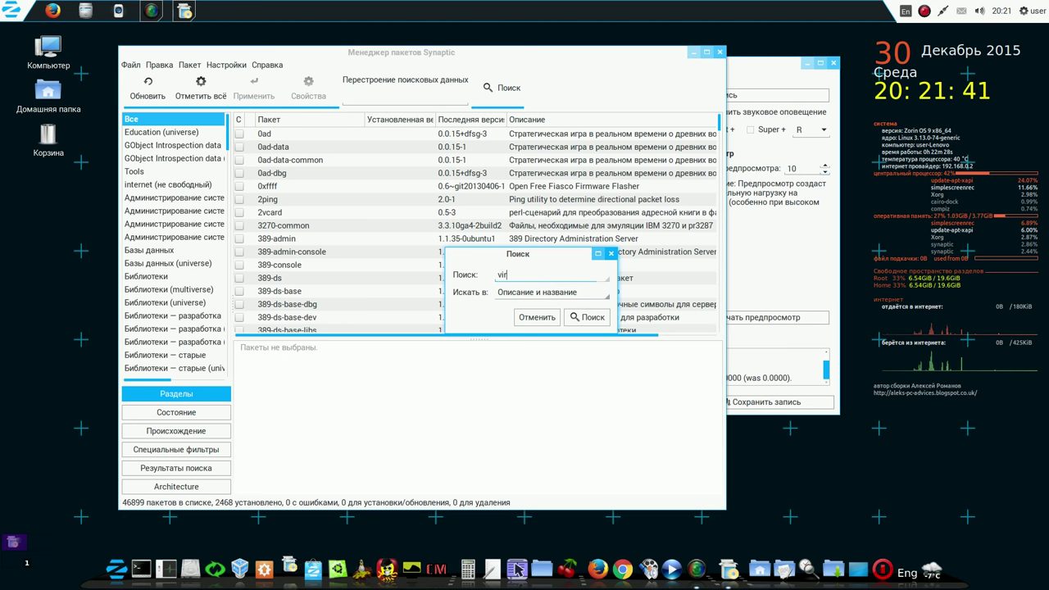
type("tua")
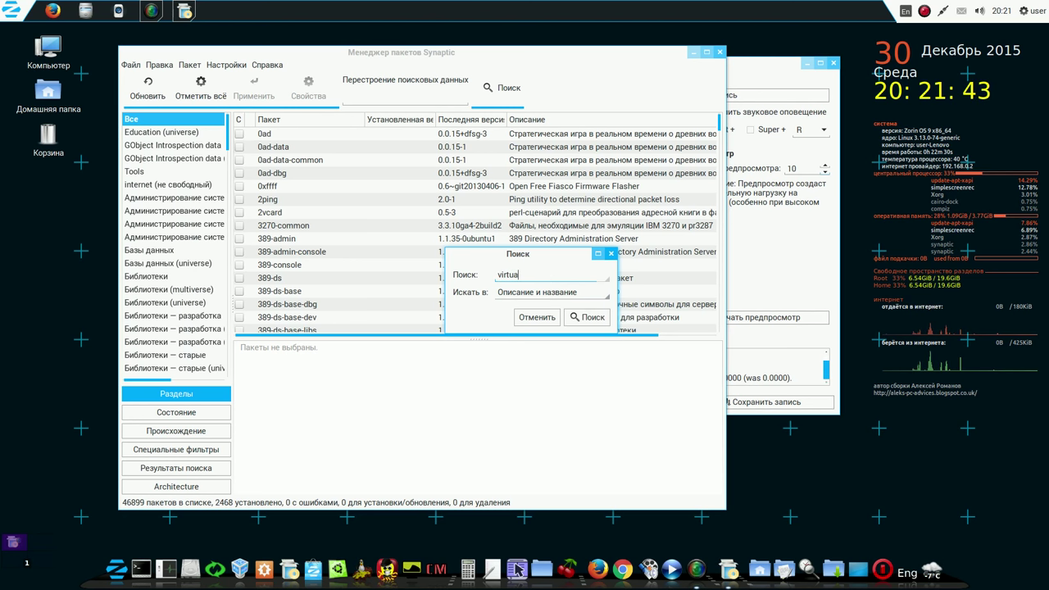
type("lbox")
key("Return")
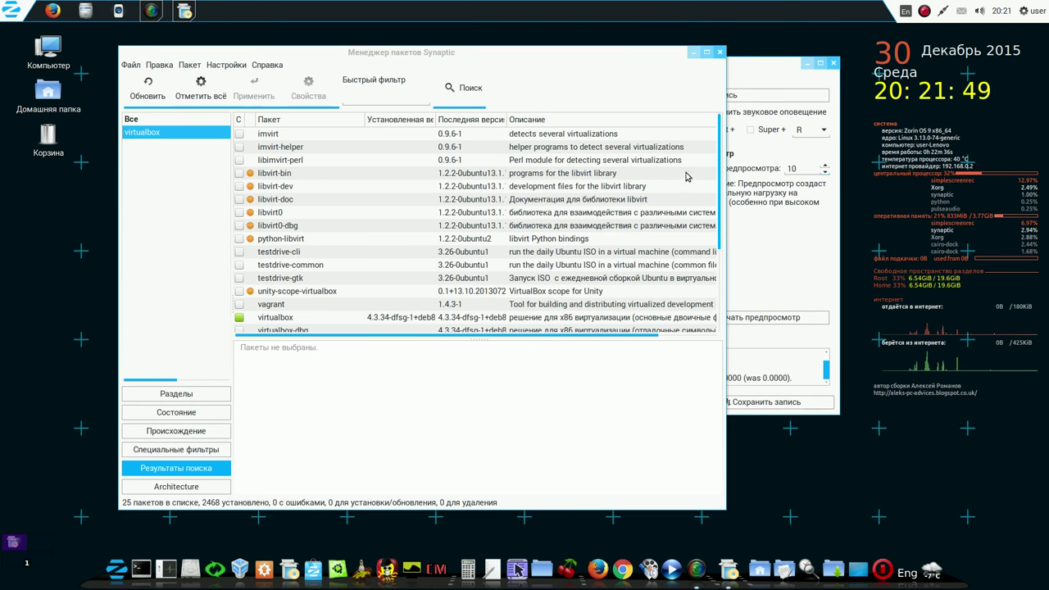
Sort the virtualbox search results by status to review the installed packages, and close Synaptic
left_click_drag(718, 143, 713, 218)
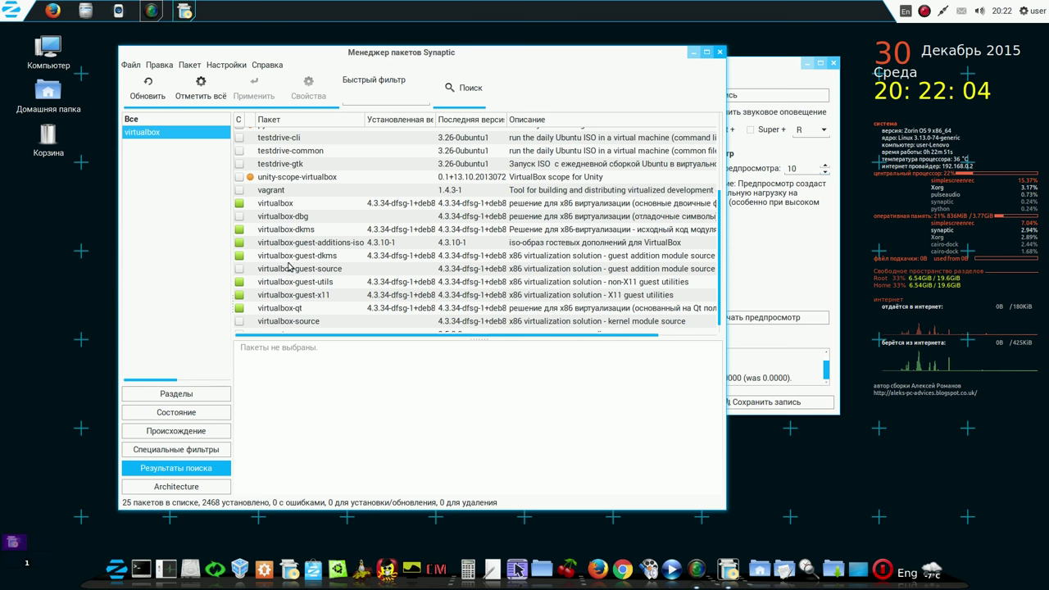
left_click(239, 120)
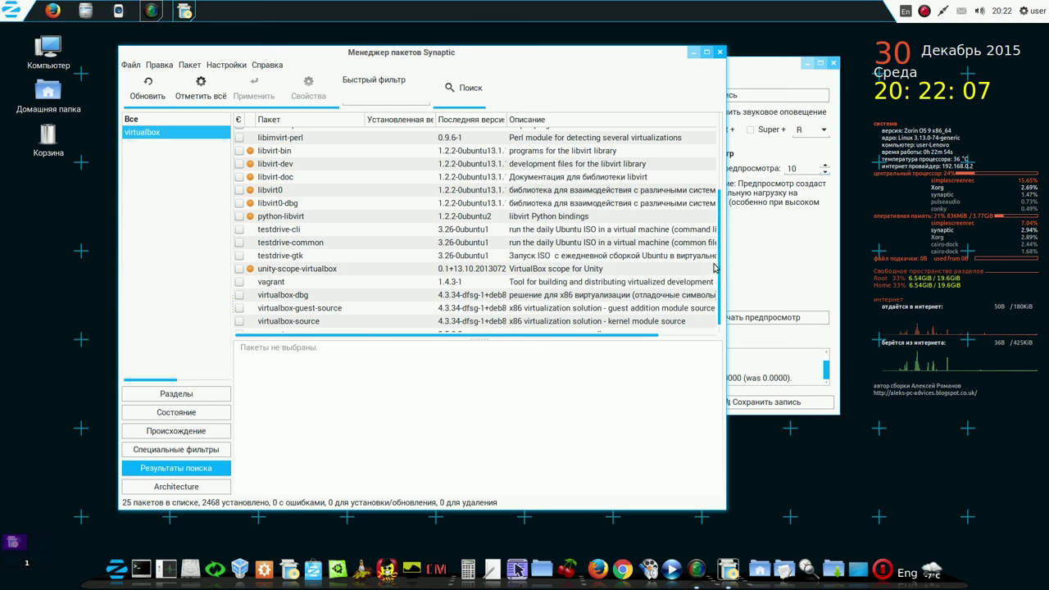
scroll(720, 271, "up", 3)
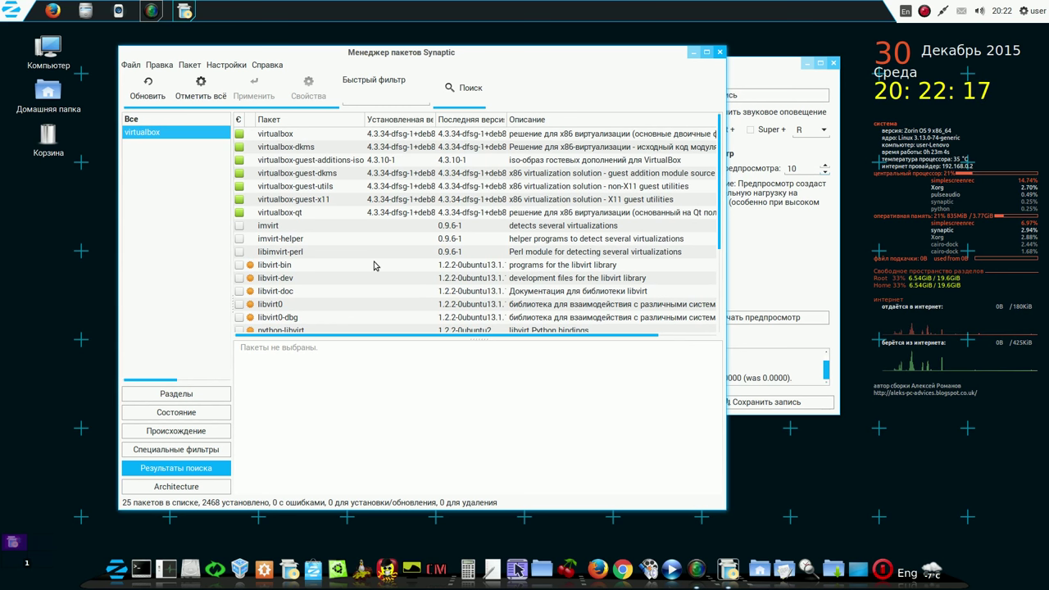
left_click(719, 54)
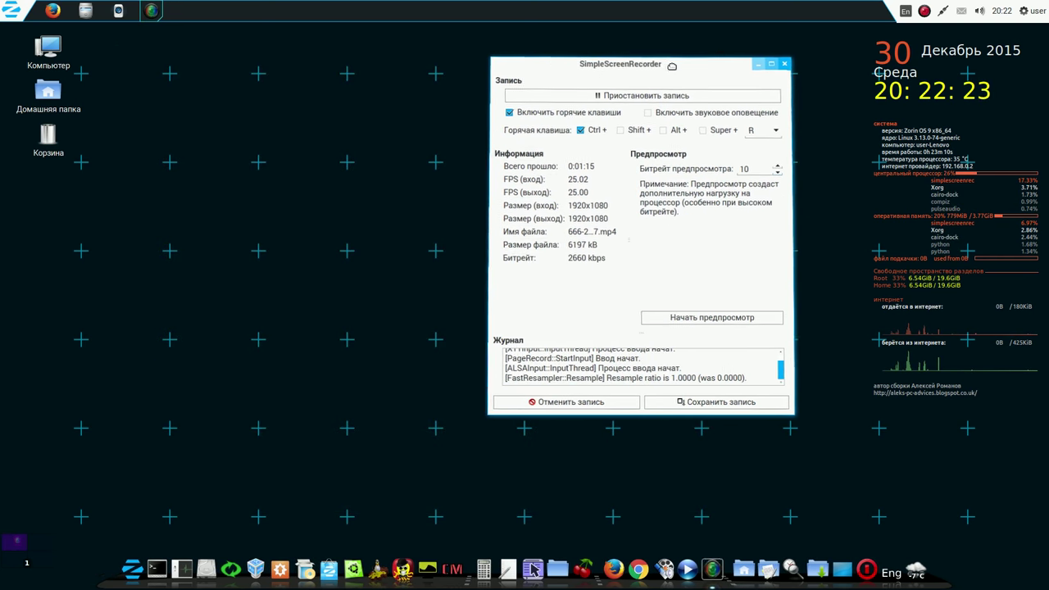
left_click_drag(678, 65, 700, 54)
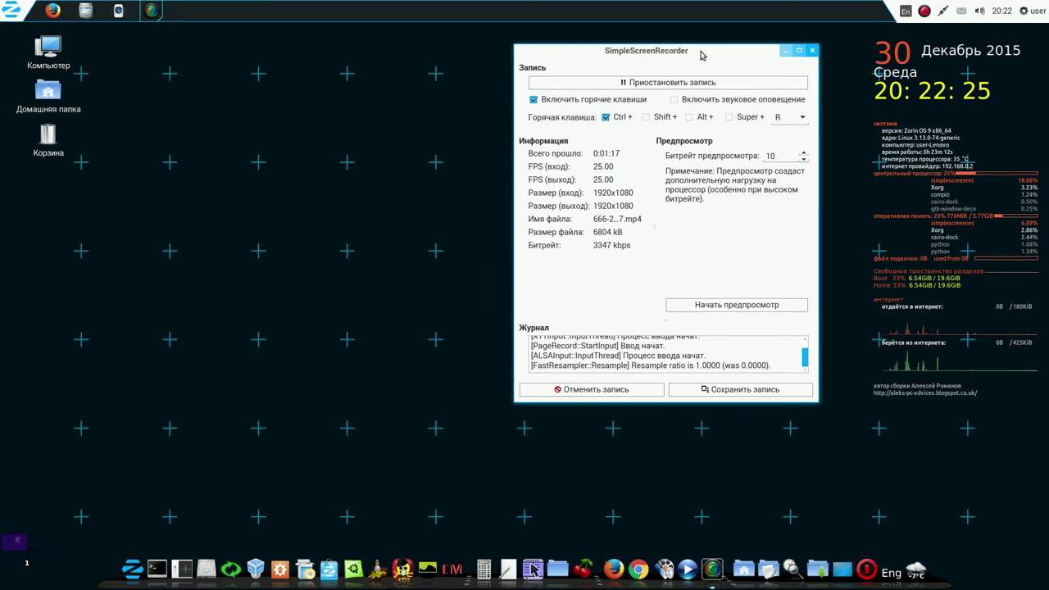